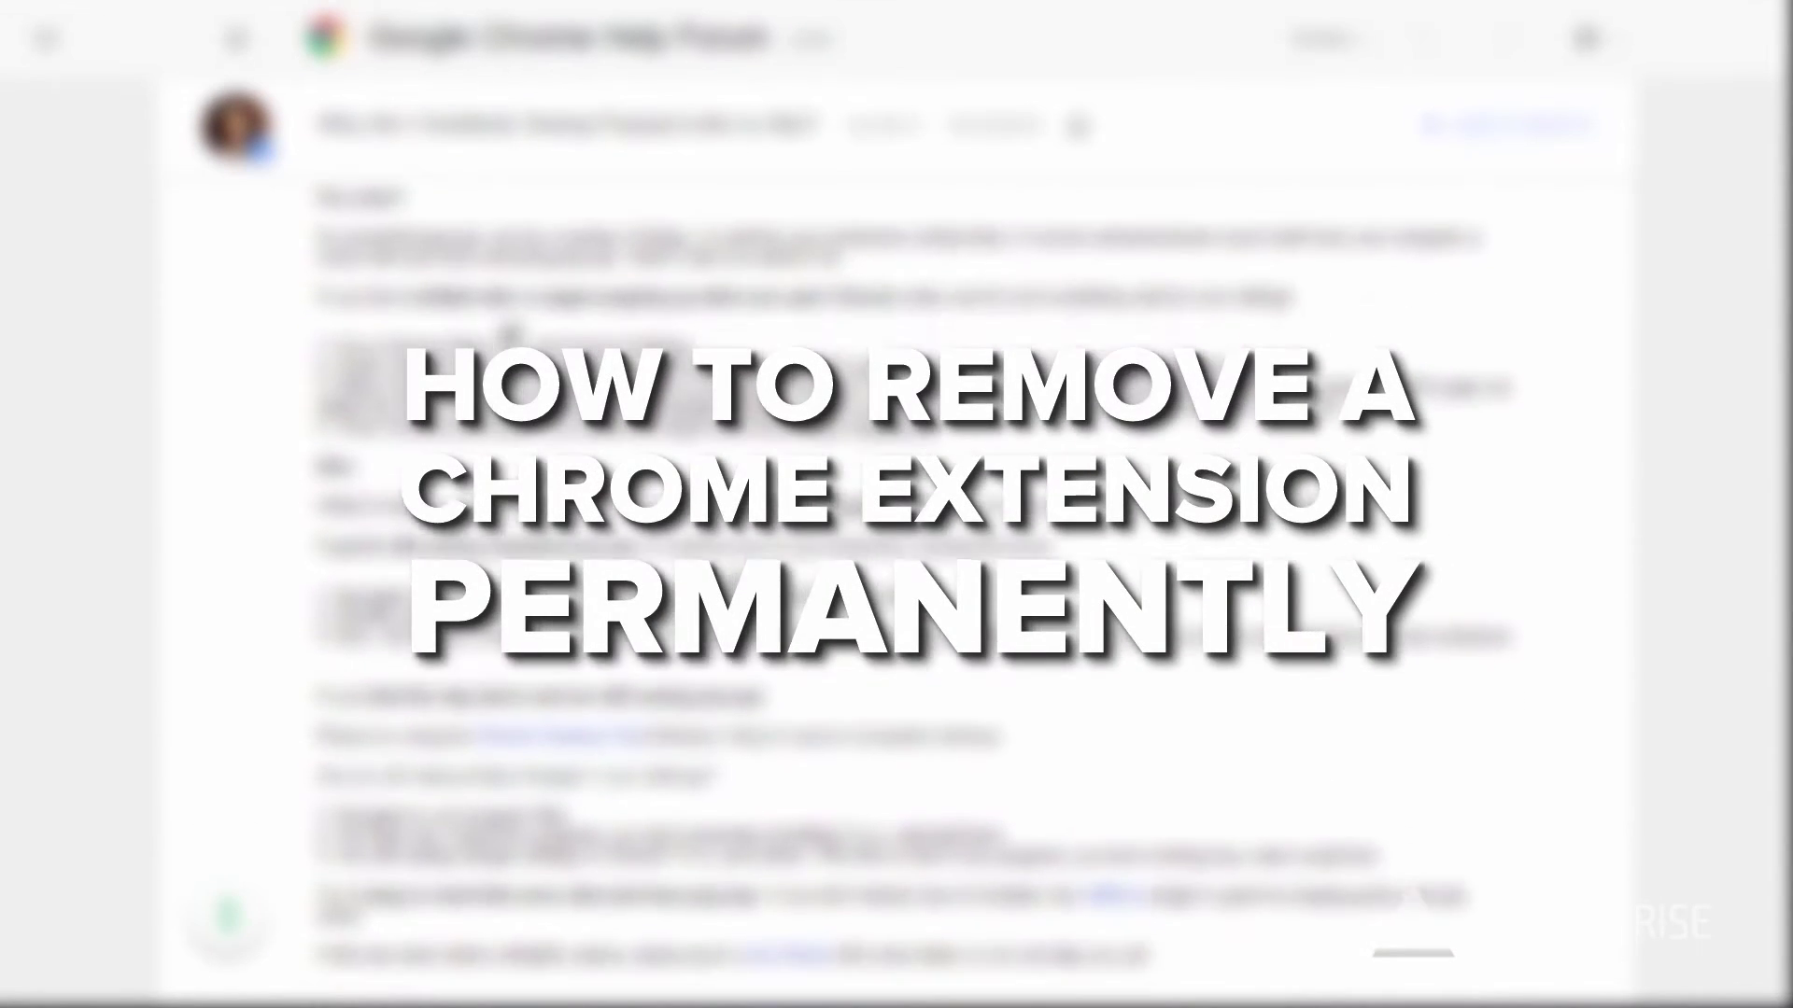
Step: Scroll through the Chrome forum post, Reddit comments and FerGeeks article to 'How to remove Fast Save 1.1'
scroll(897, 504, down, 10)
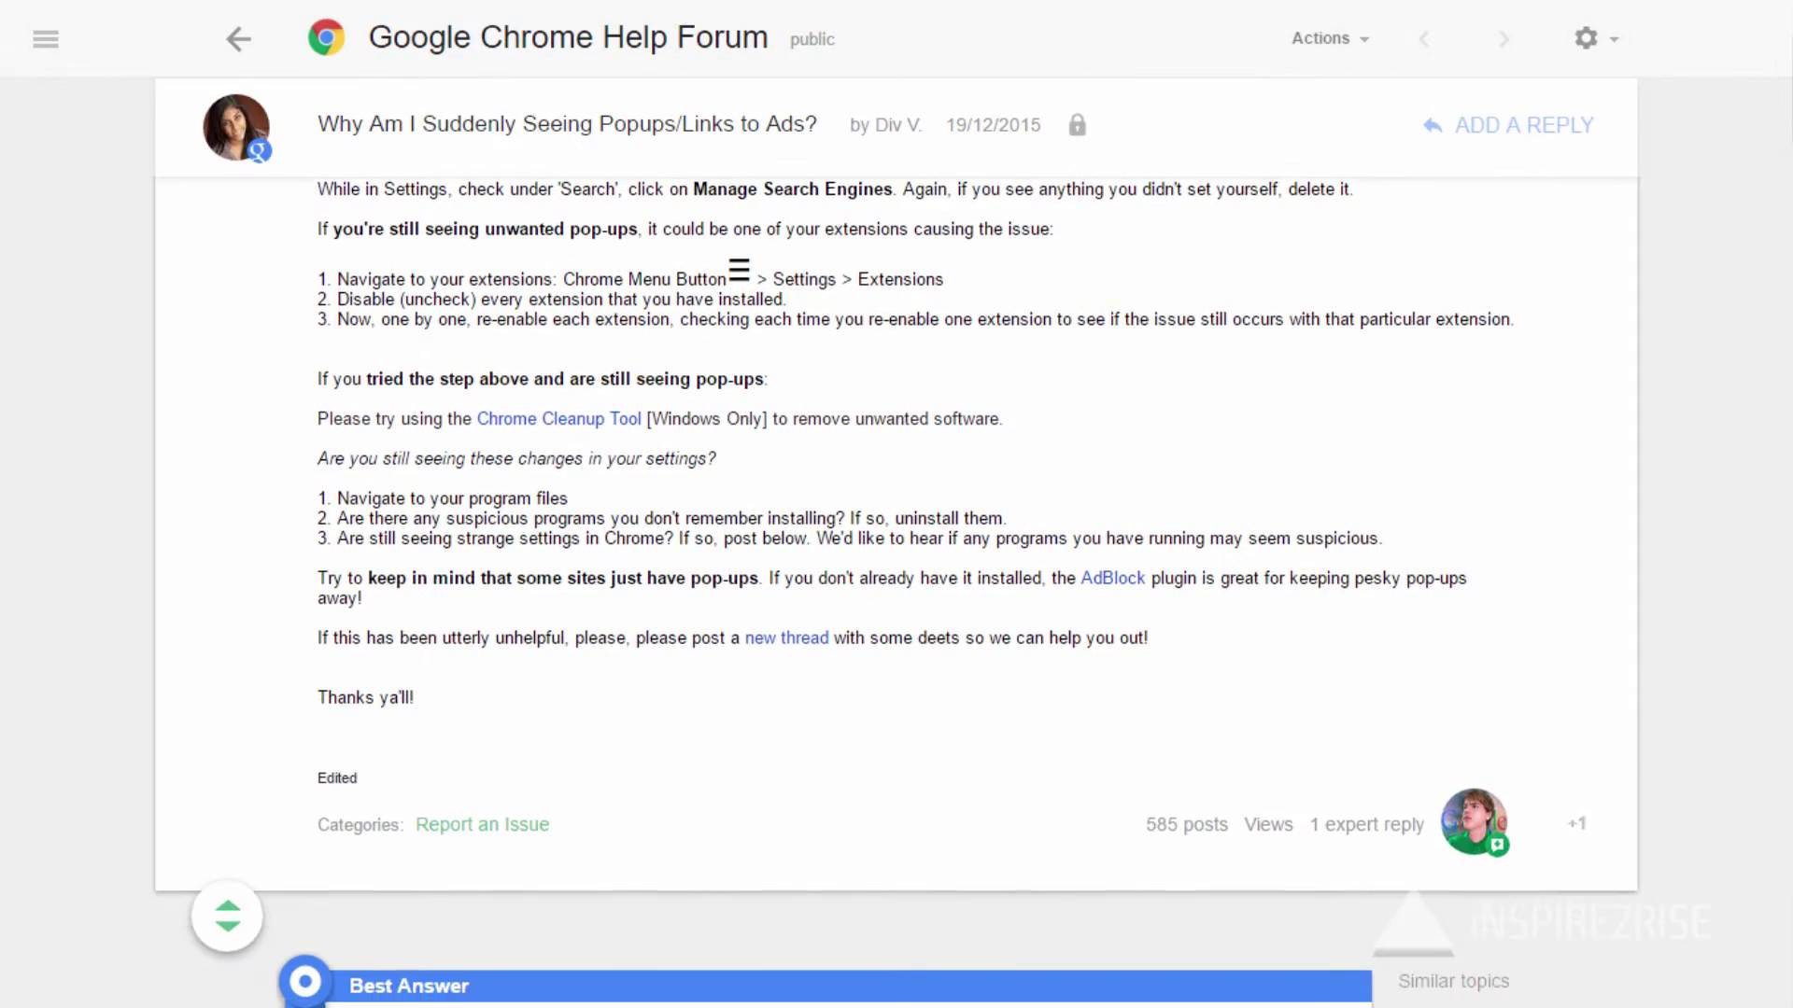
scroll(897, 505, down, 4)
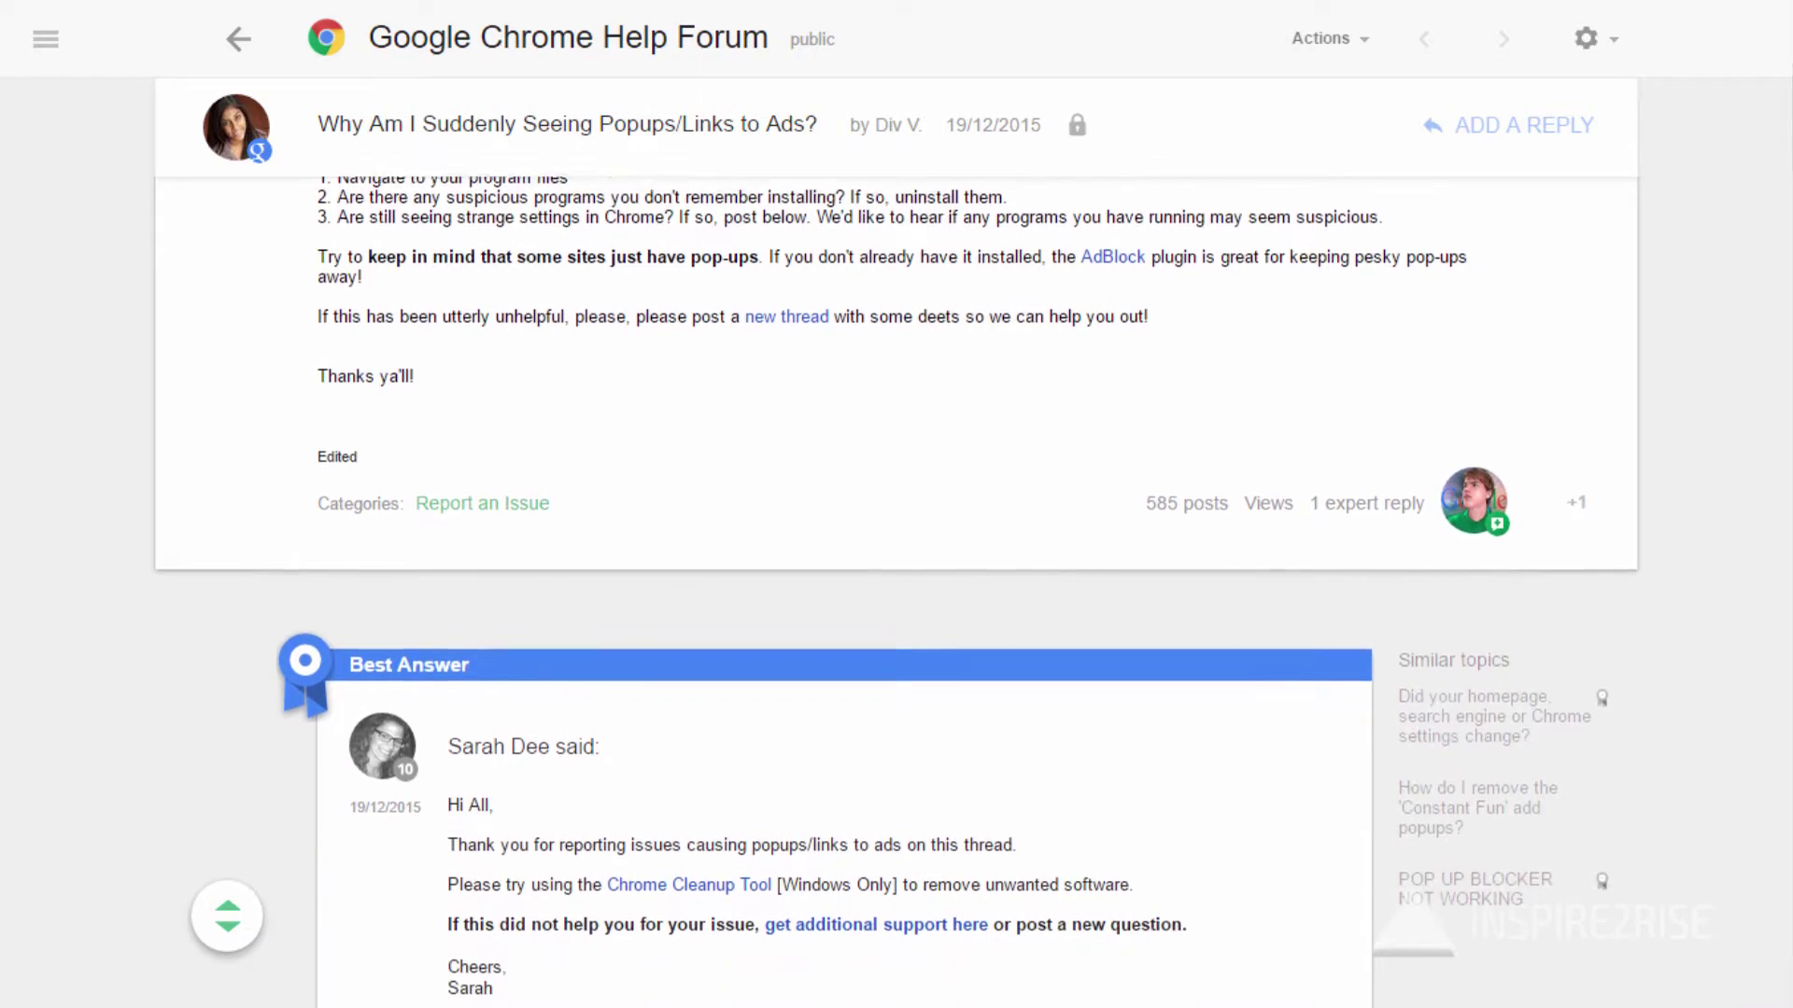
scroll(896, 505, down, 4)
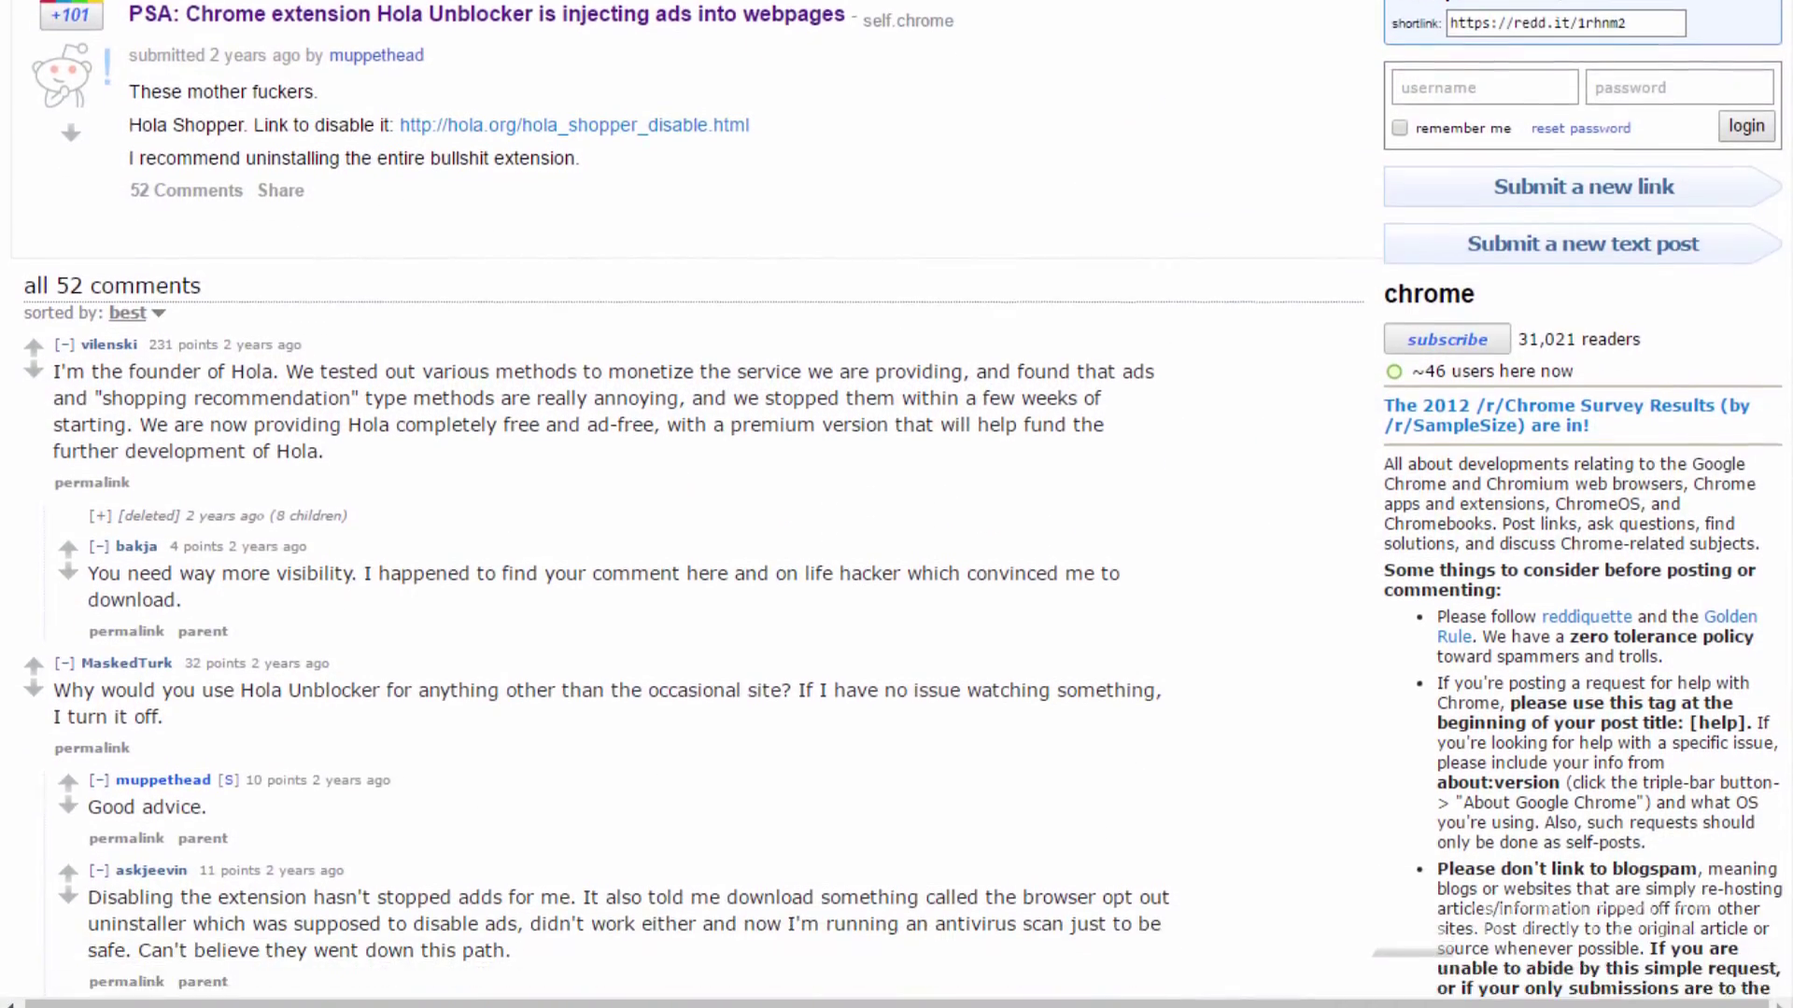
scroll(784, 504, down, 4)
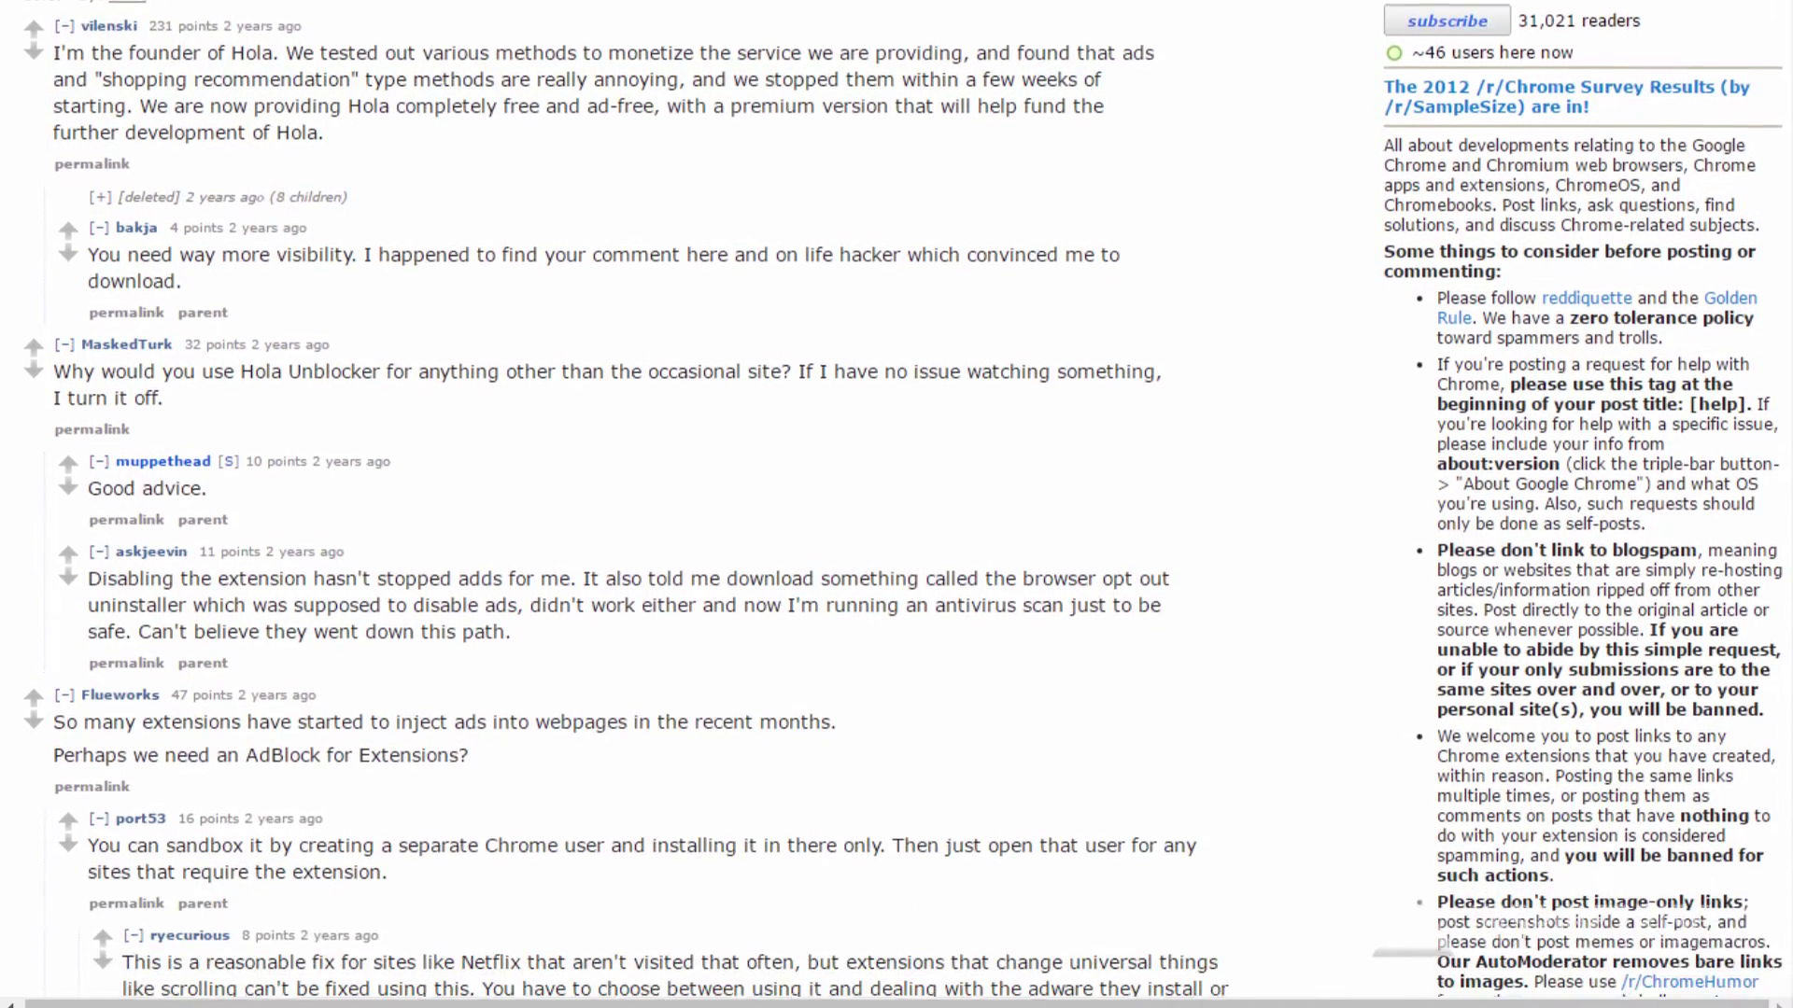
scroll(784, 504, down, 4)
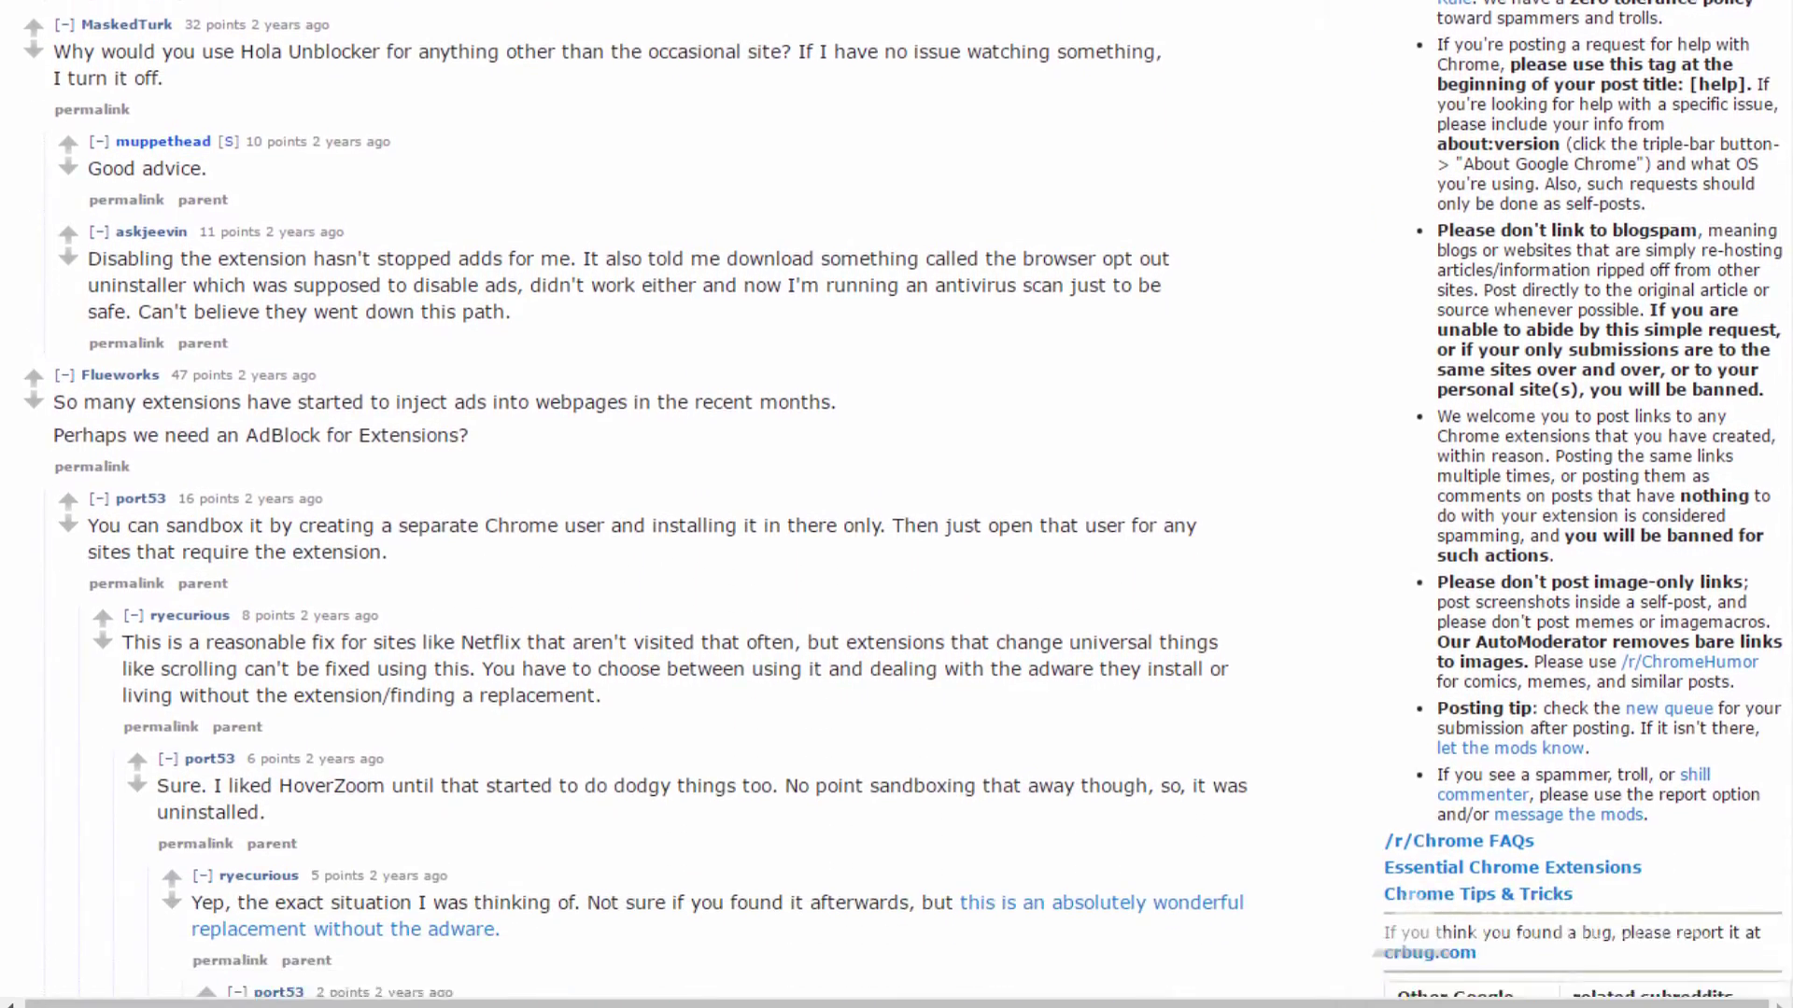
scroll(785, 504, down, 4)
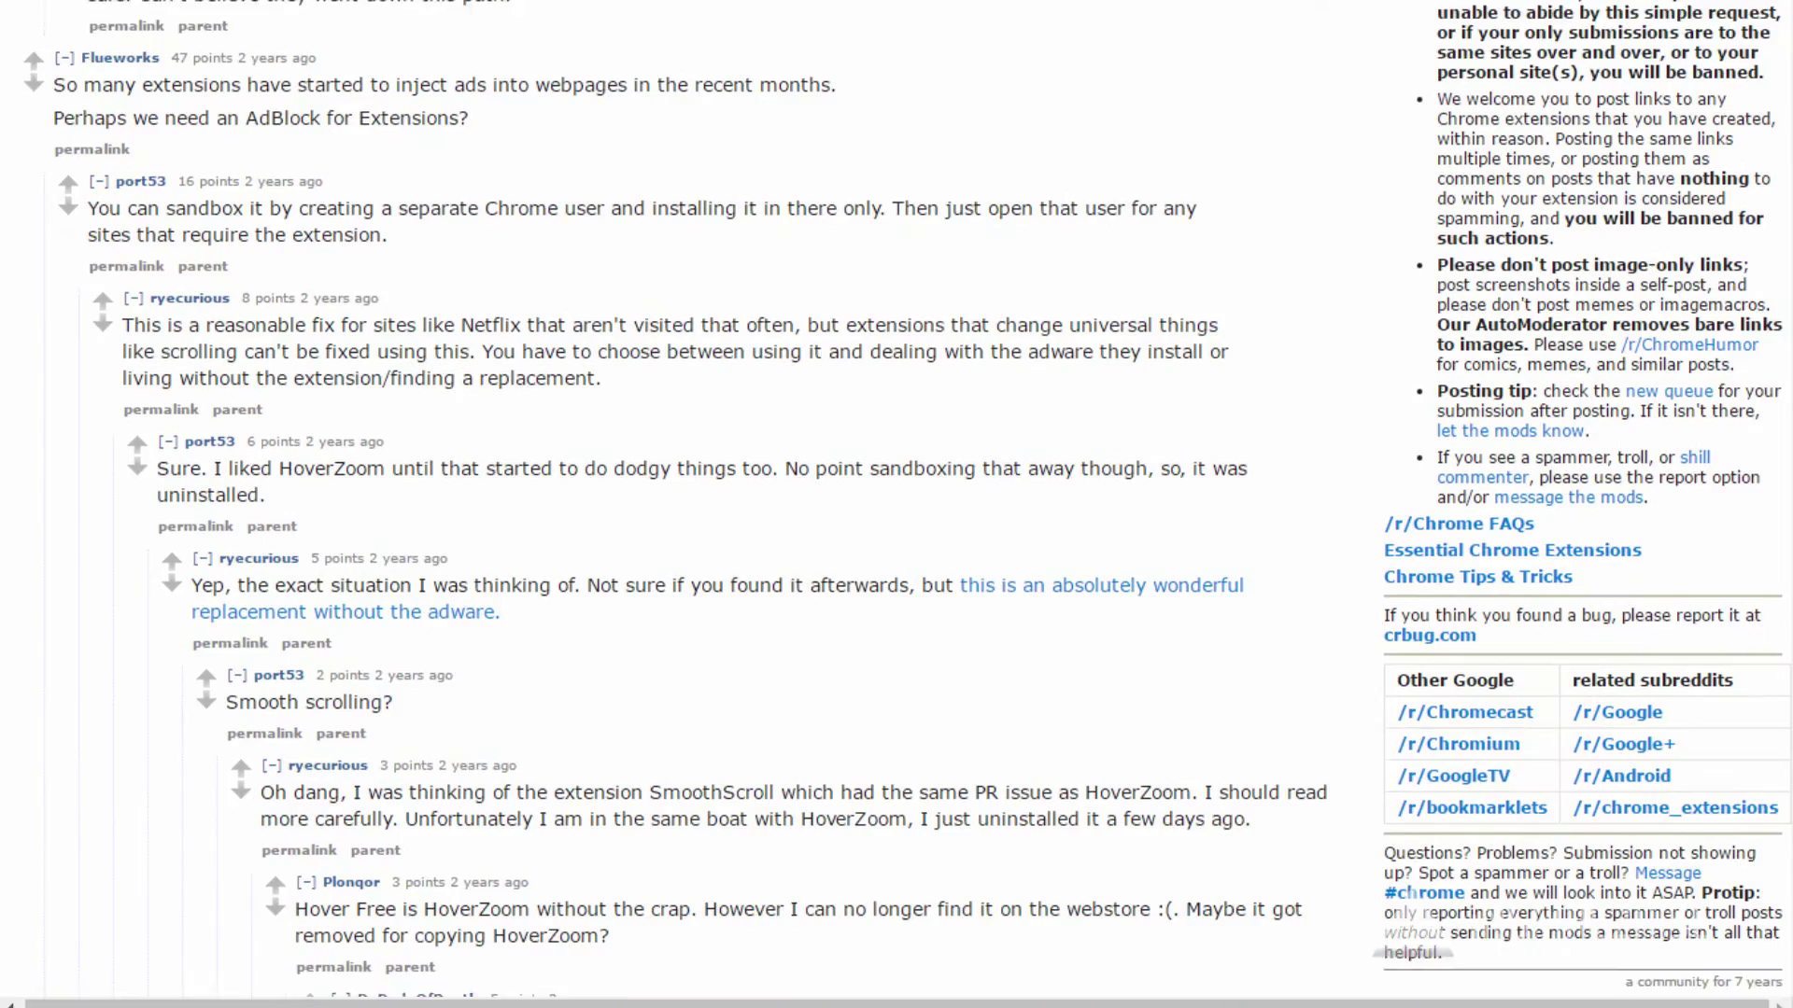
scroll(785, 504, down, 1)
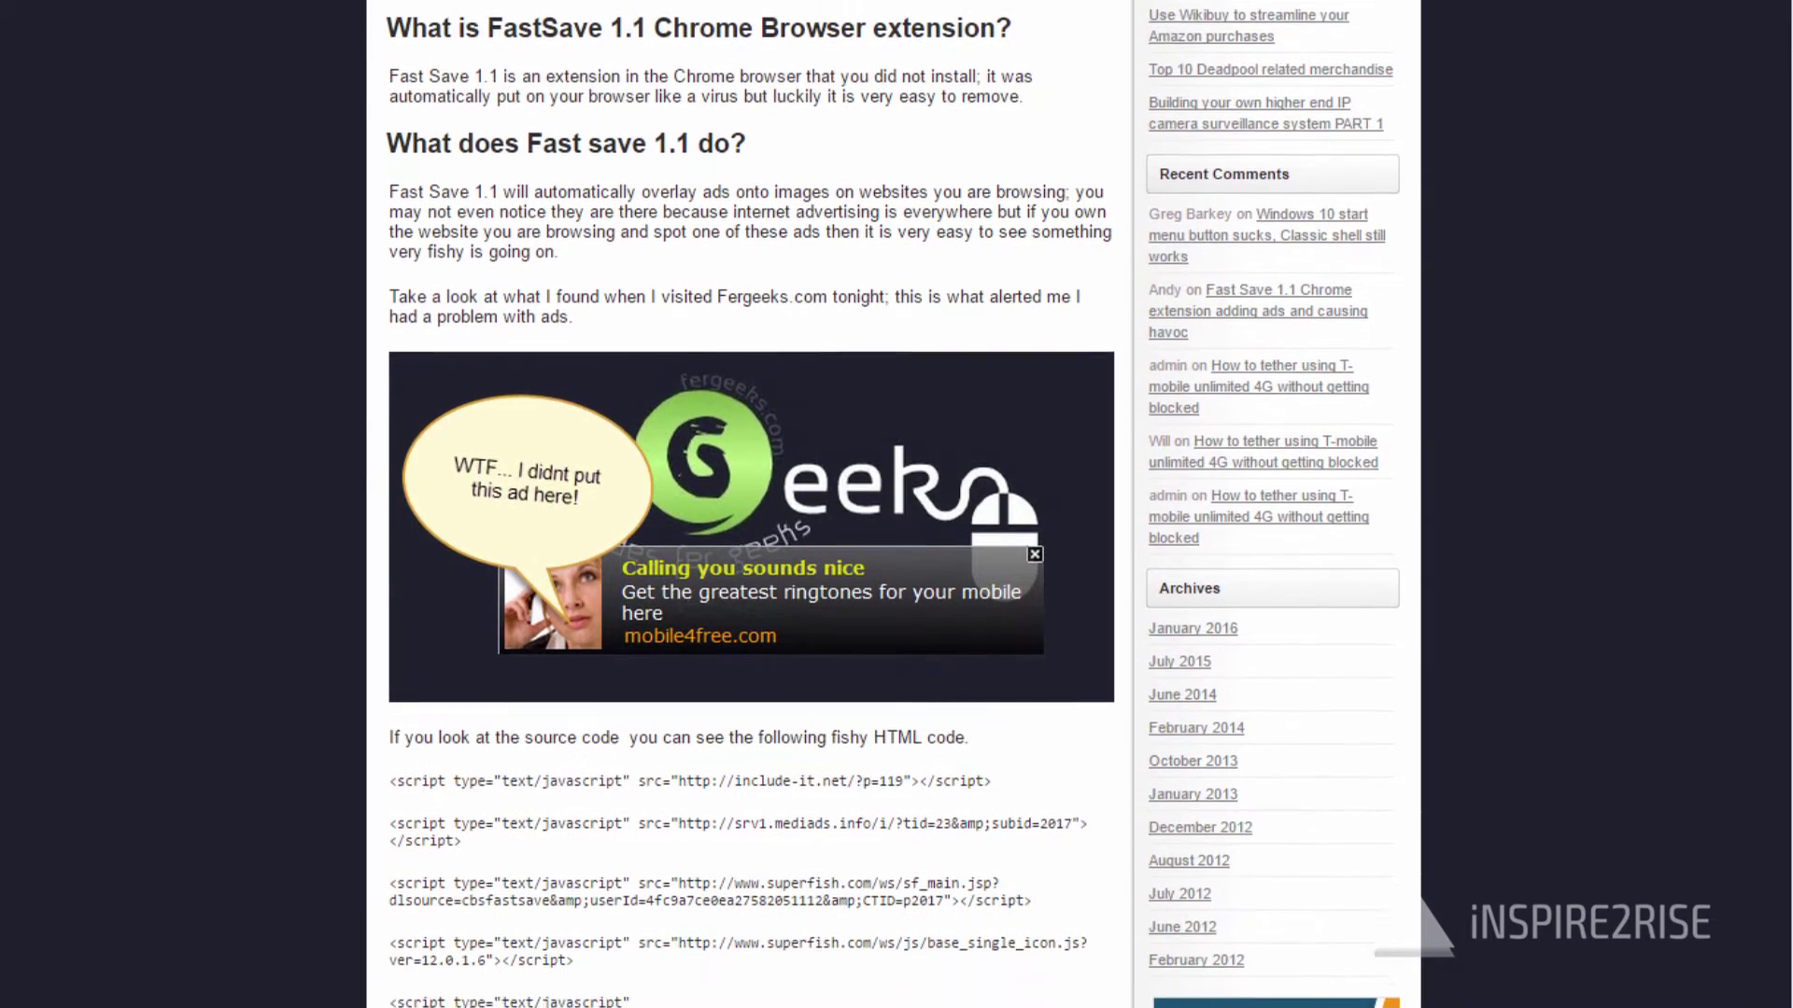
scroll(785, 504, down, 4)
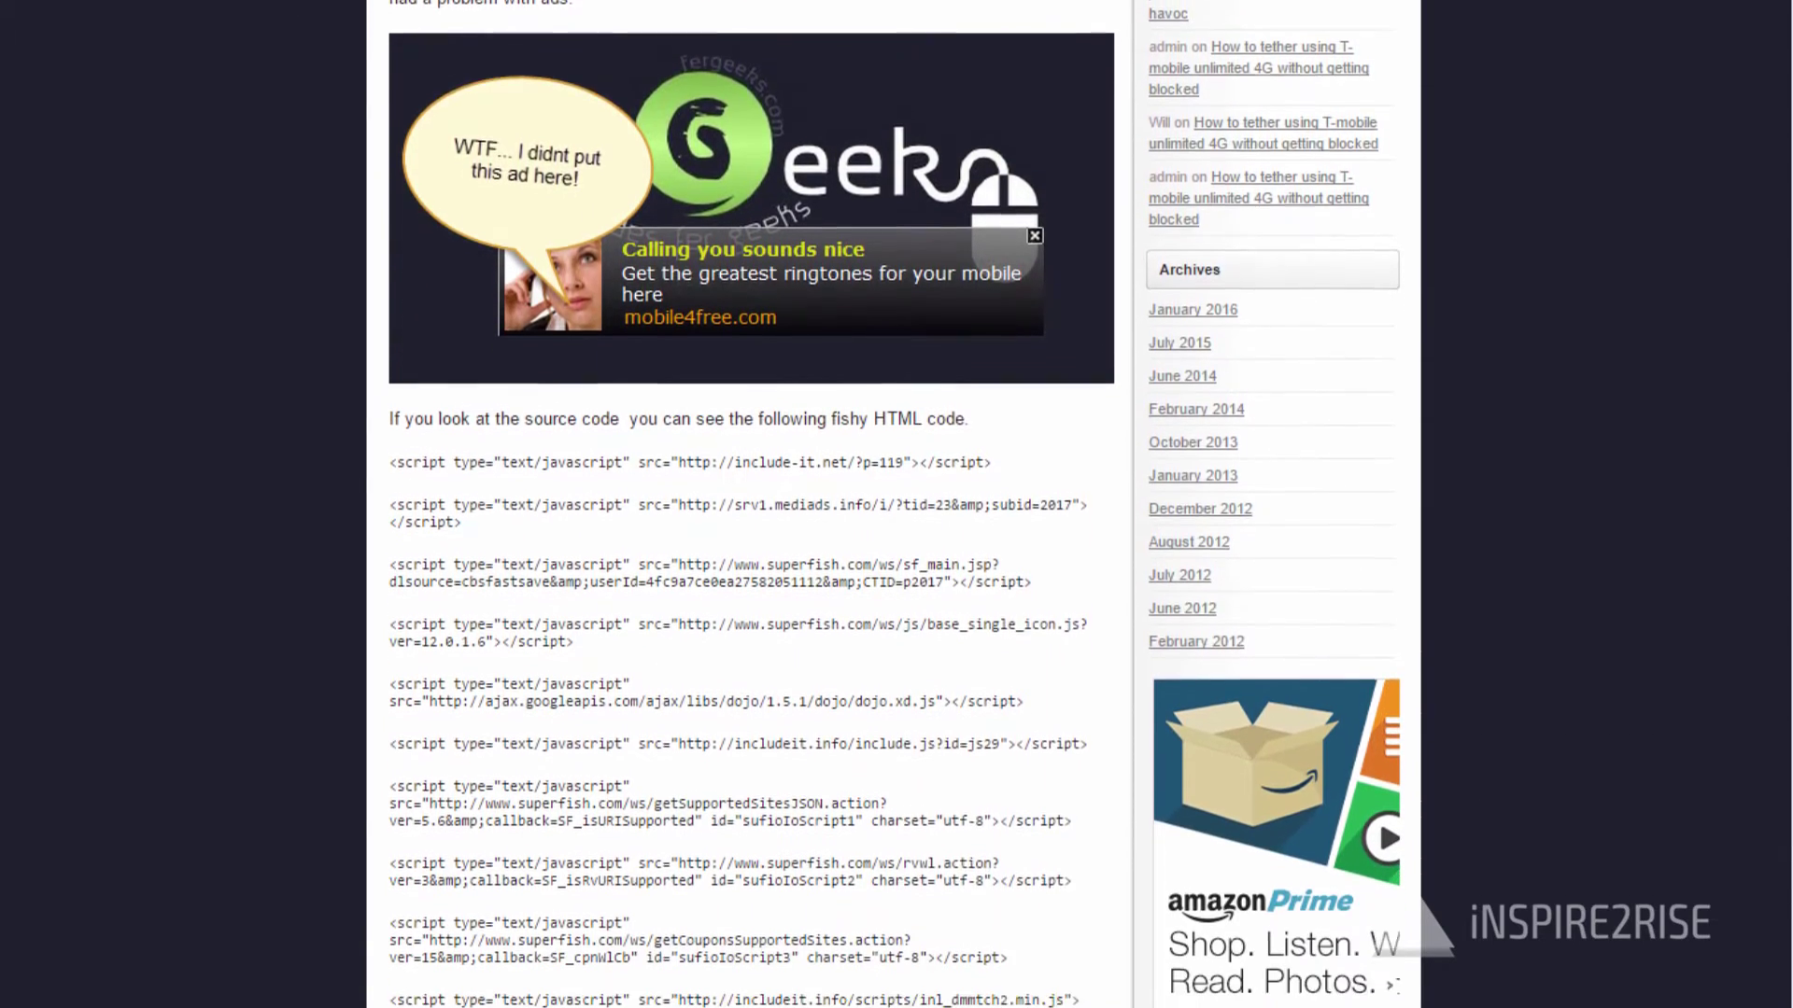
scroll(784, 504, down, 4)
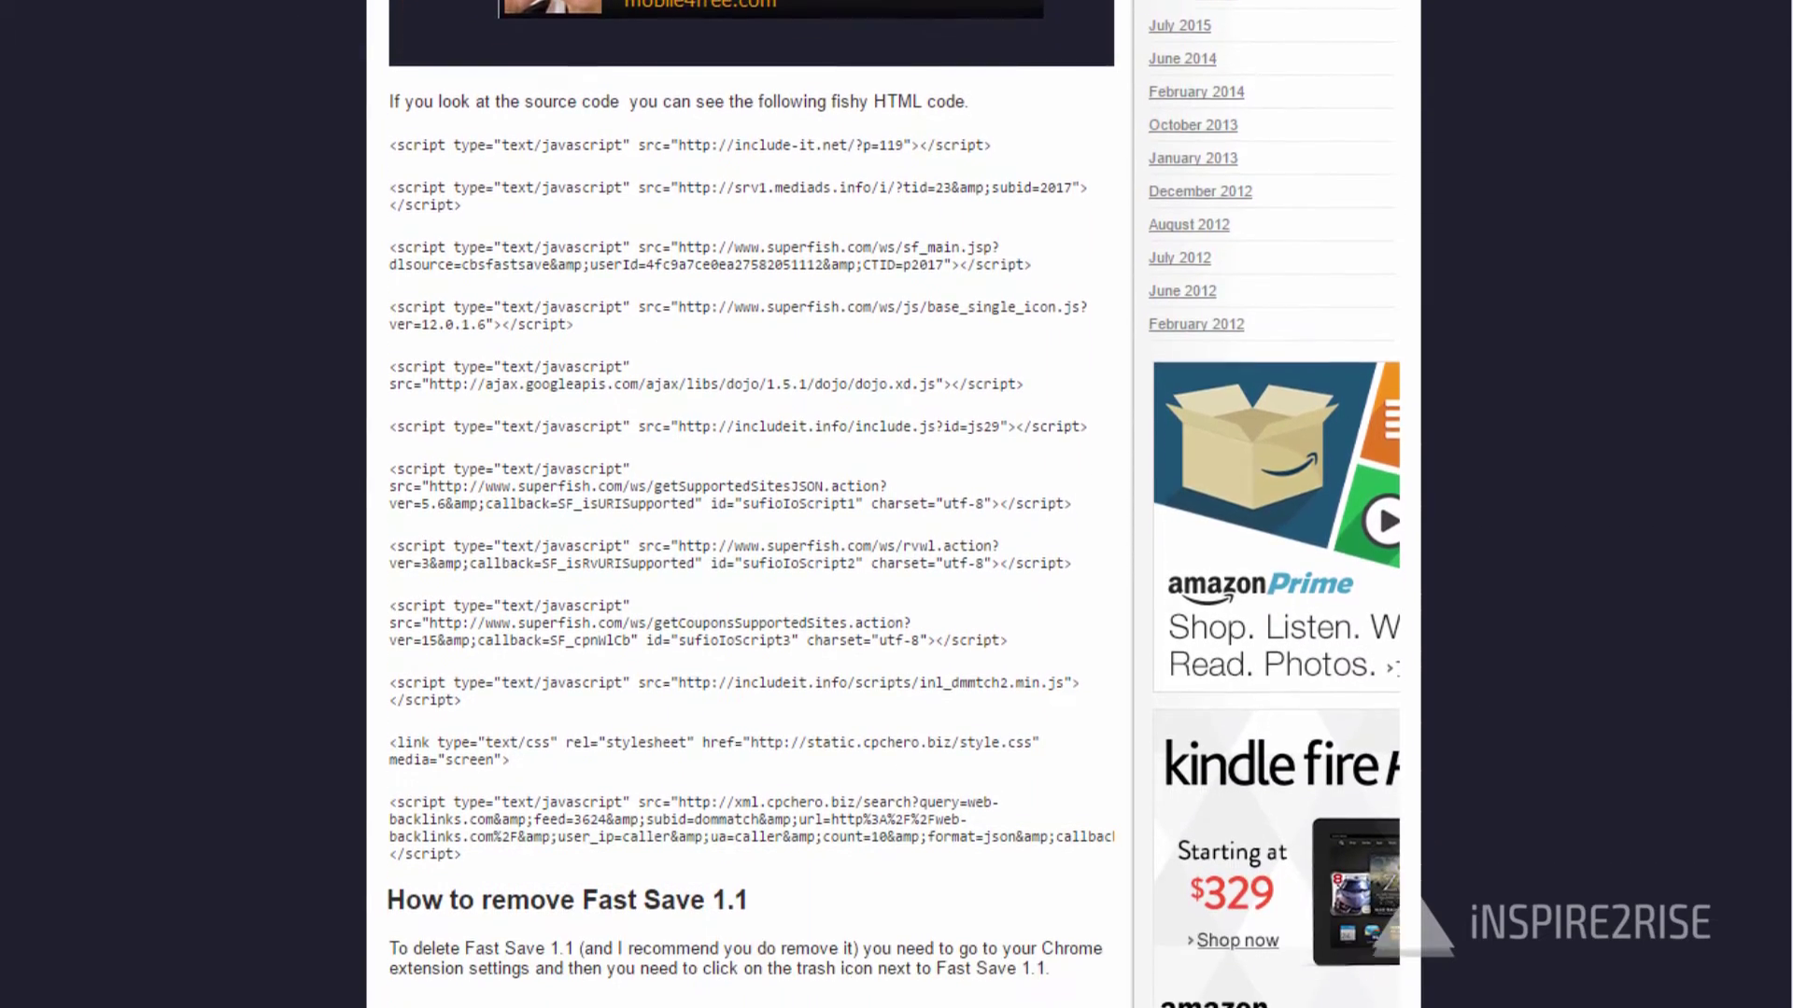
scroll(784, 504, down, 4)
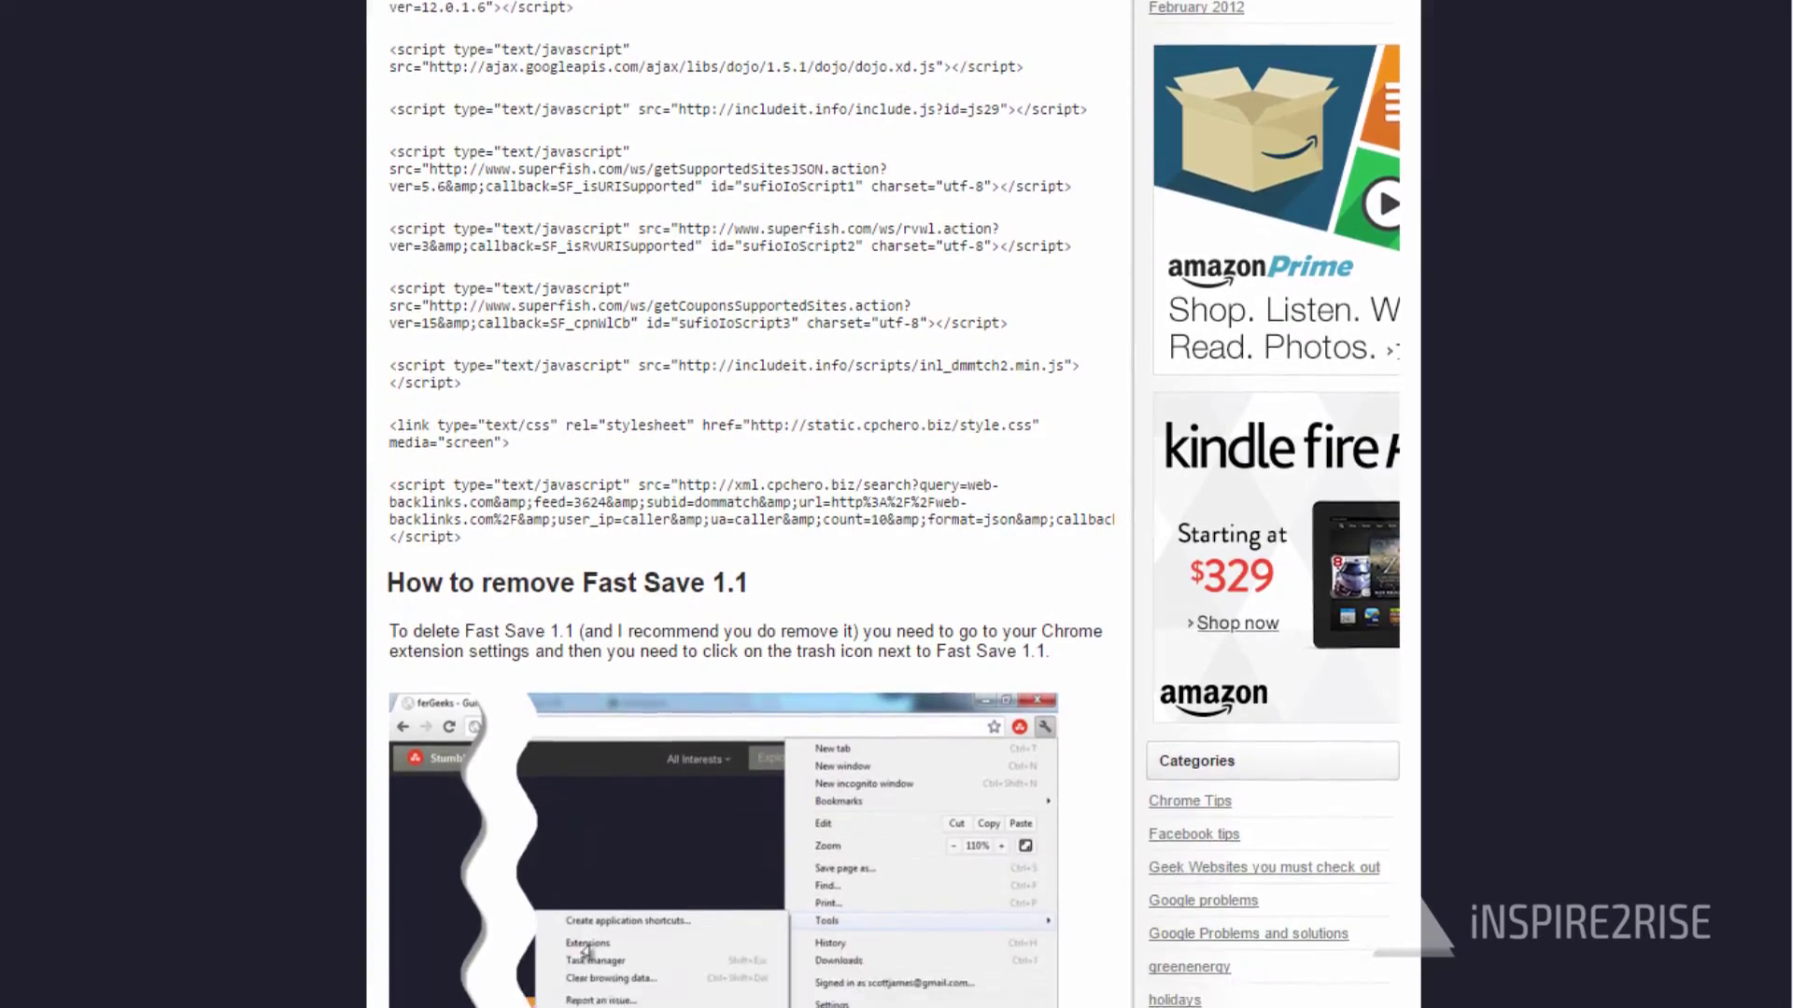
scroll(784, 504, down, 4)
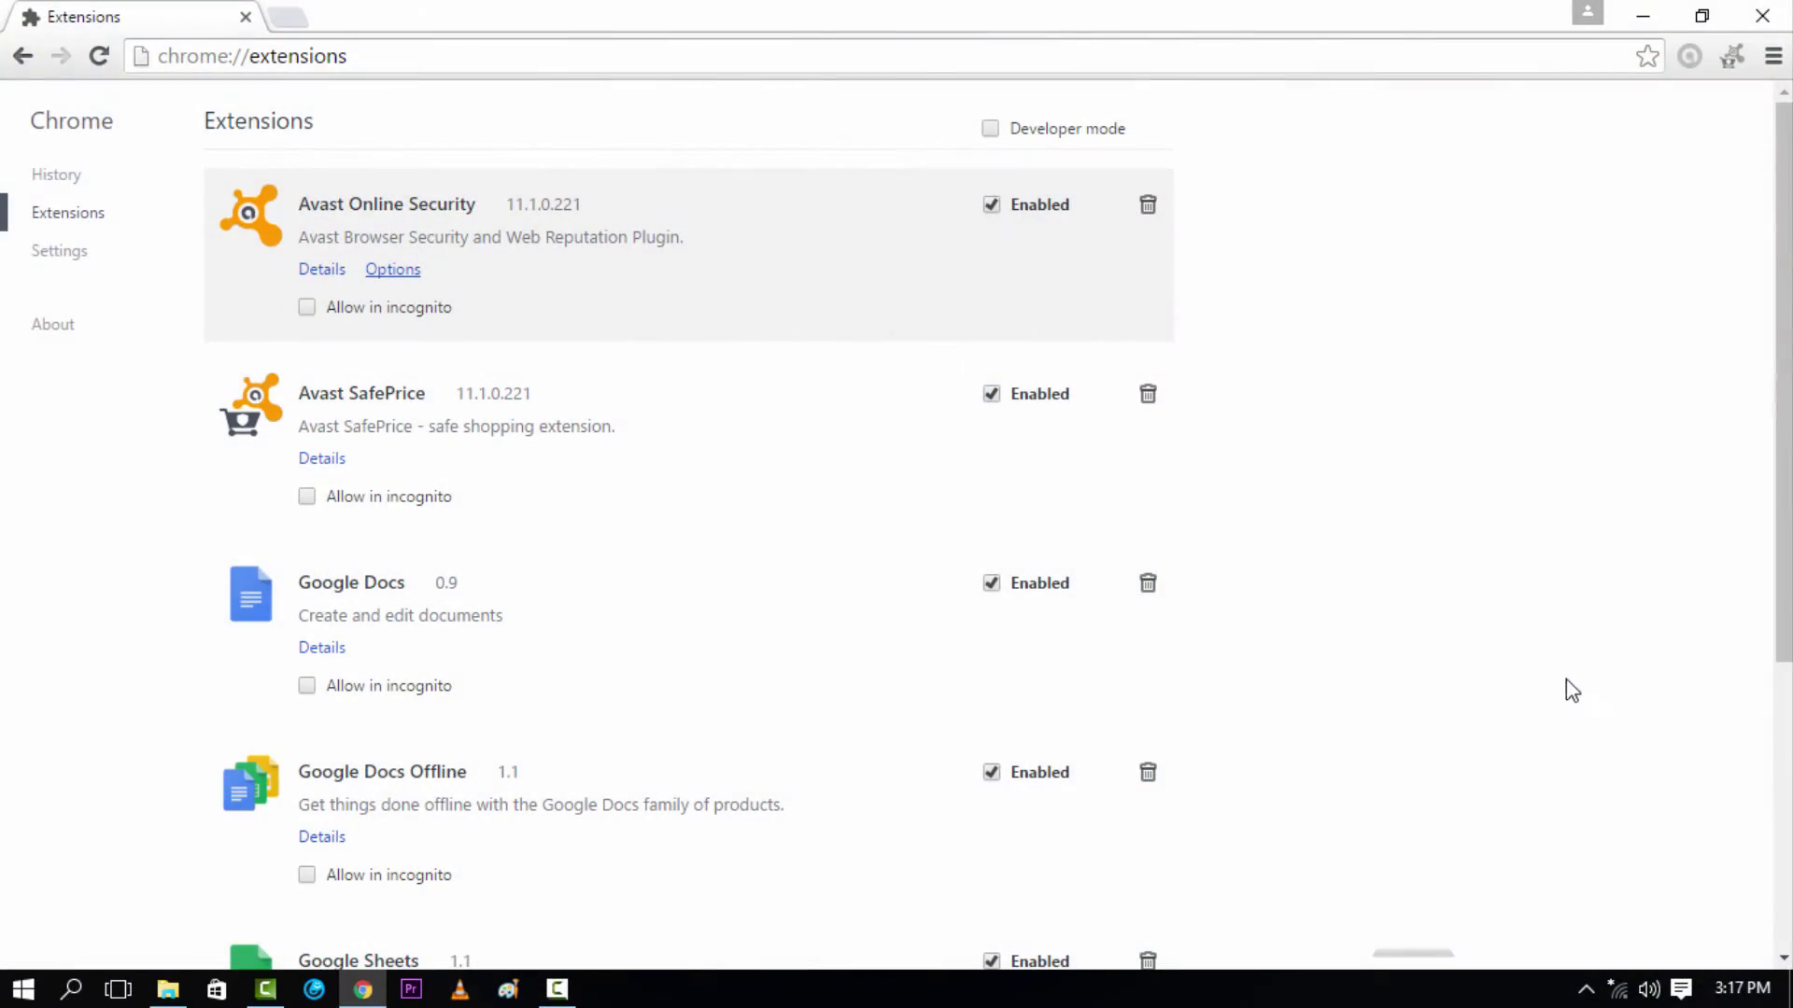
Step: Enable Developer mode and copy the Avast Online Security extension ID
click(989, 129)
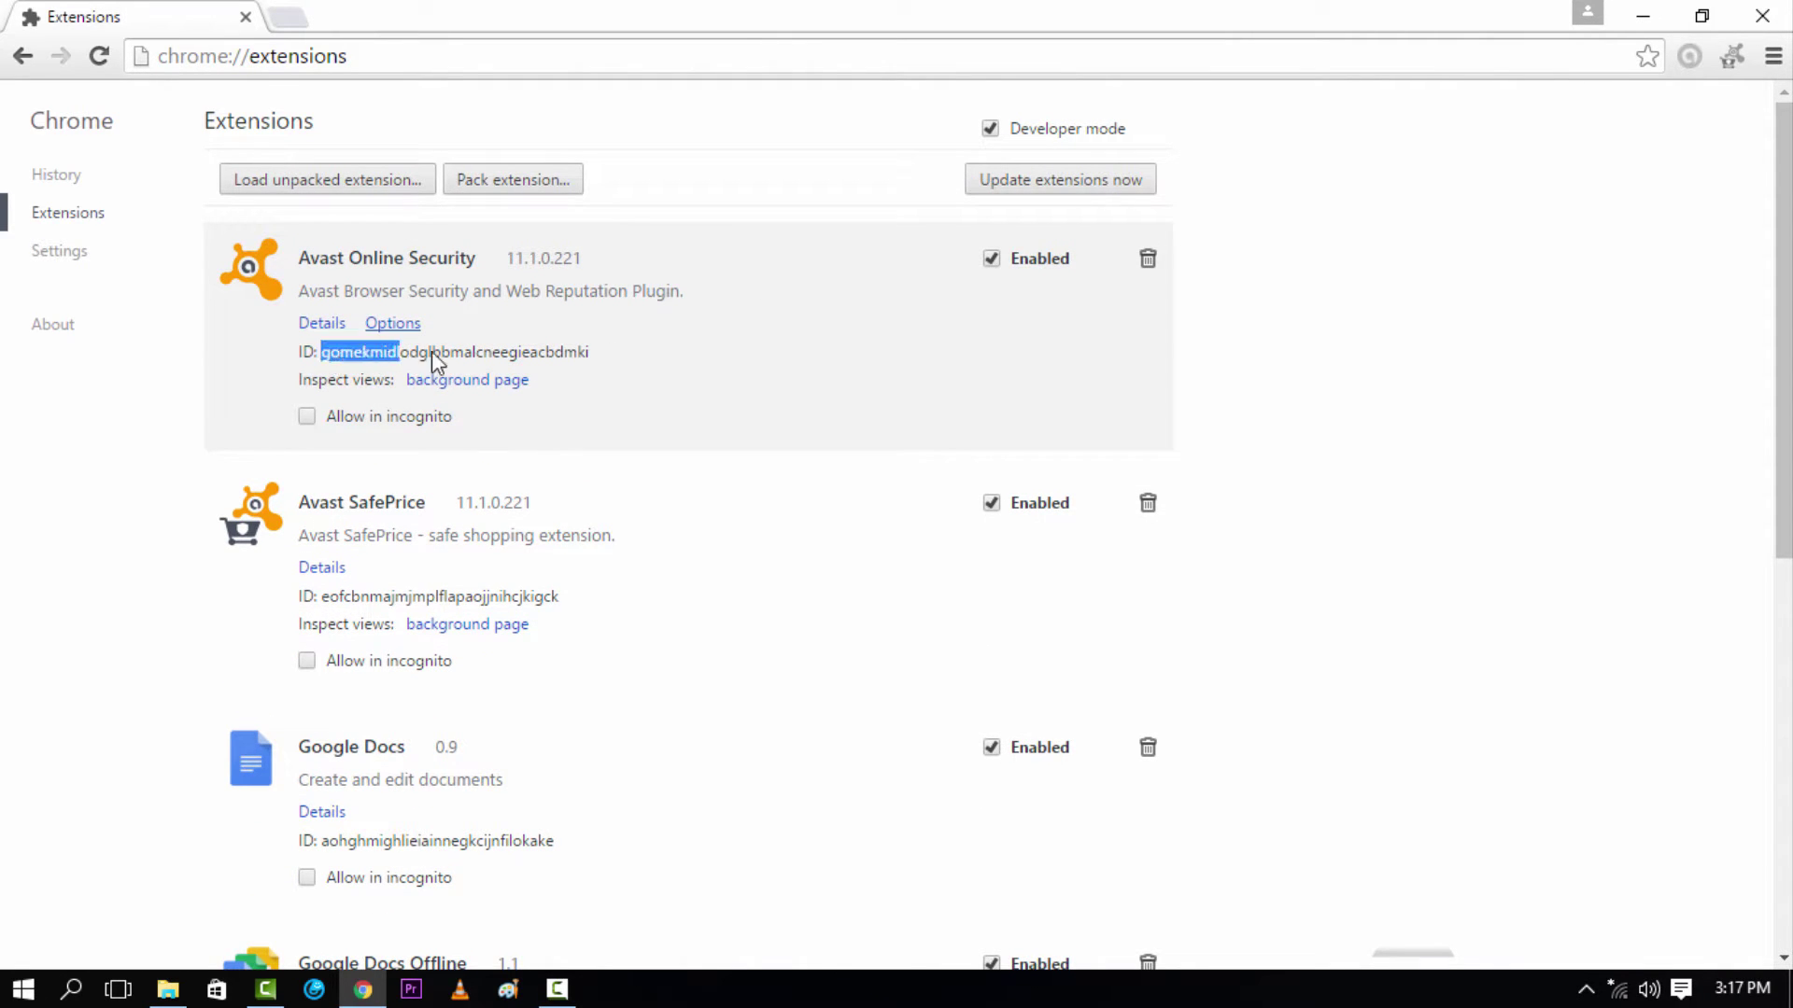
drag(433, 354, 389, 370)
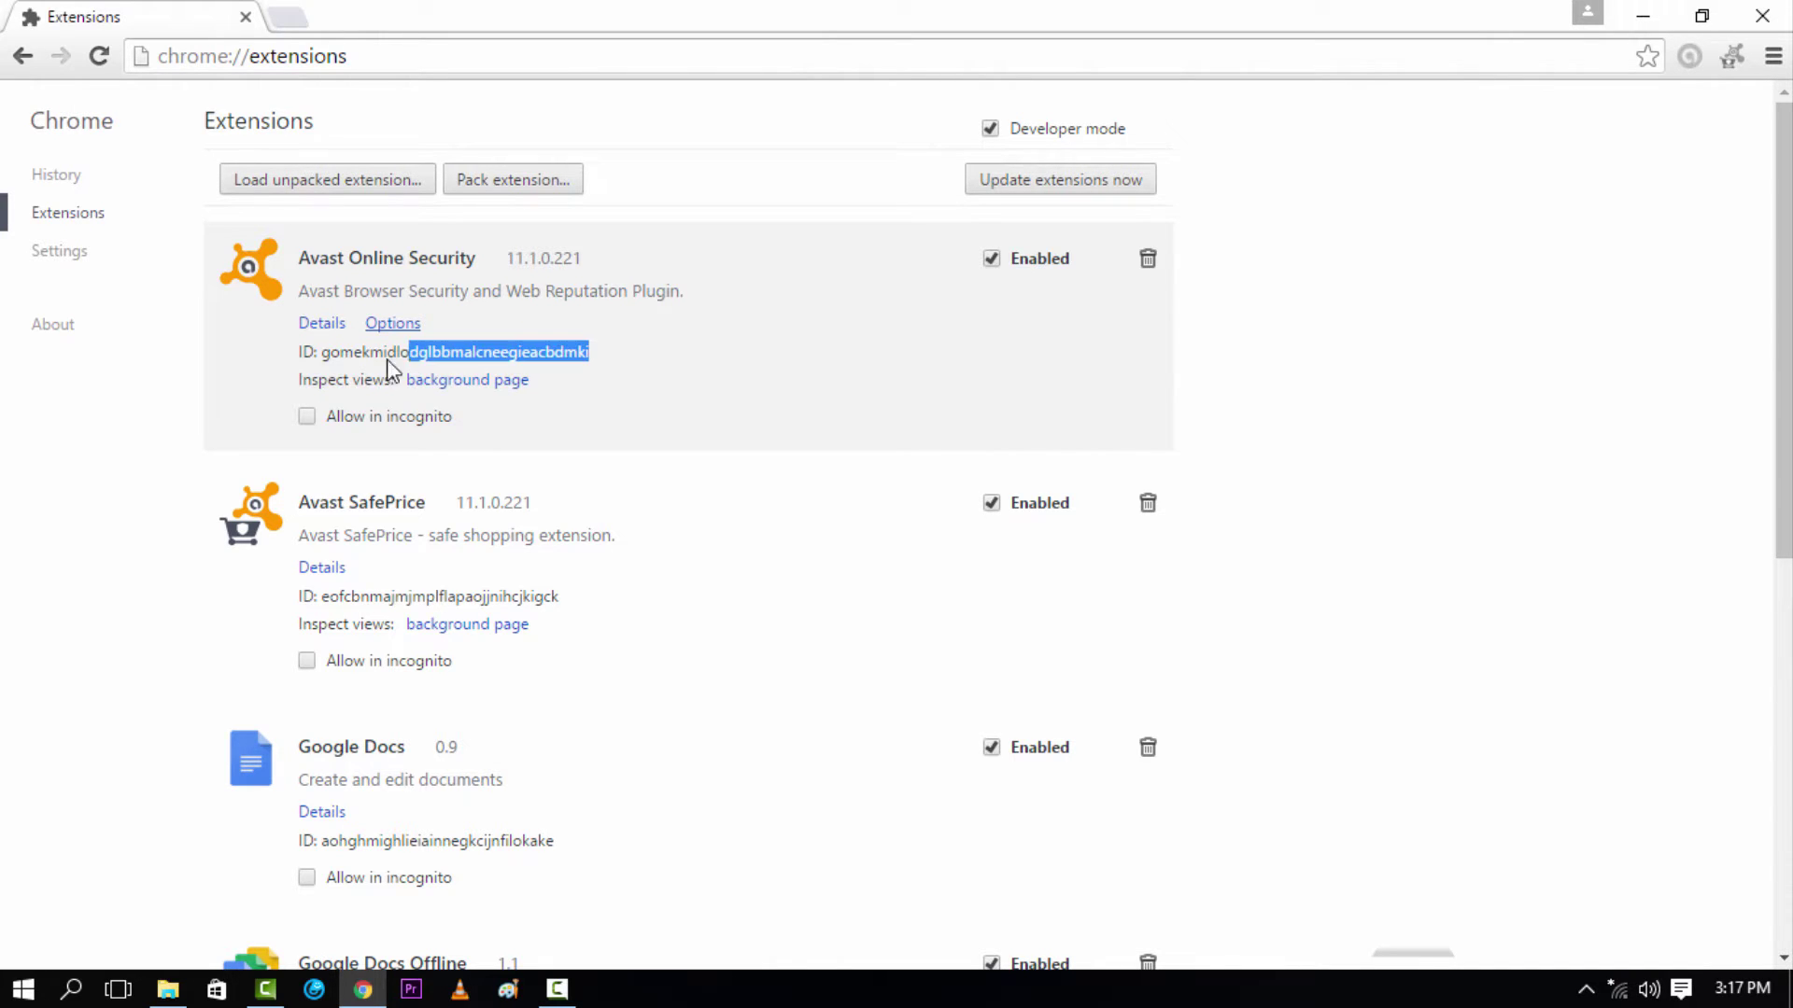
right_click(323, 362)
click(353, 378)
Step: Paste the Avast Online Security ID into a new Notepad note, then minimise it back to Chrome
click(71, 989)
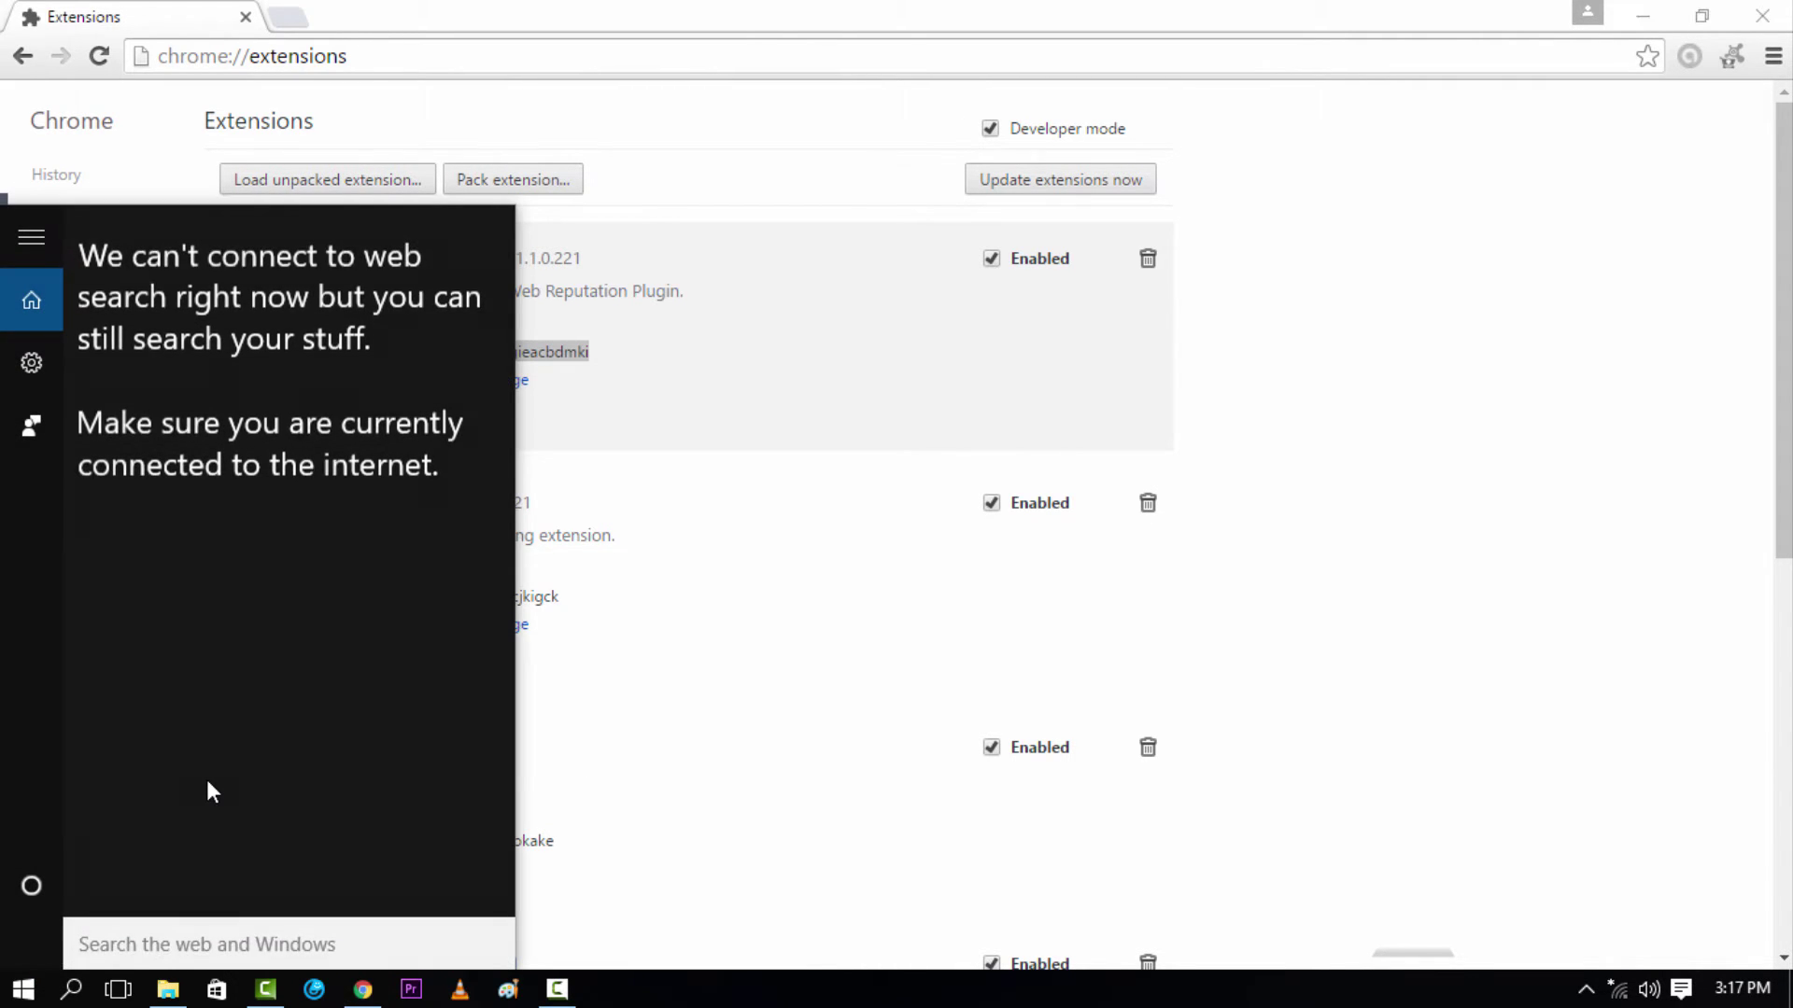
text(notep)
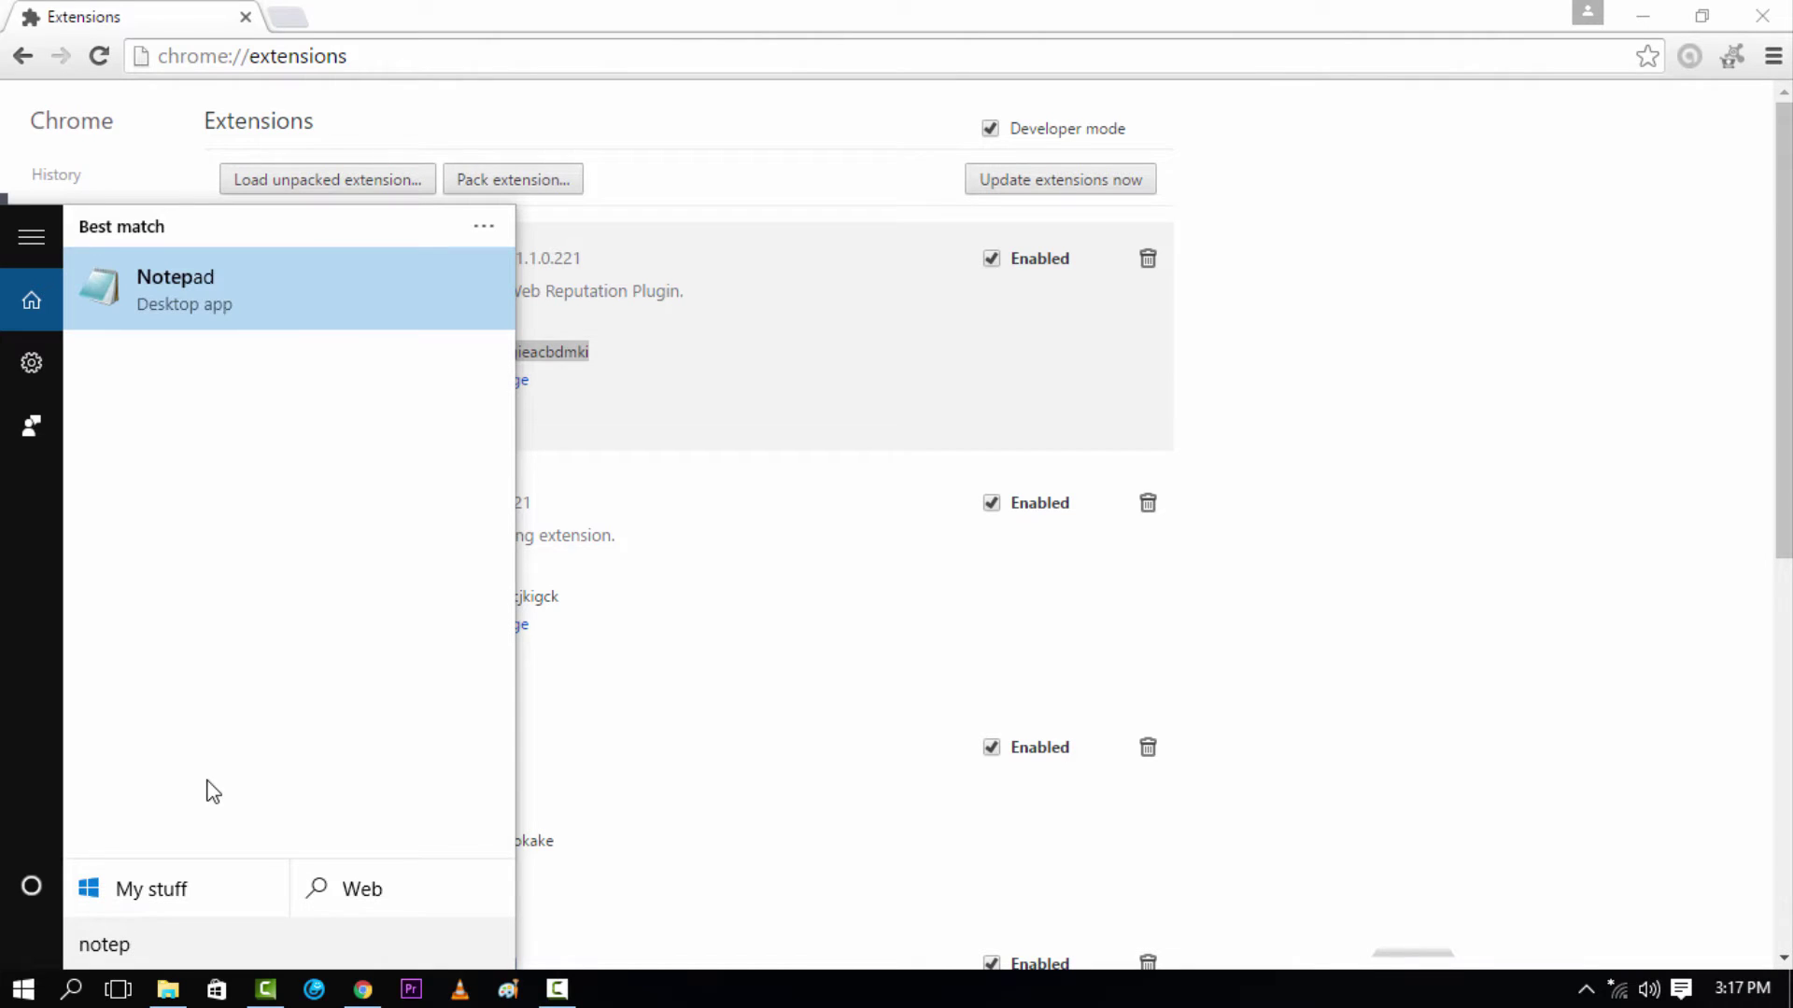
click(275, 316)
key(ctrl+v)
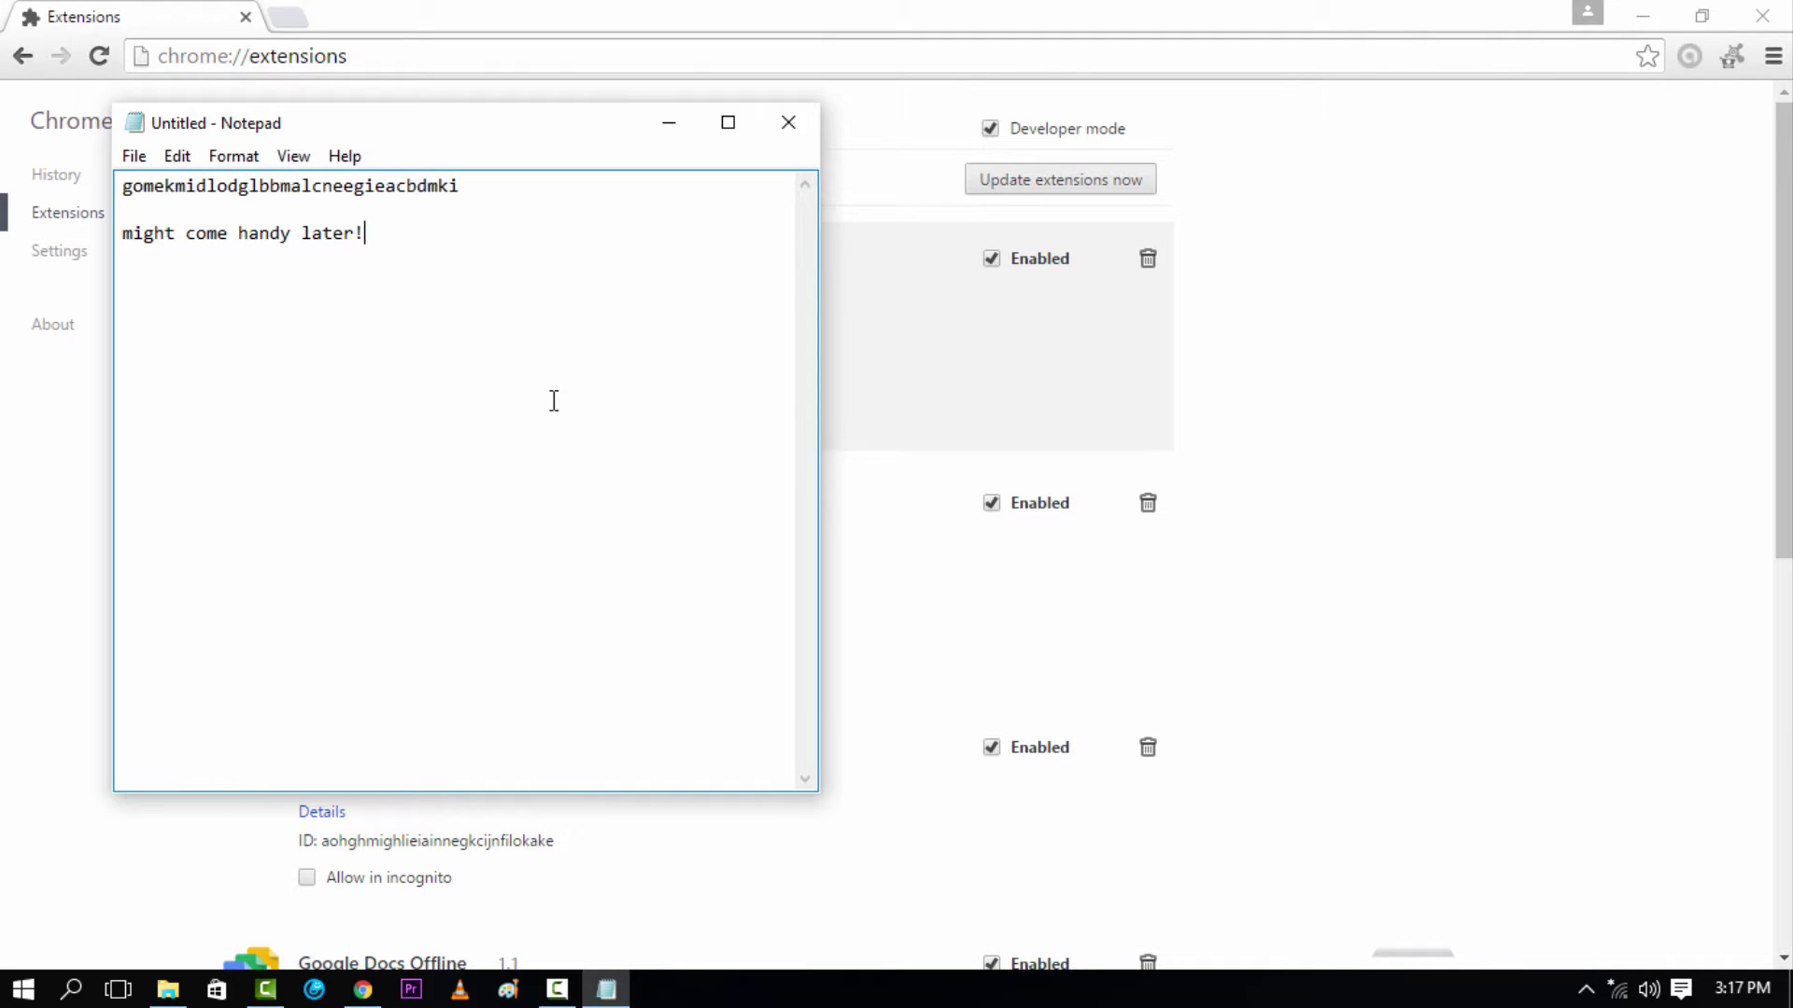
click(666, 123)
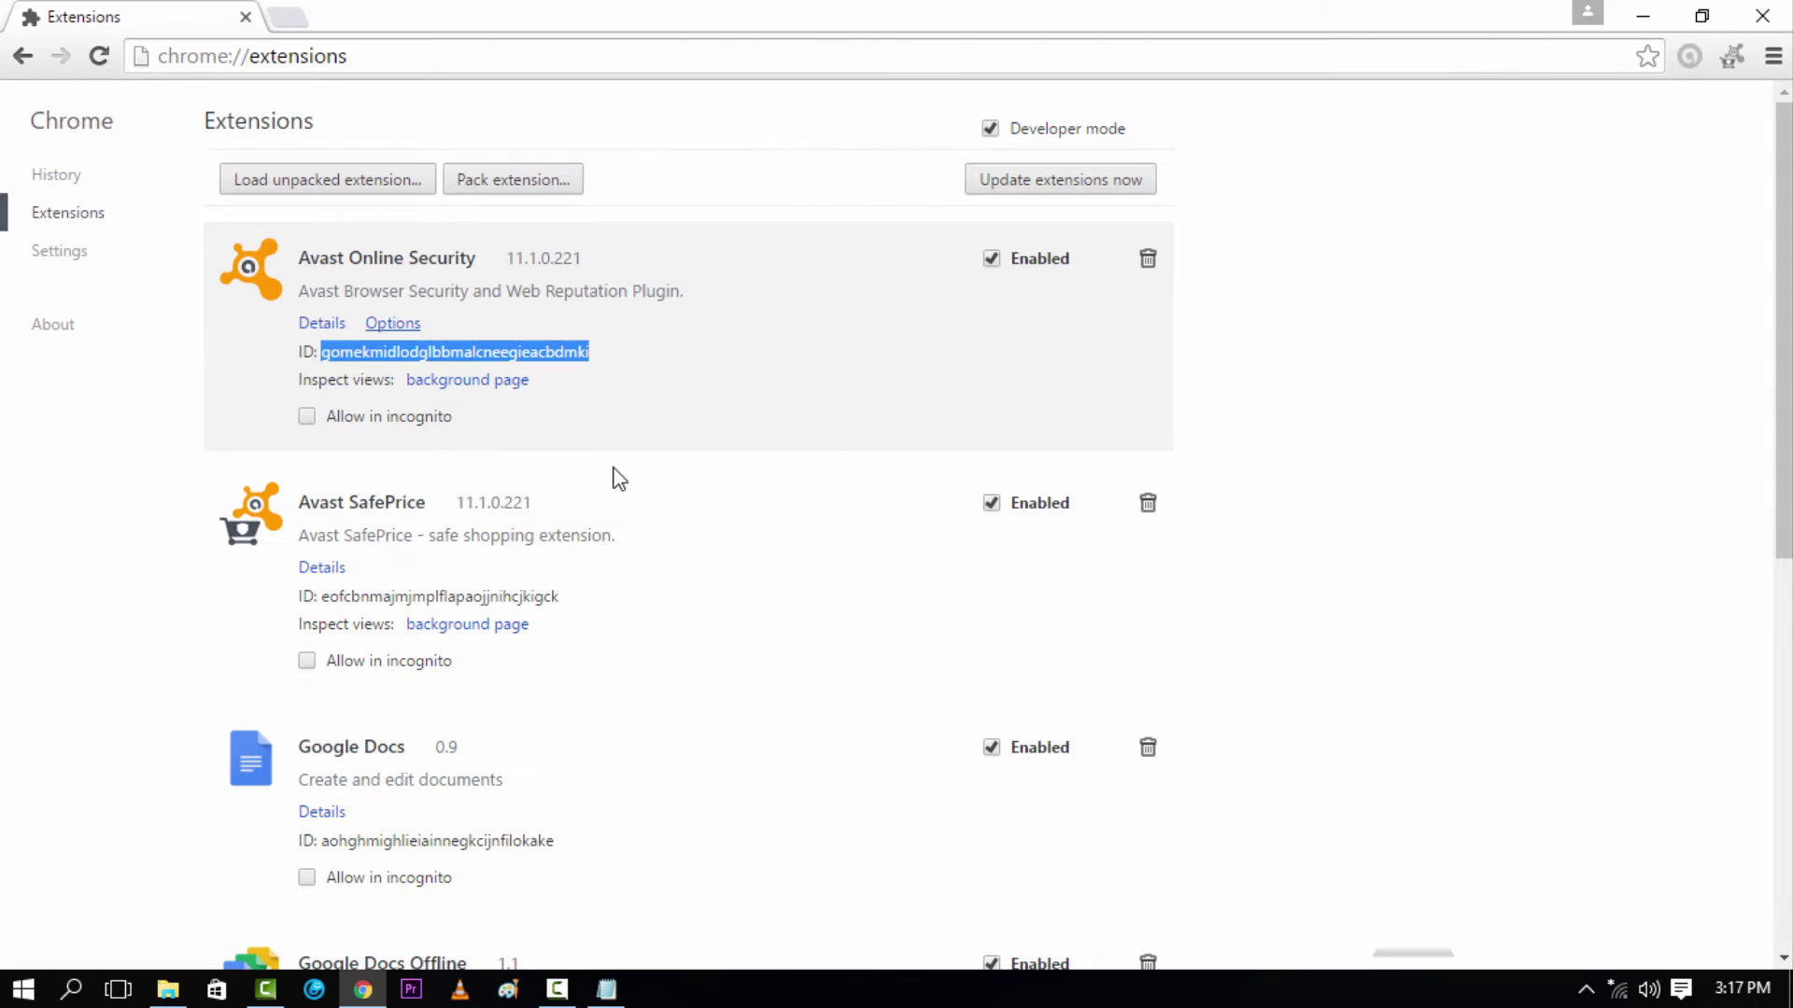
click(639, 457)
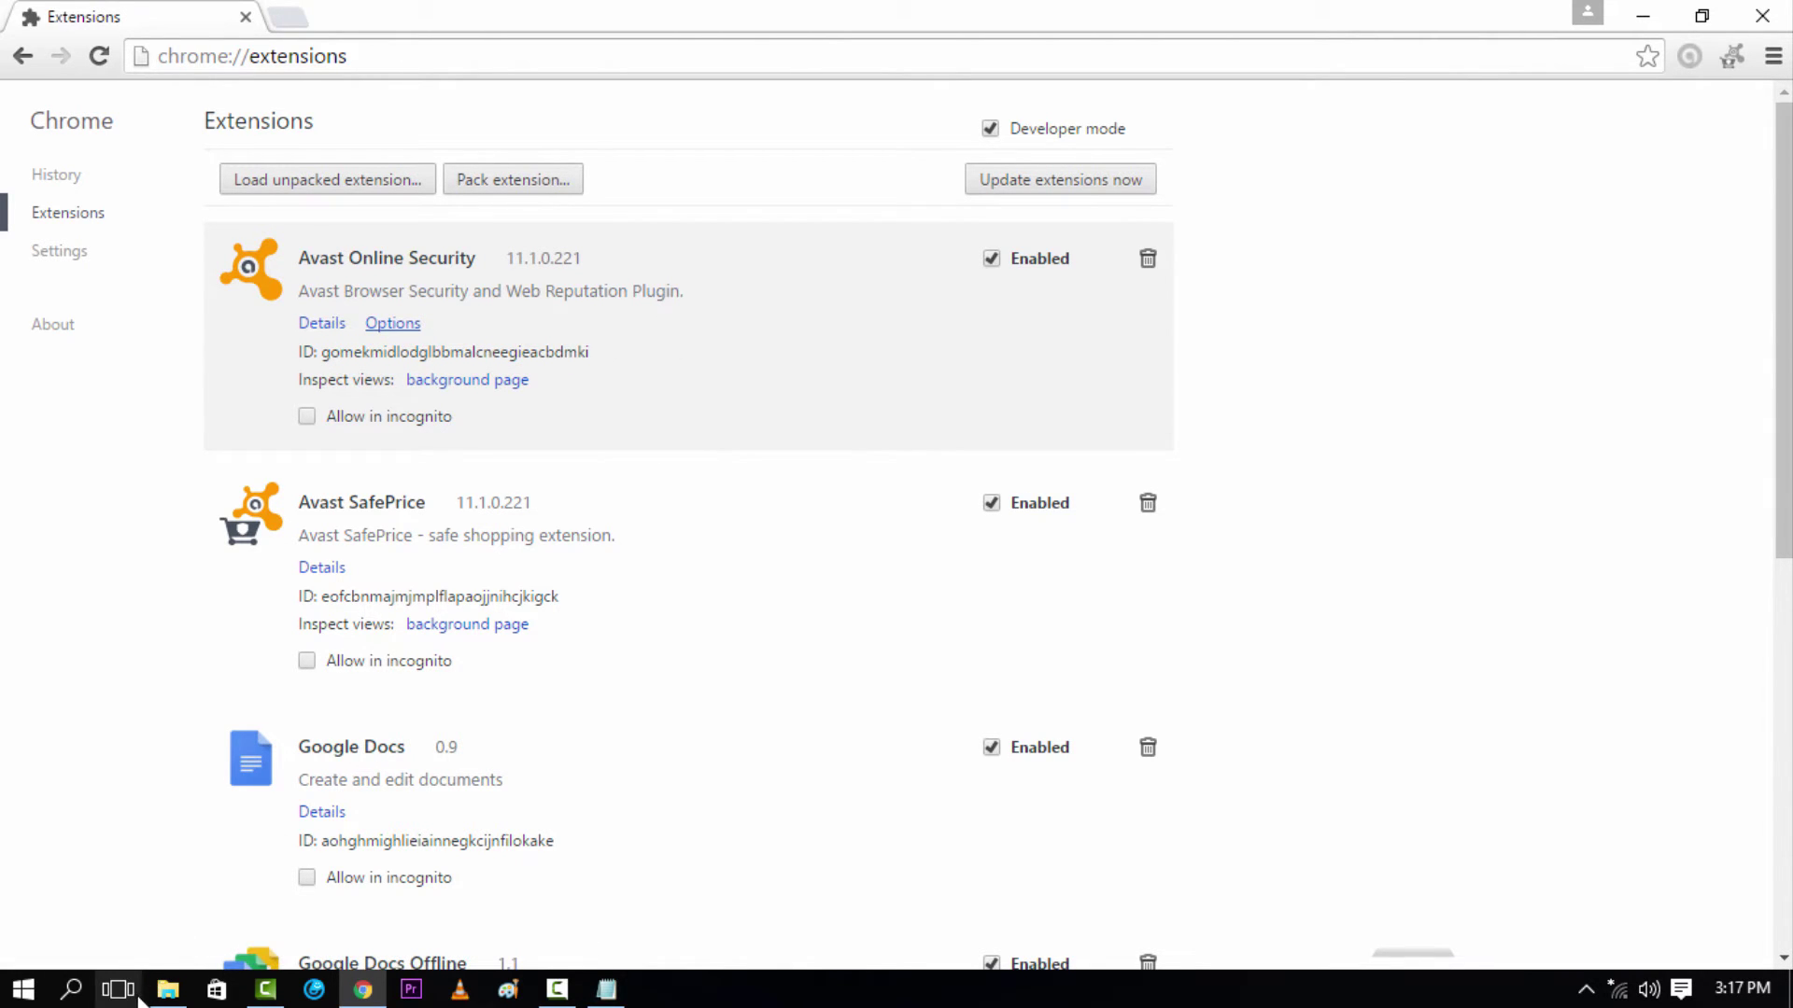
Step: Open Local Disk (C:) in File Explorer and show hidden files and folders
click(168, 990)
click(217, 82)
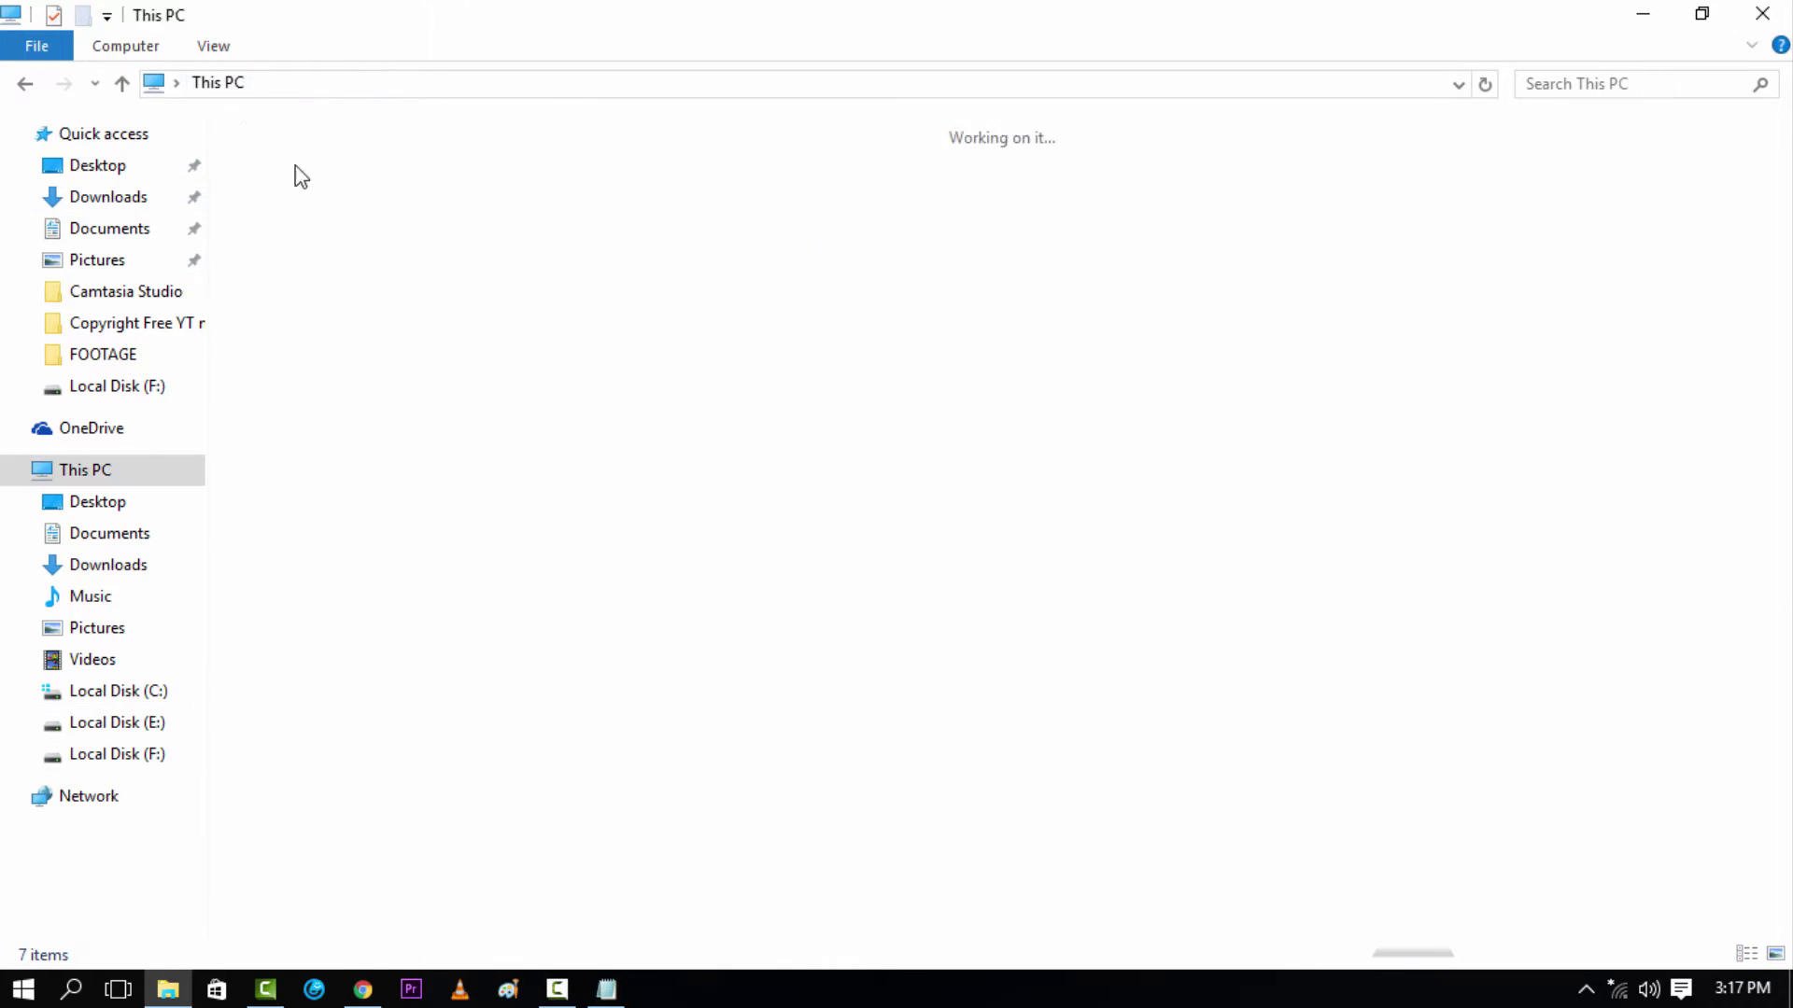
click(403, 373)
double_click(404, 374)
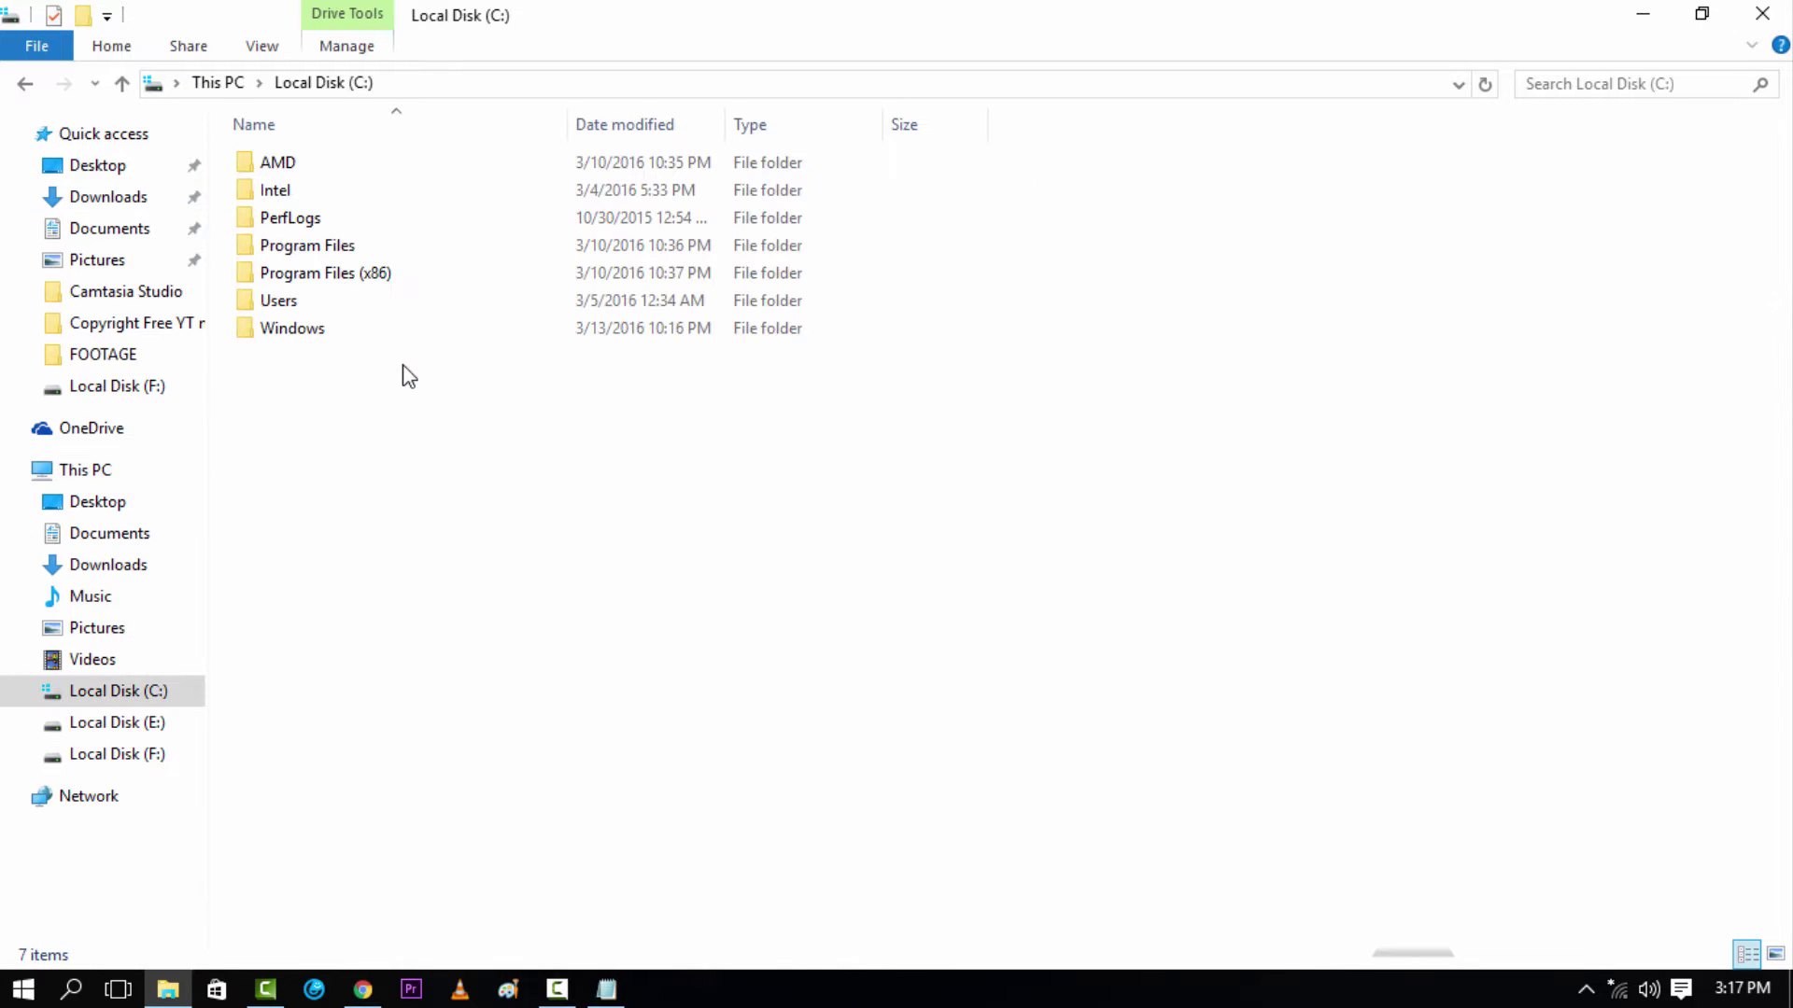
click(276, 53)
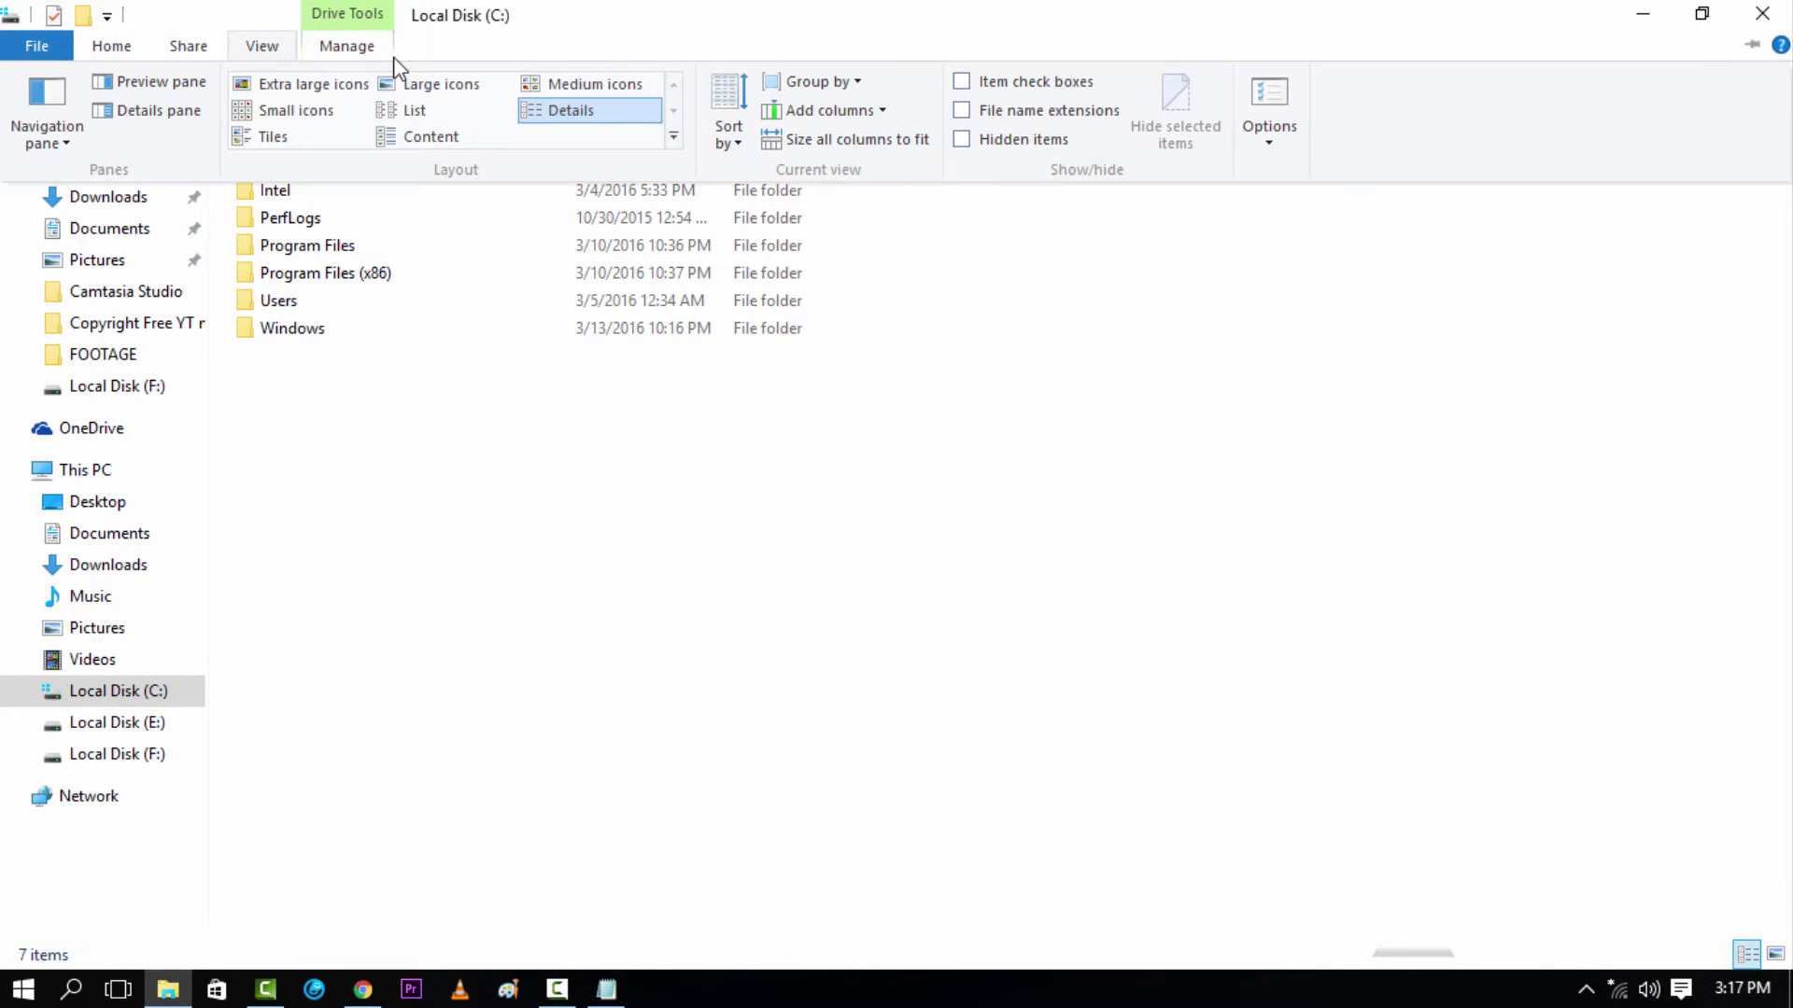
click(963, 141)
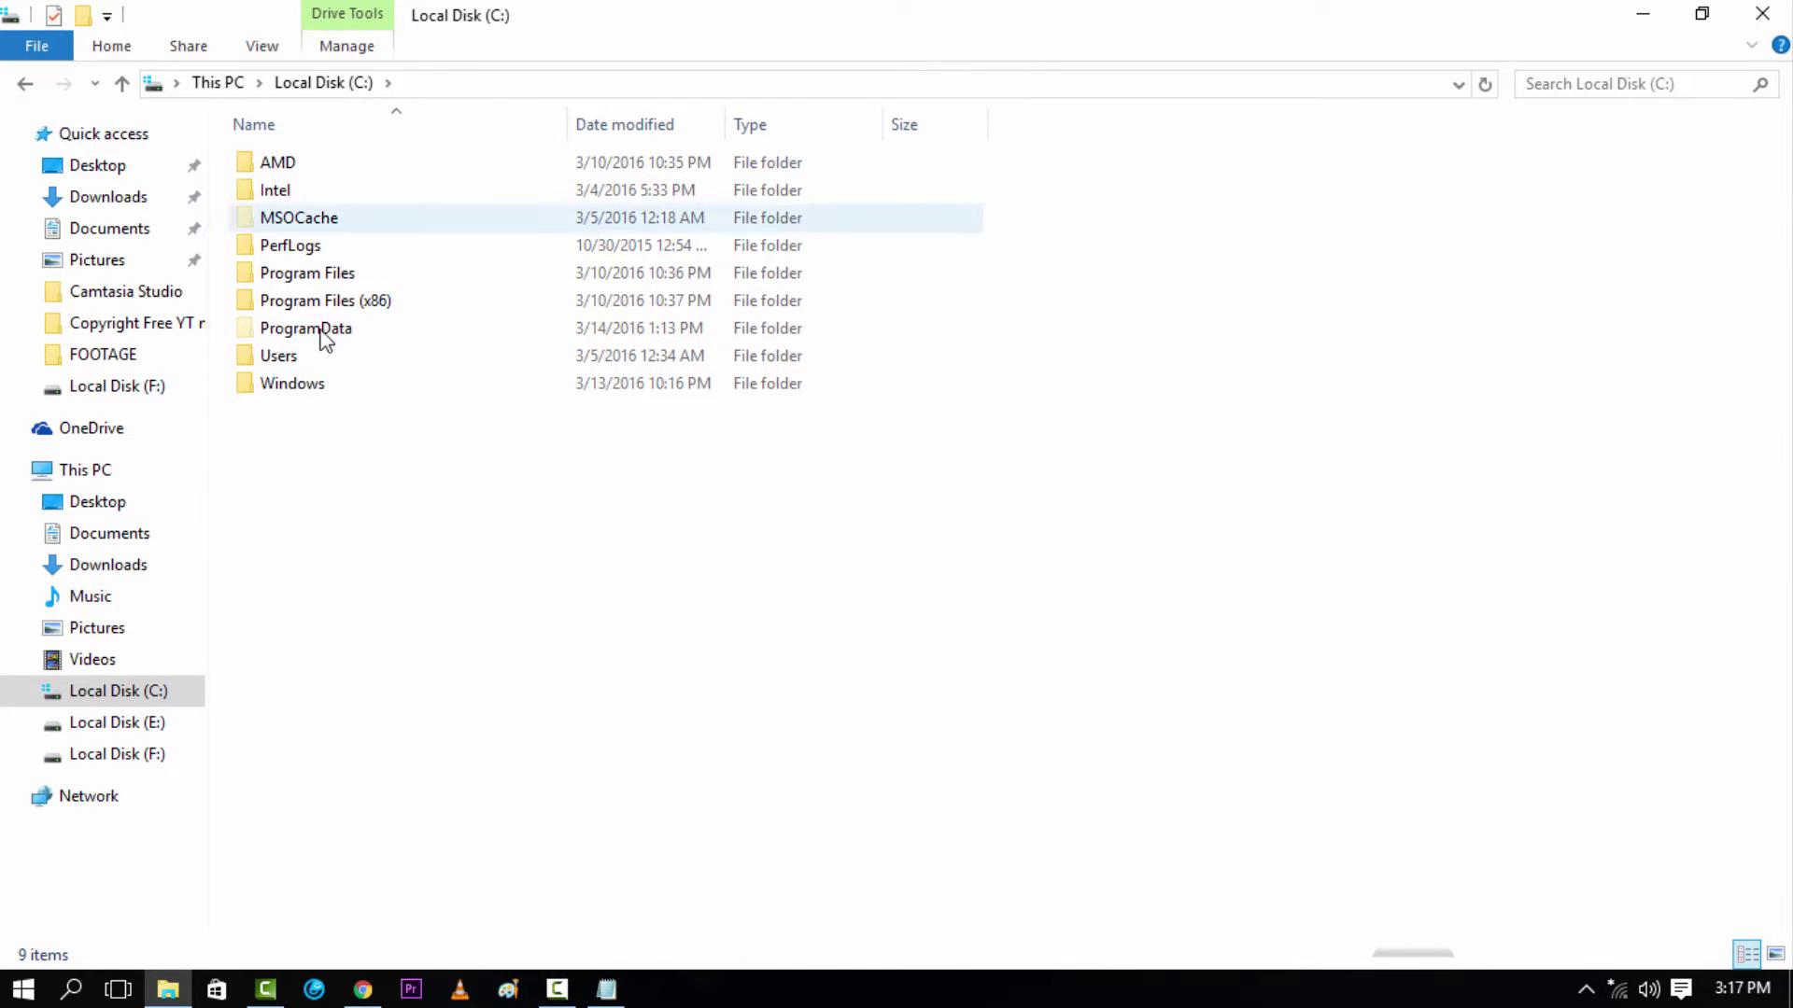
Step: Navigate Users > profile > AppData\Local\Google\Chrome\User Data\Default into the Extensions folder
double_click(290, 360)
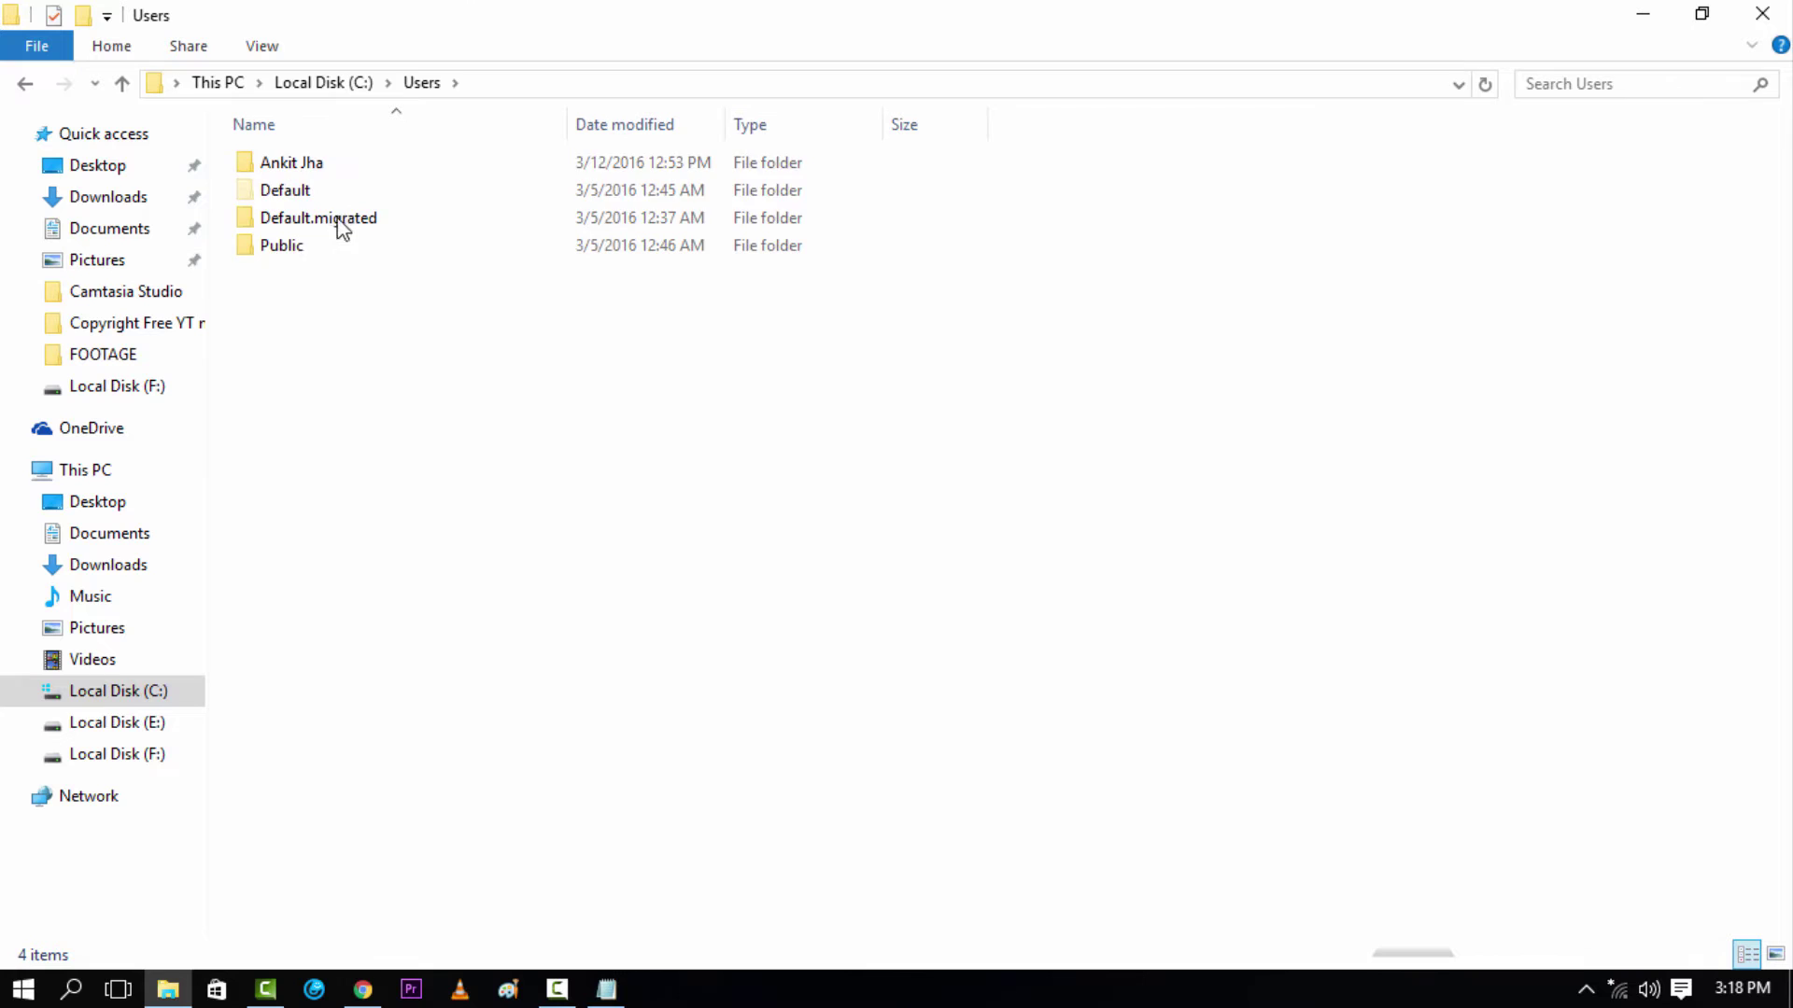
double_click(309, 164)
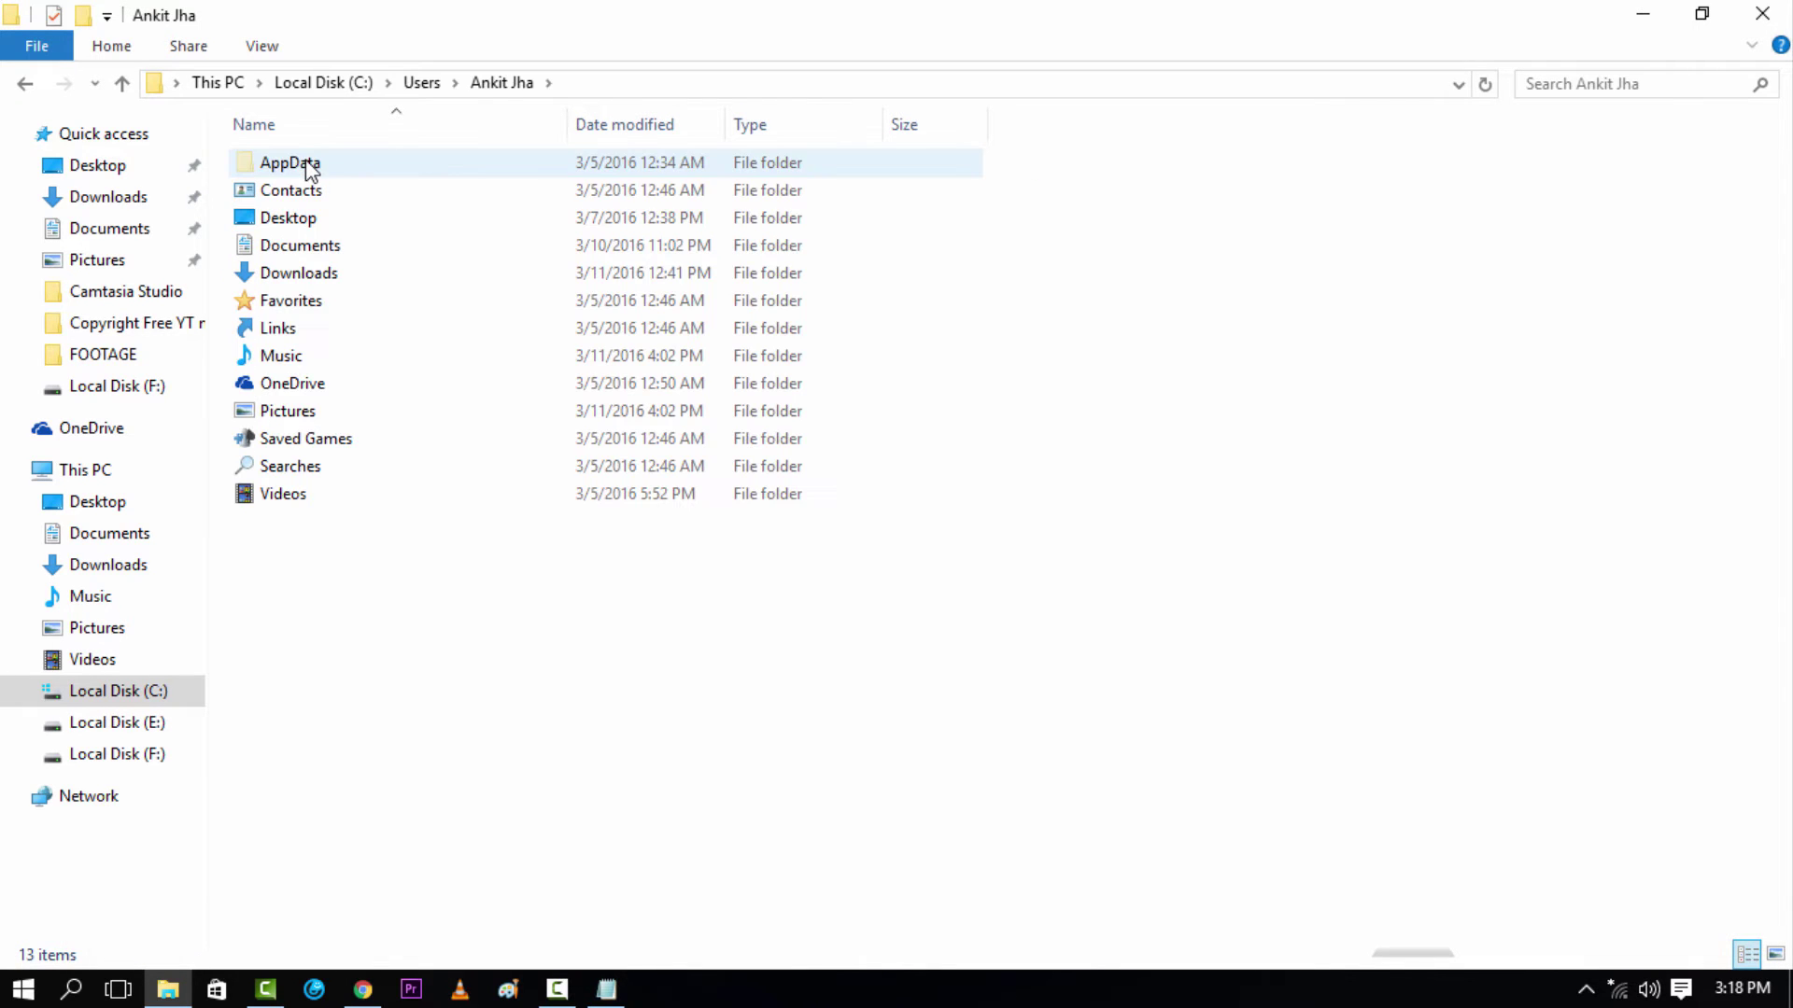
double_click(362, 166)
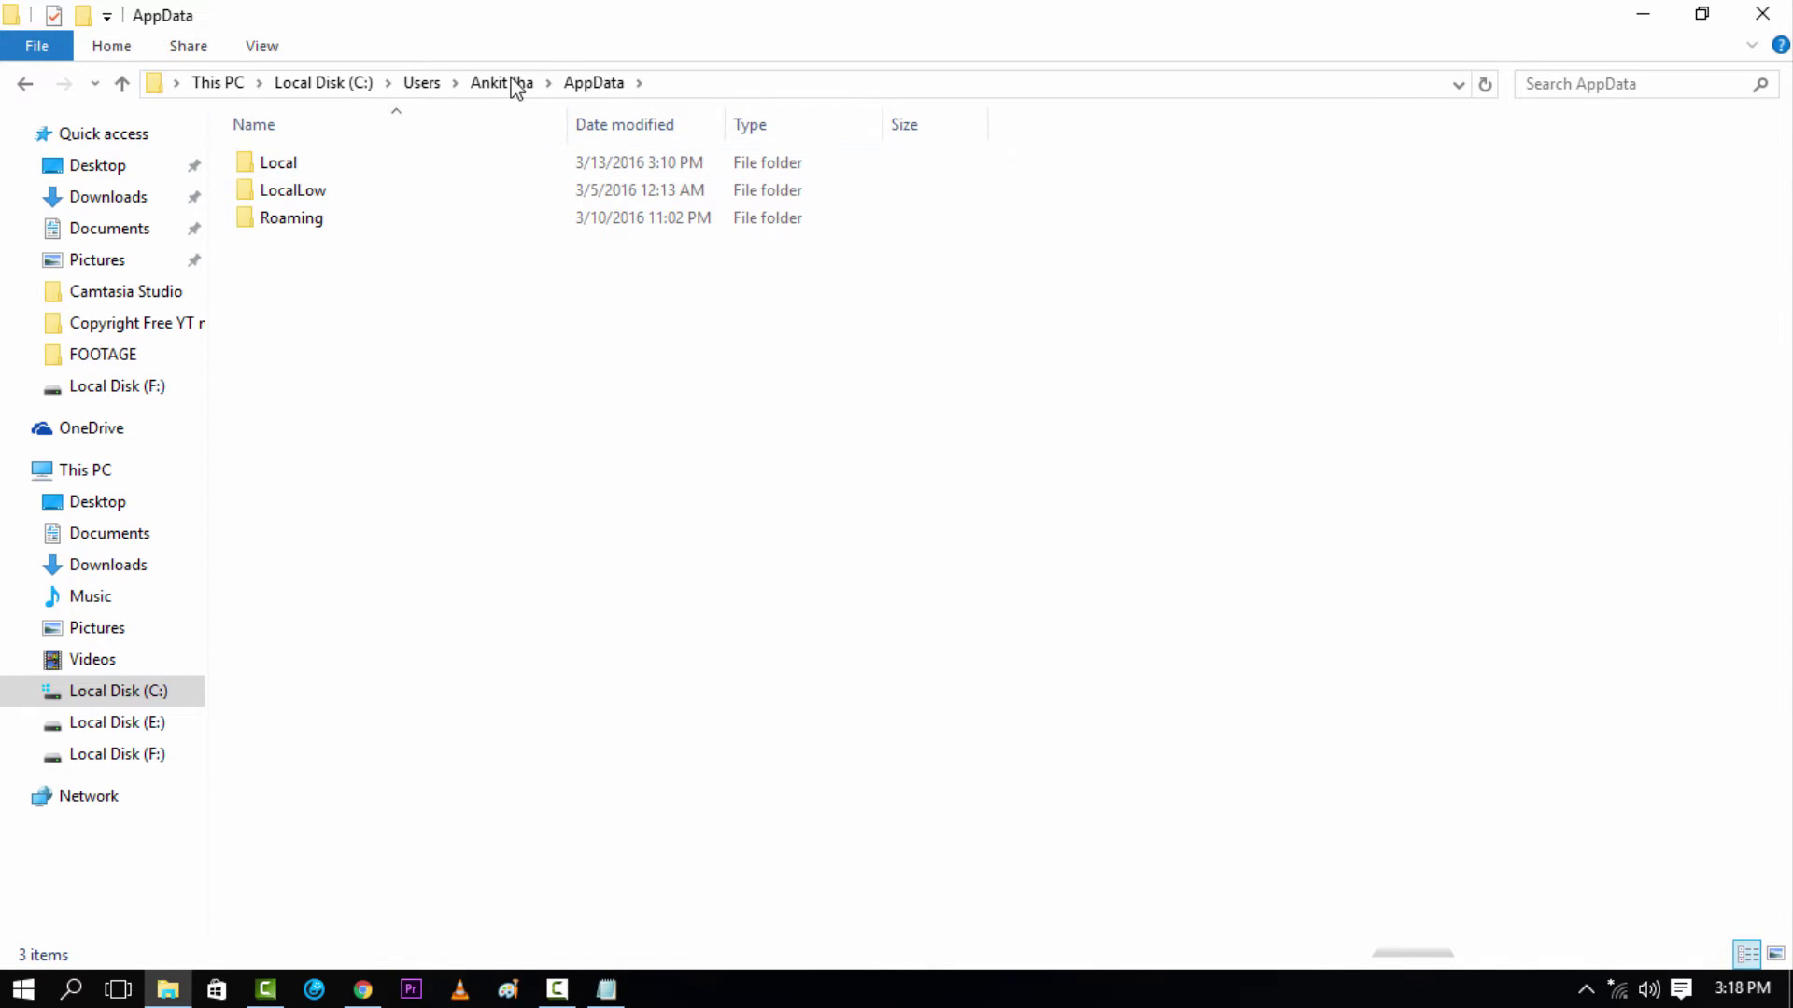
double_click(302, 166)
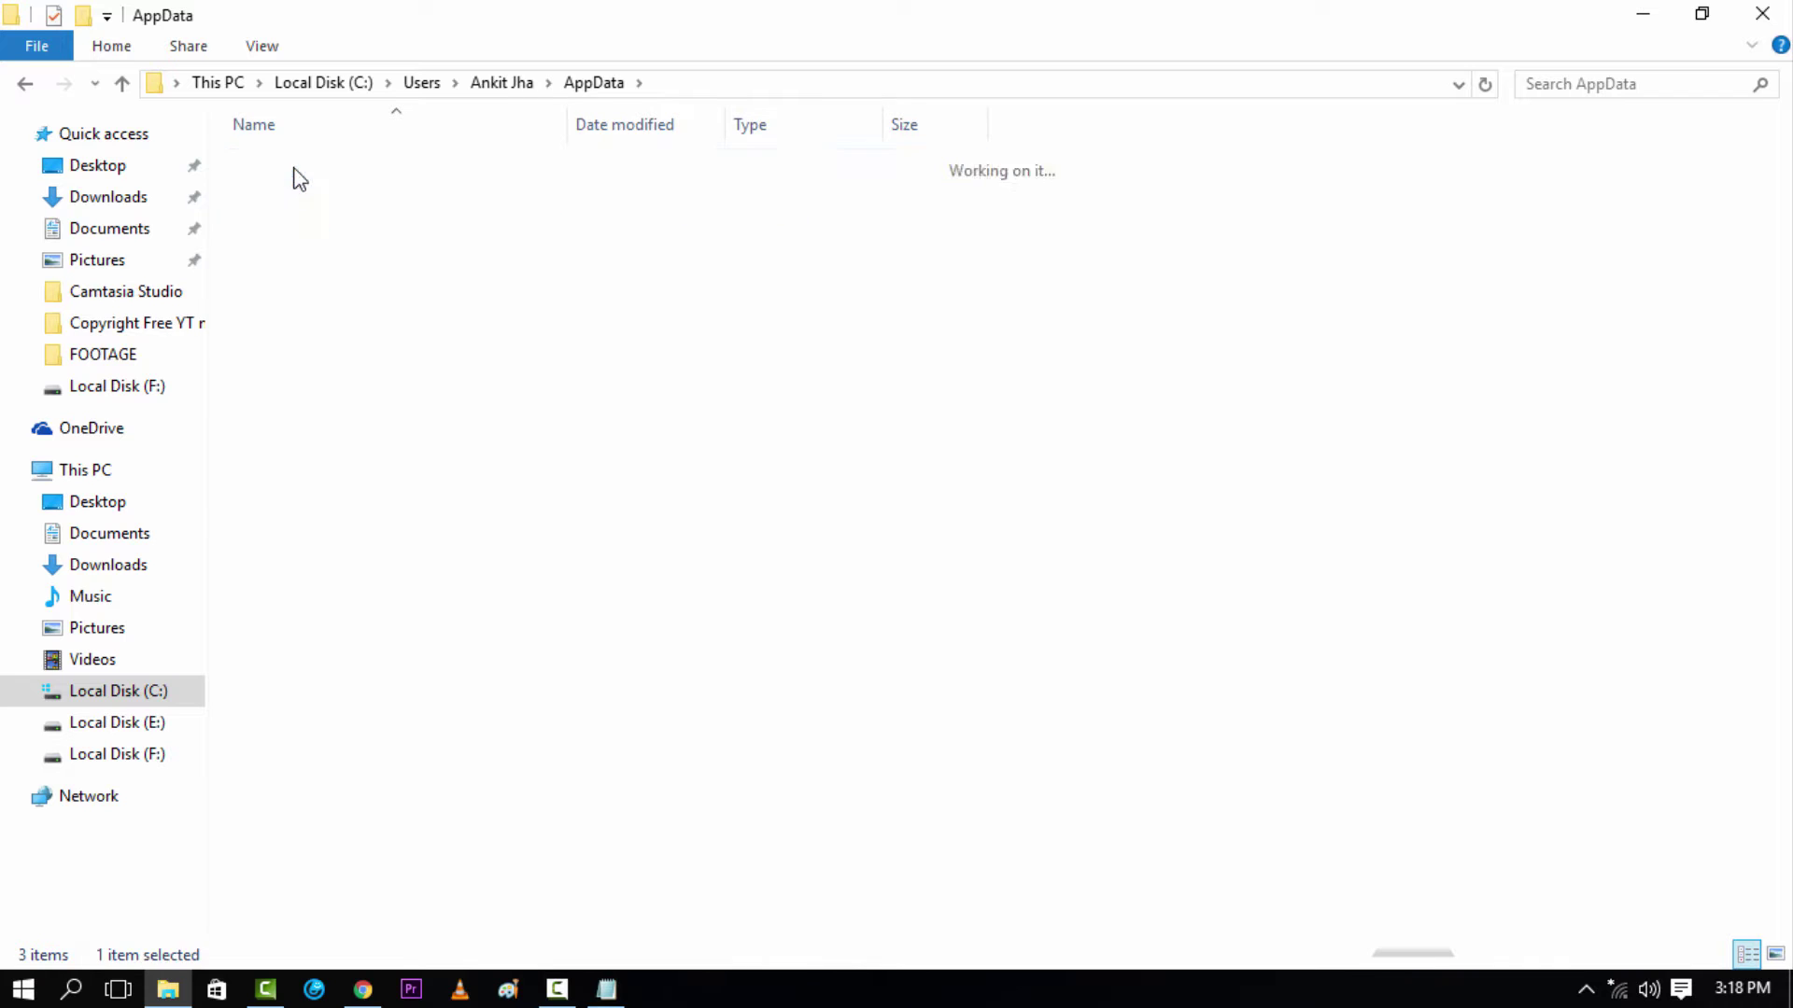
double_click(278, 318)
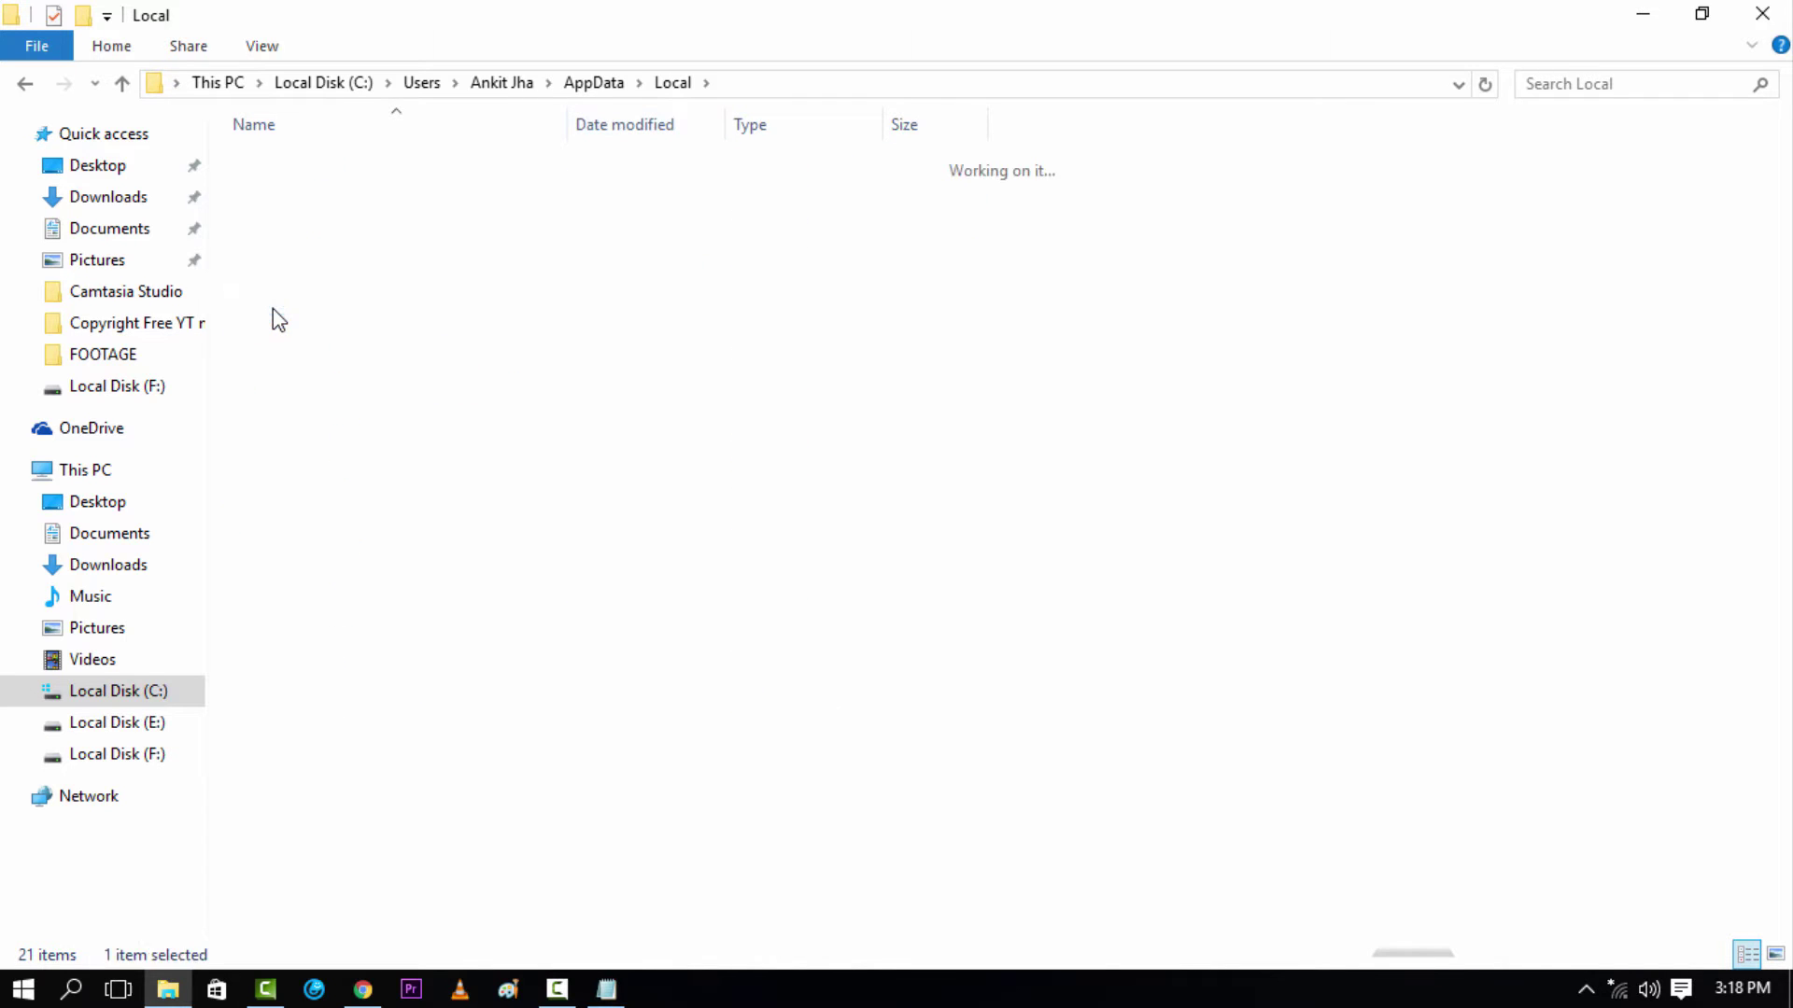
double_click(321, 165)
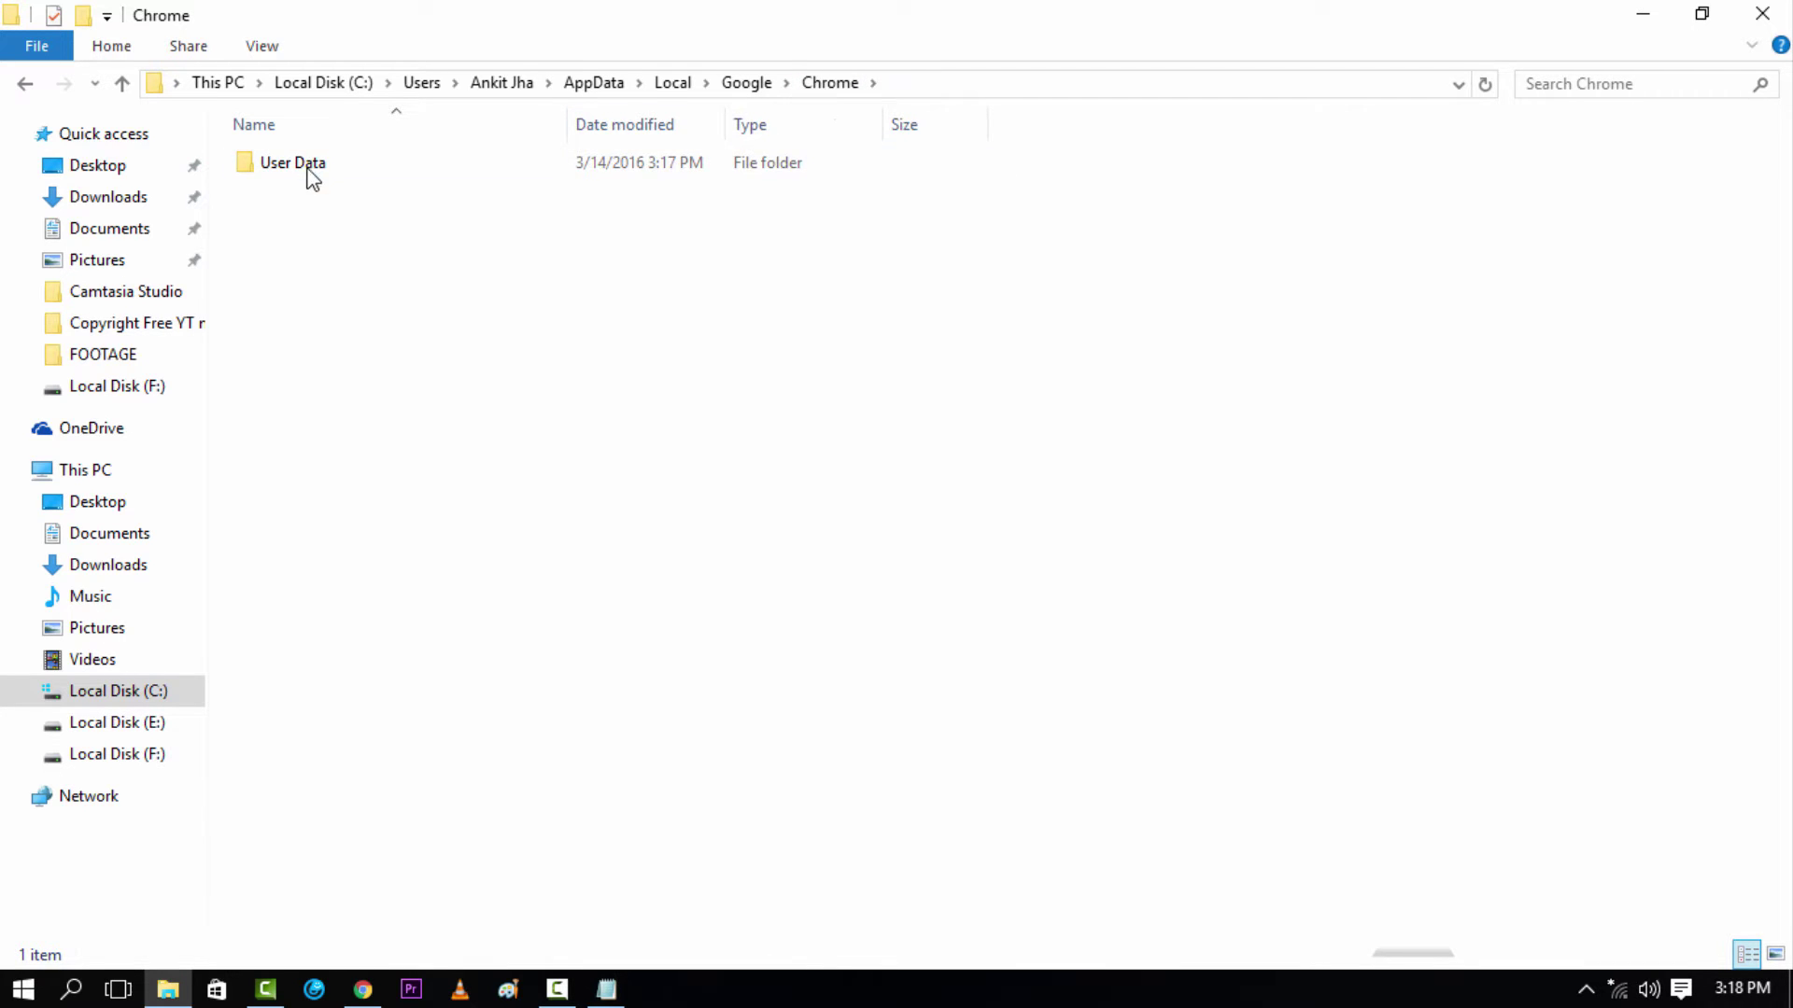
double_click(312, 177)
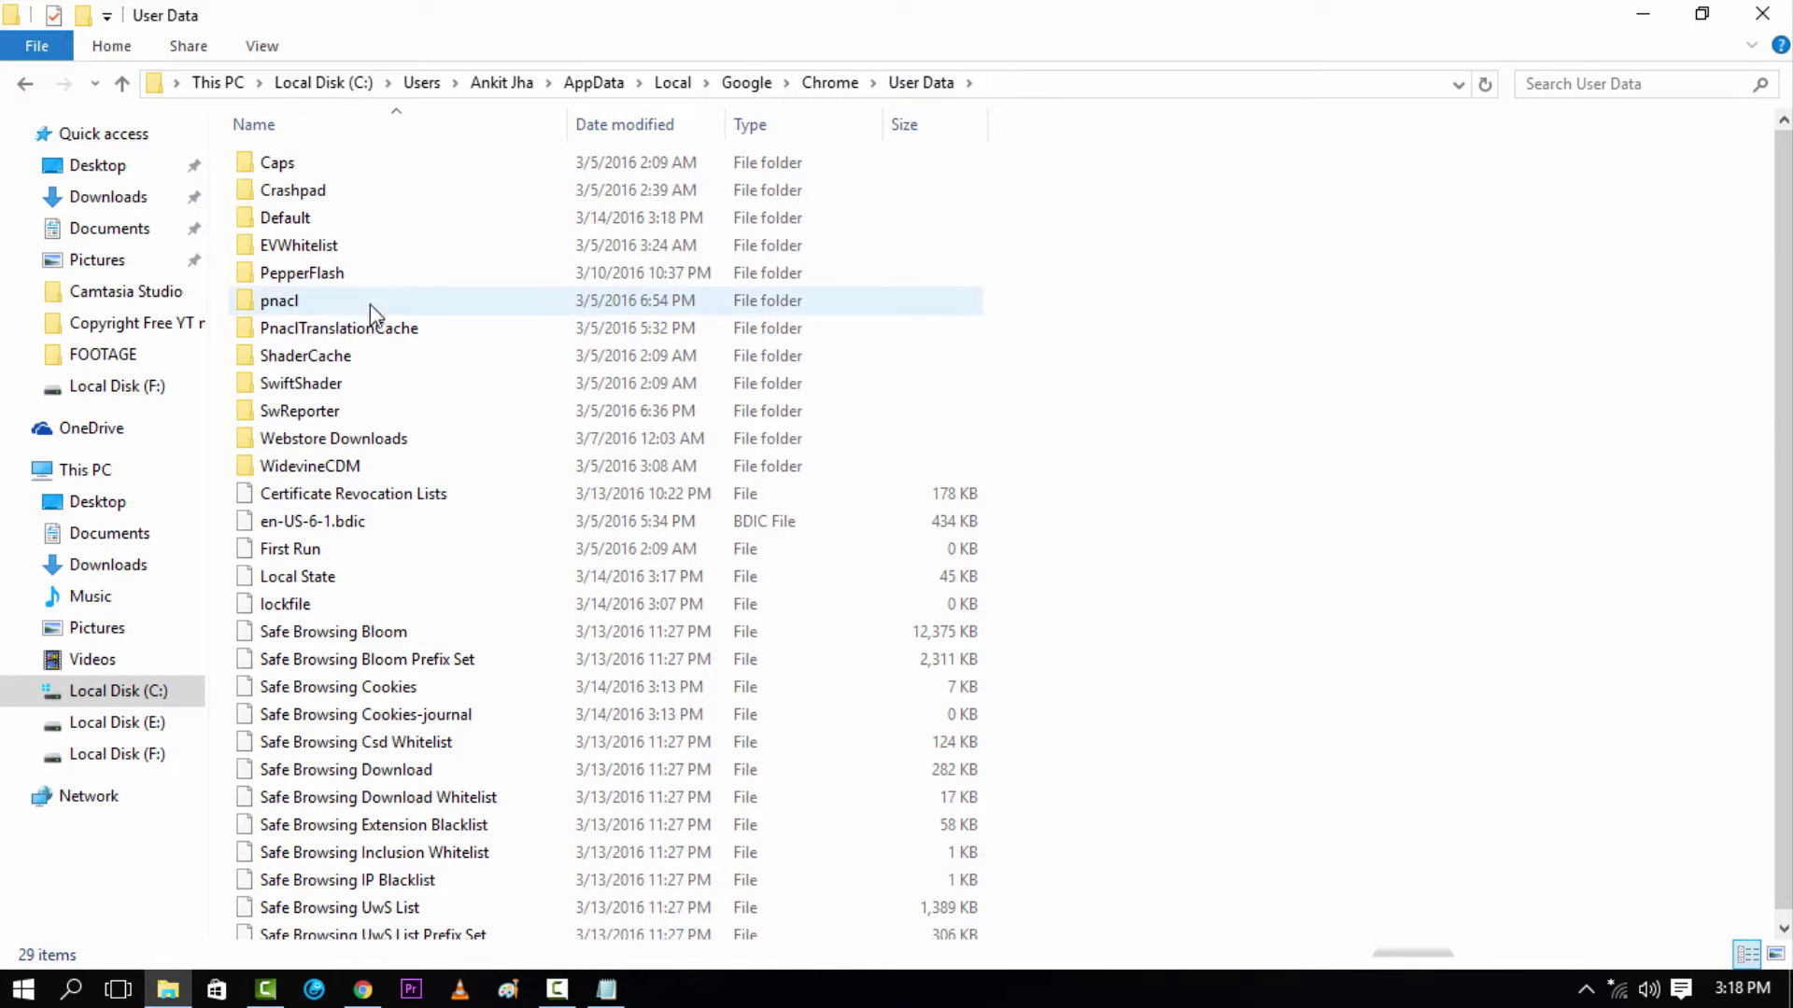
double_click(288, 225)
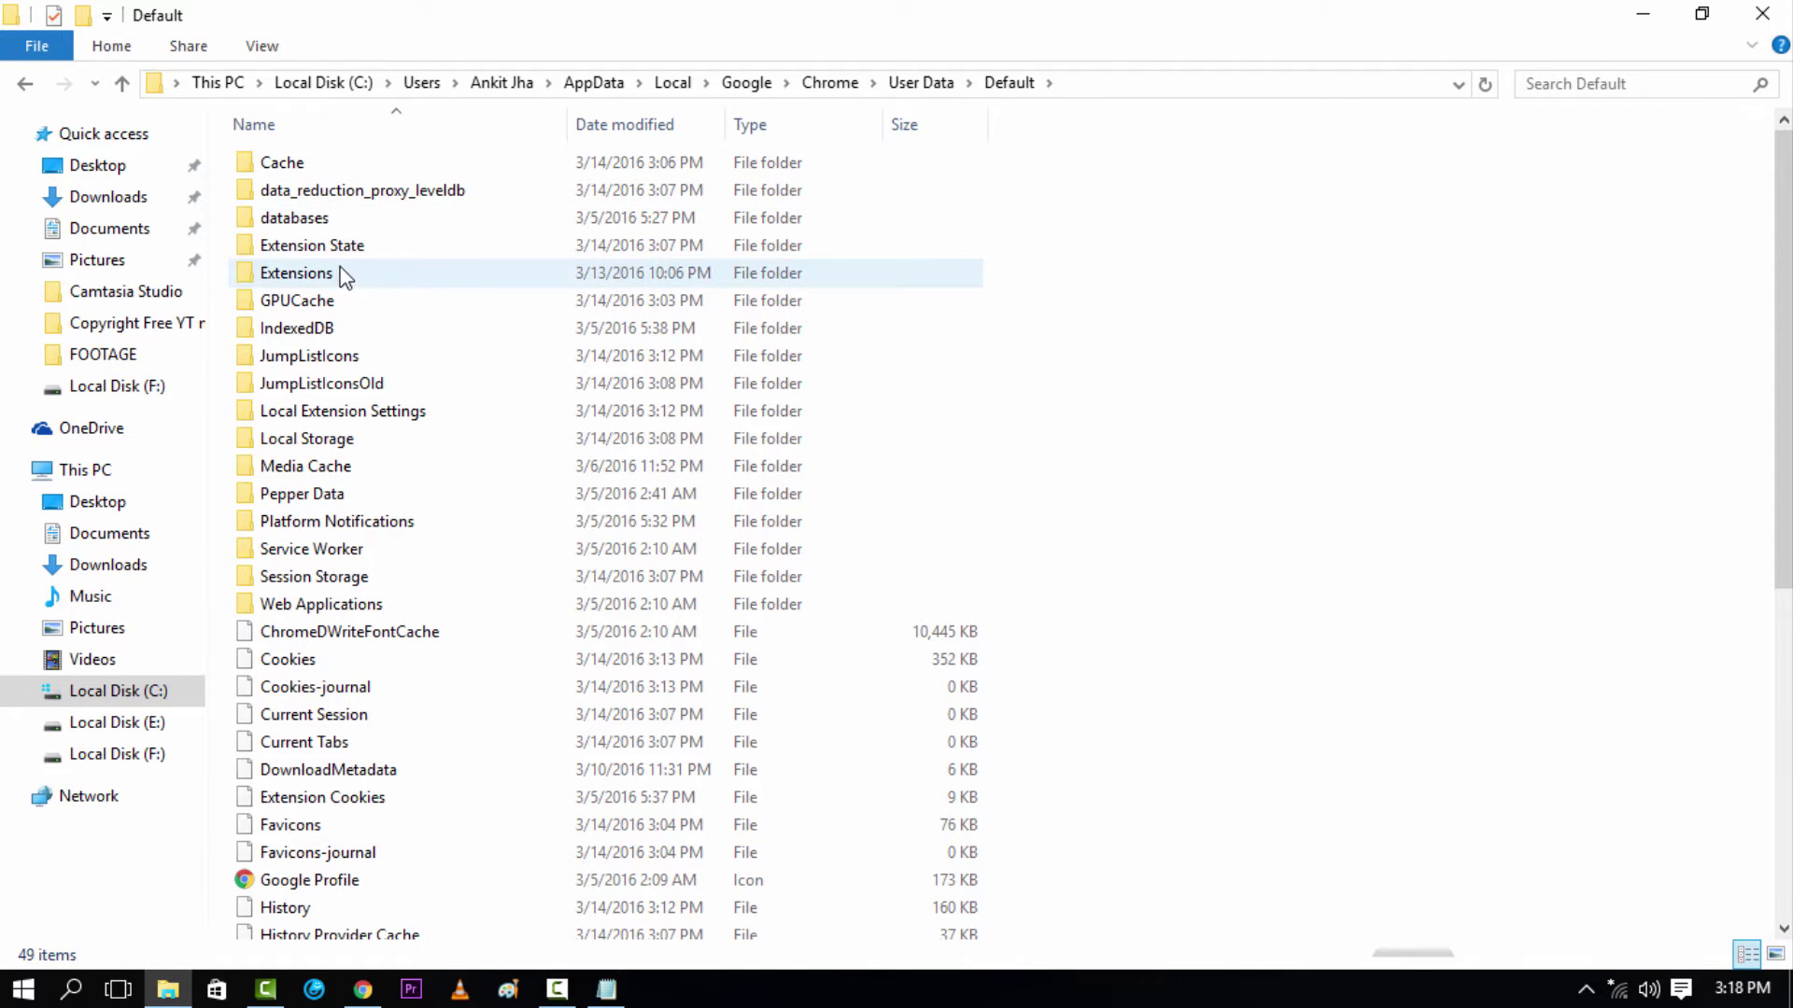
double_click(343, 275)
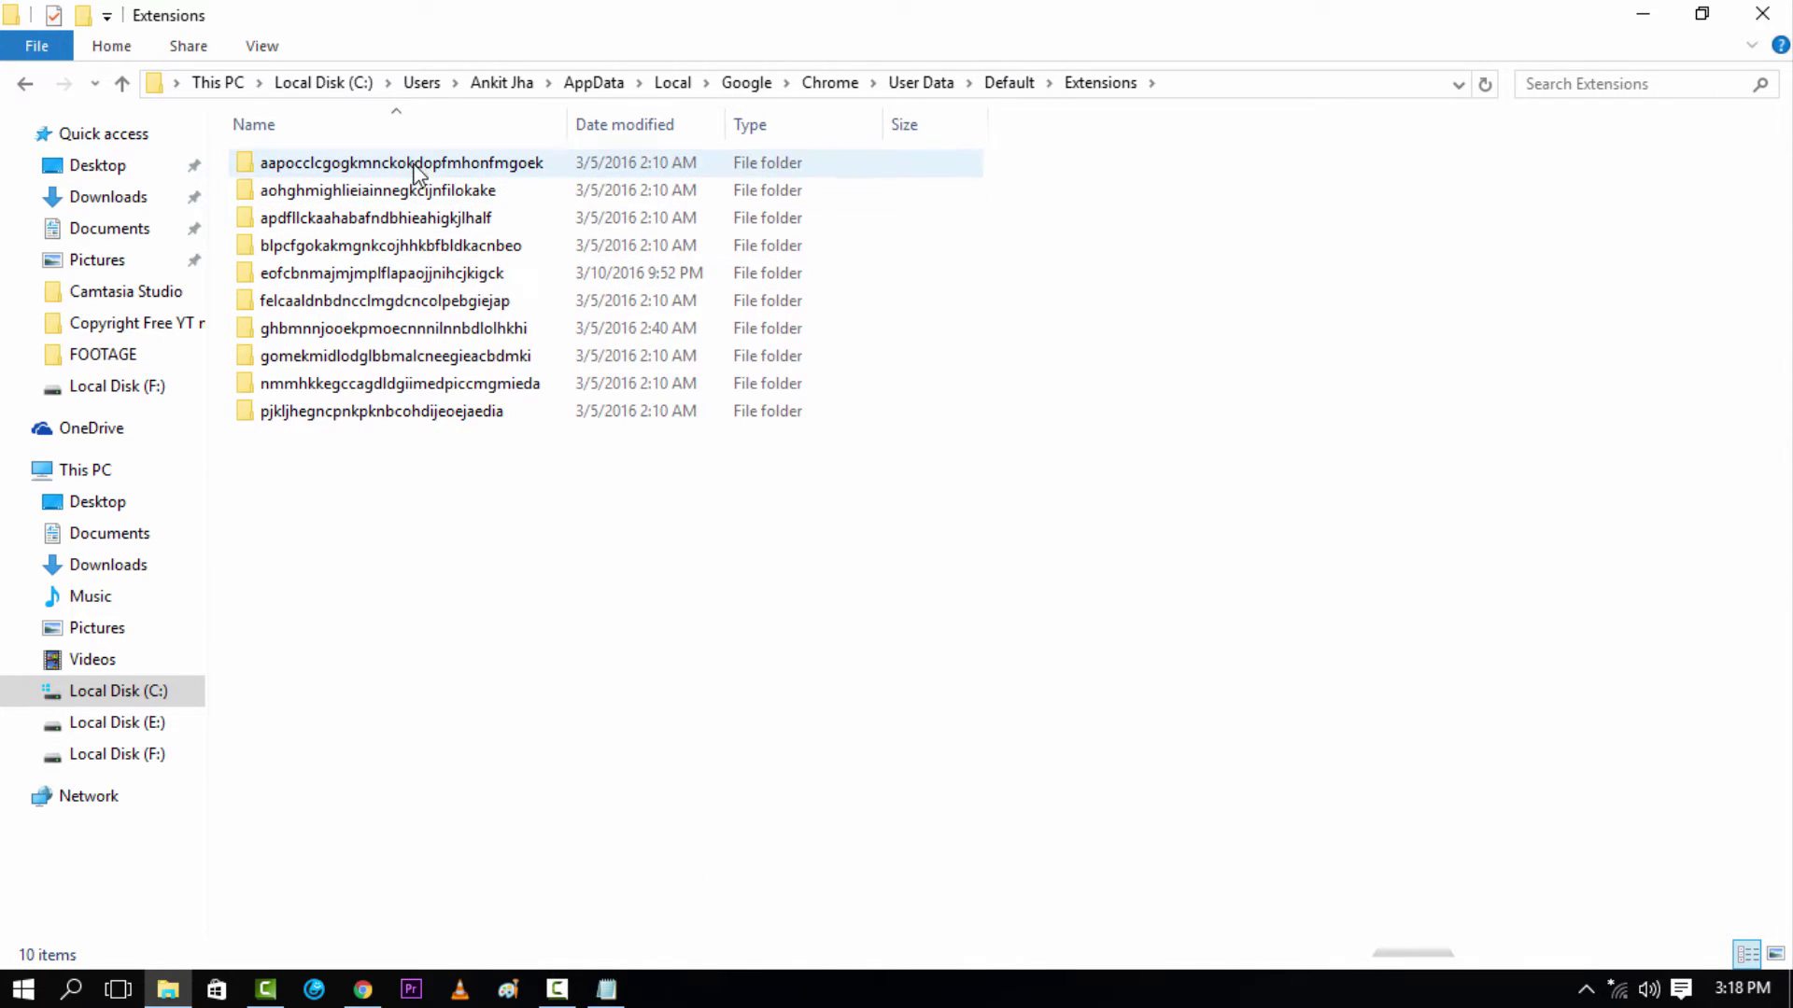
Step: Place the Notepad note beside File Explorer to match the saved extension ID
click(606, 989)
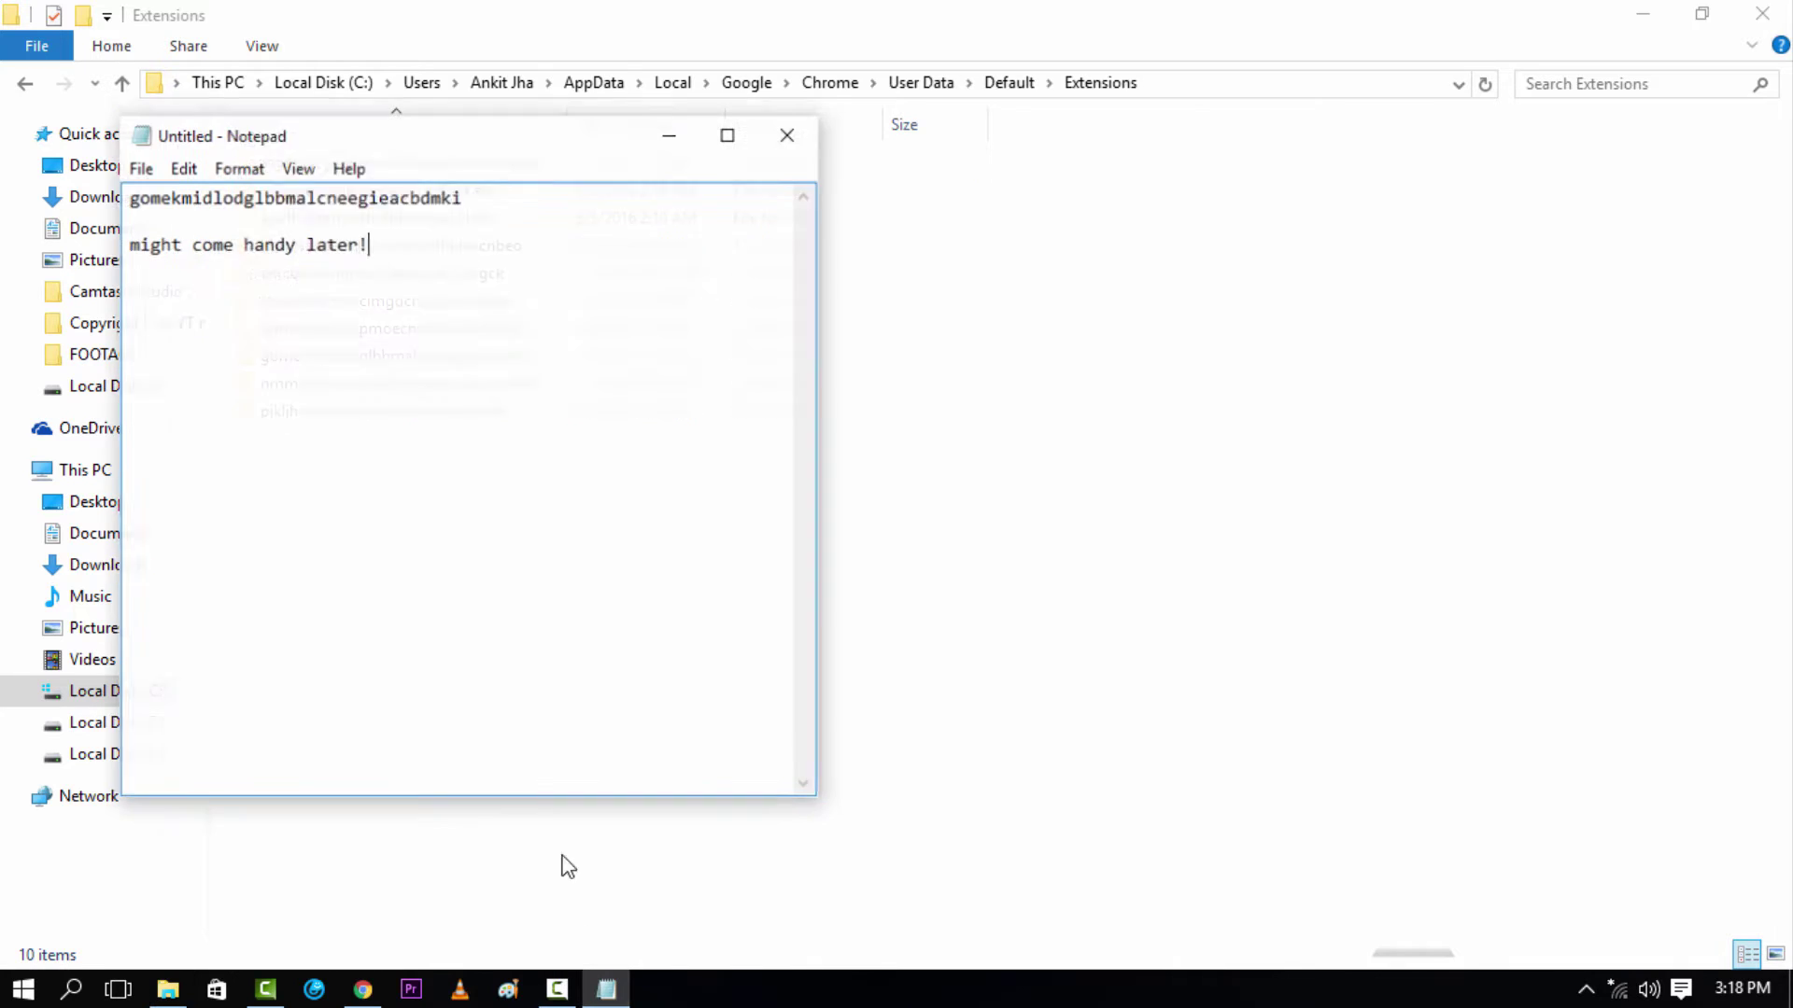
drag(471, 126, 1207, 207)
click(858, 222)
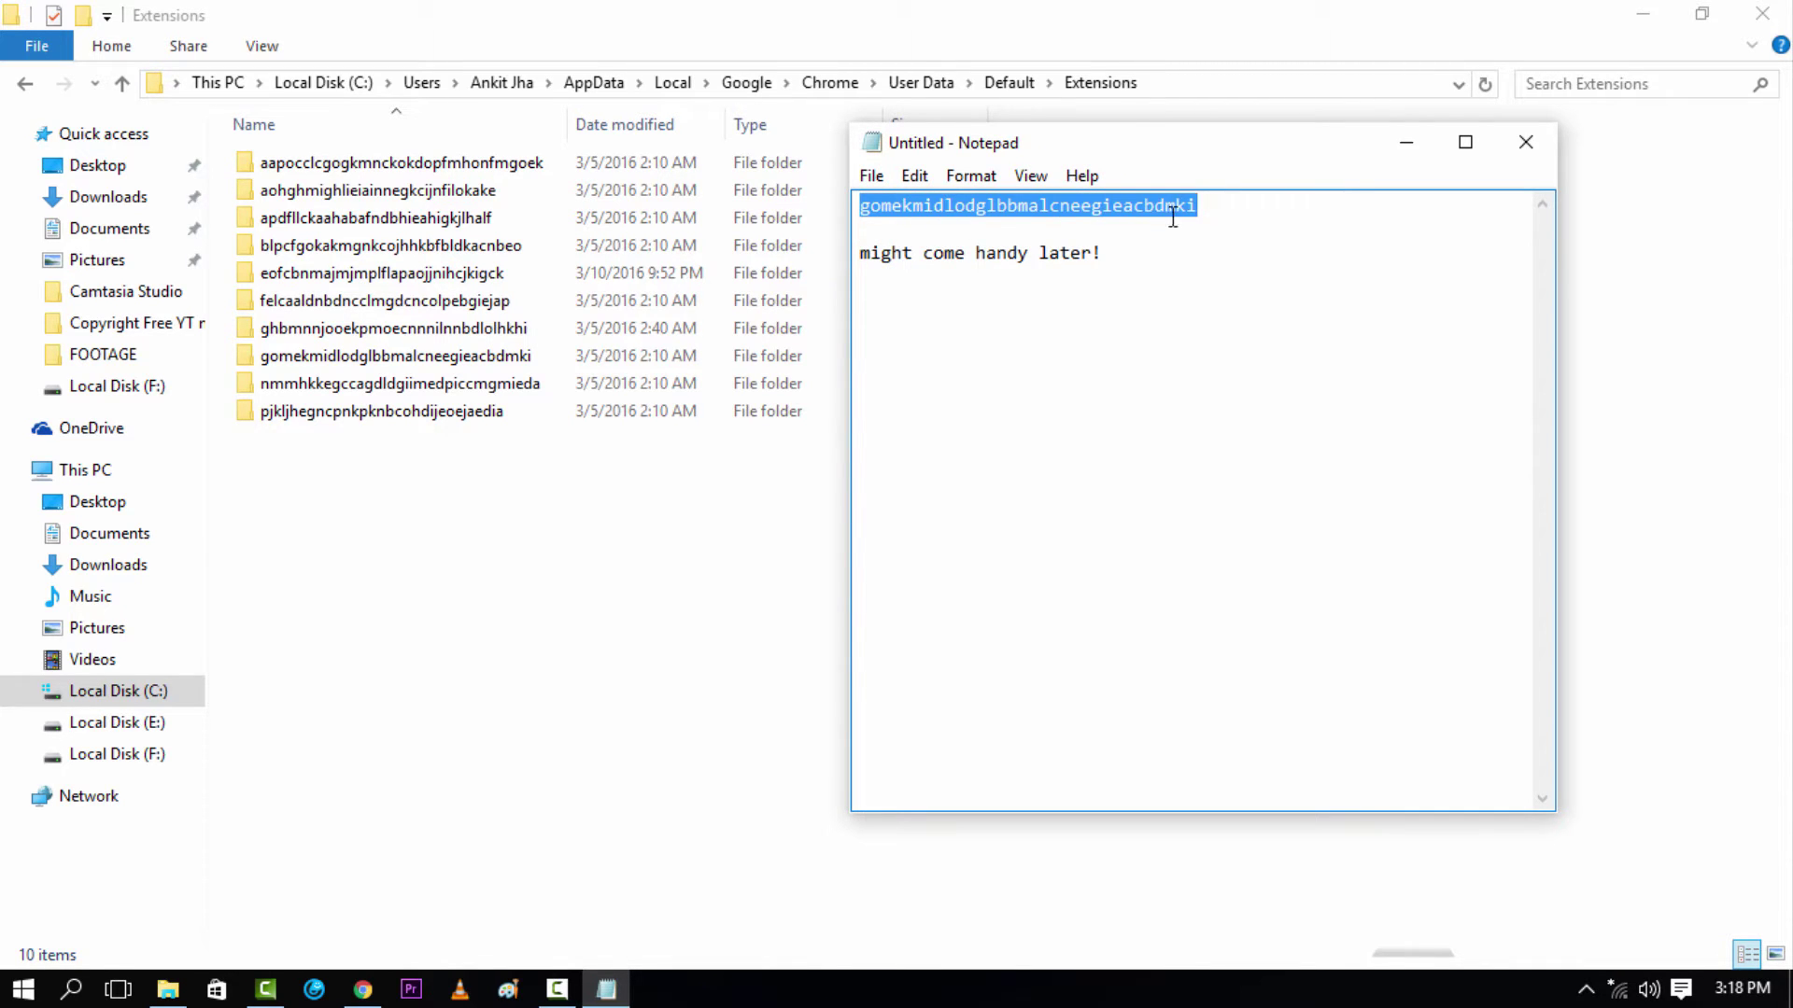
click(1267, 207)
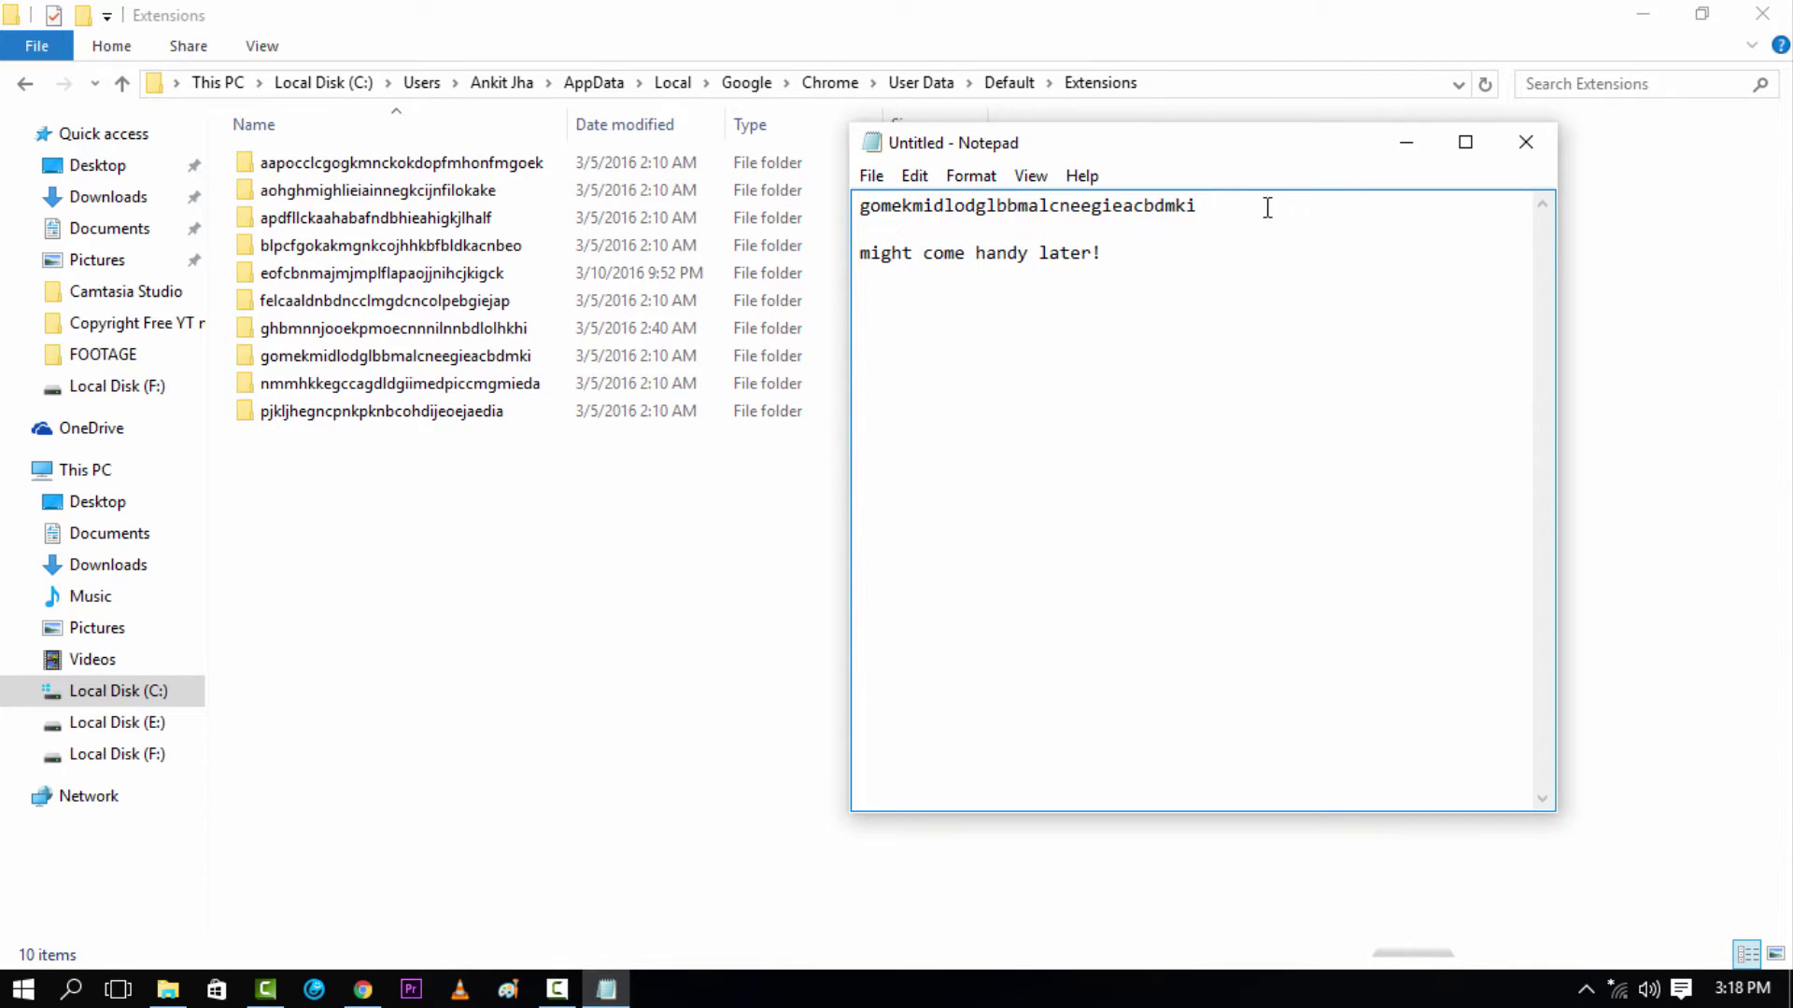
Step: Open the gomekmidlodglbbmalcneegieacbdmki extension's 11.1.0.221_0 folder and select manifest.json
double_click(323, 360)
double_click(300, 164)
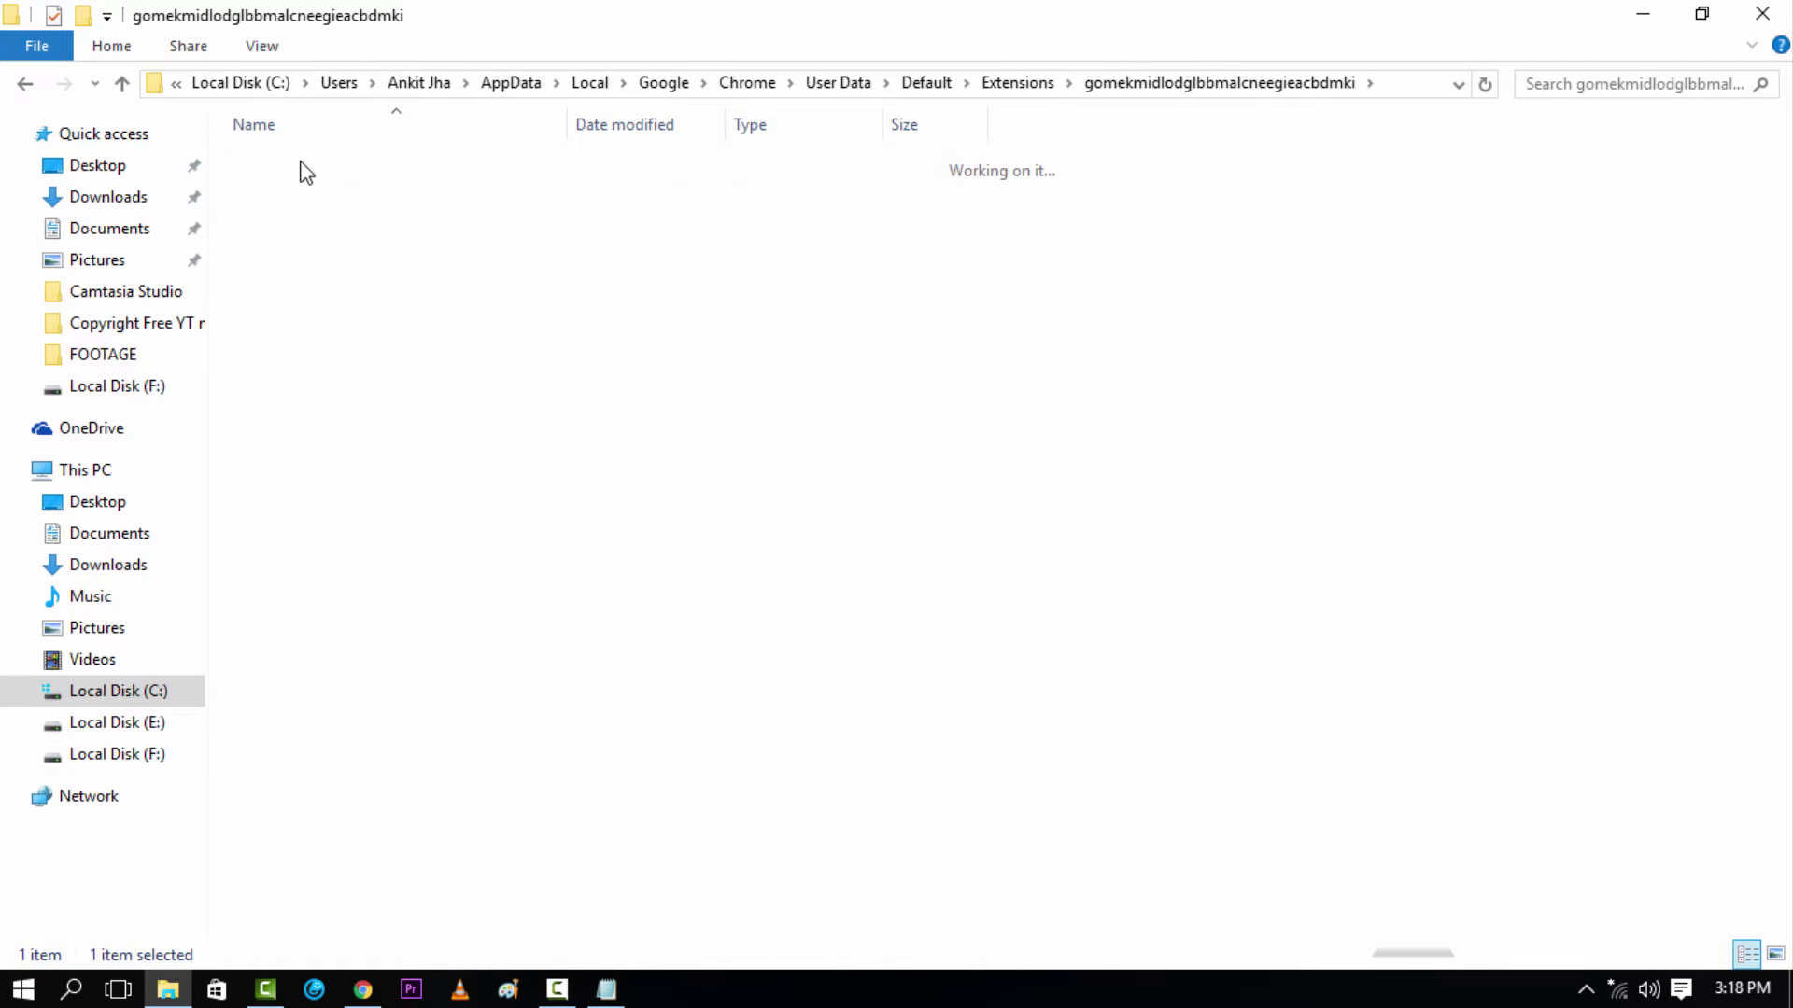
click(294, 281)
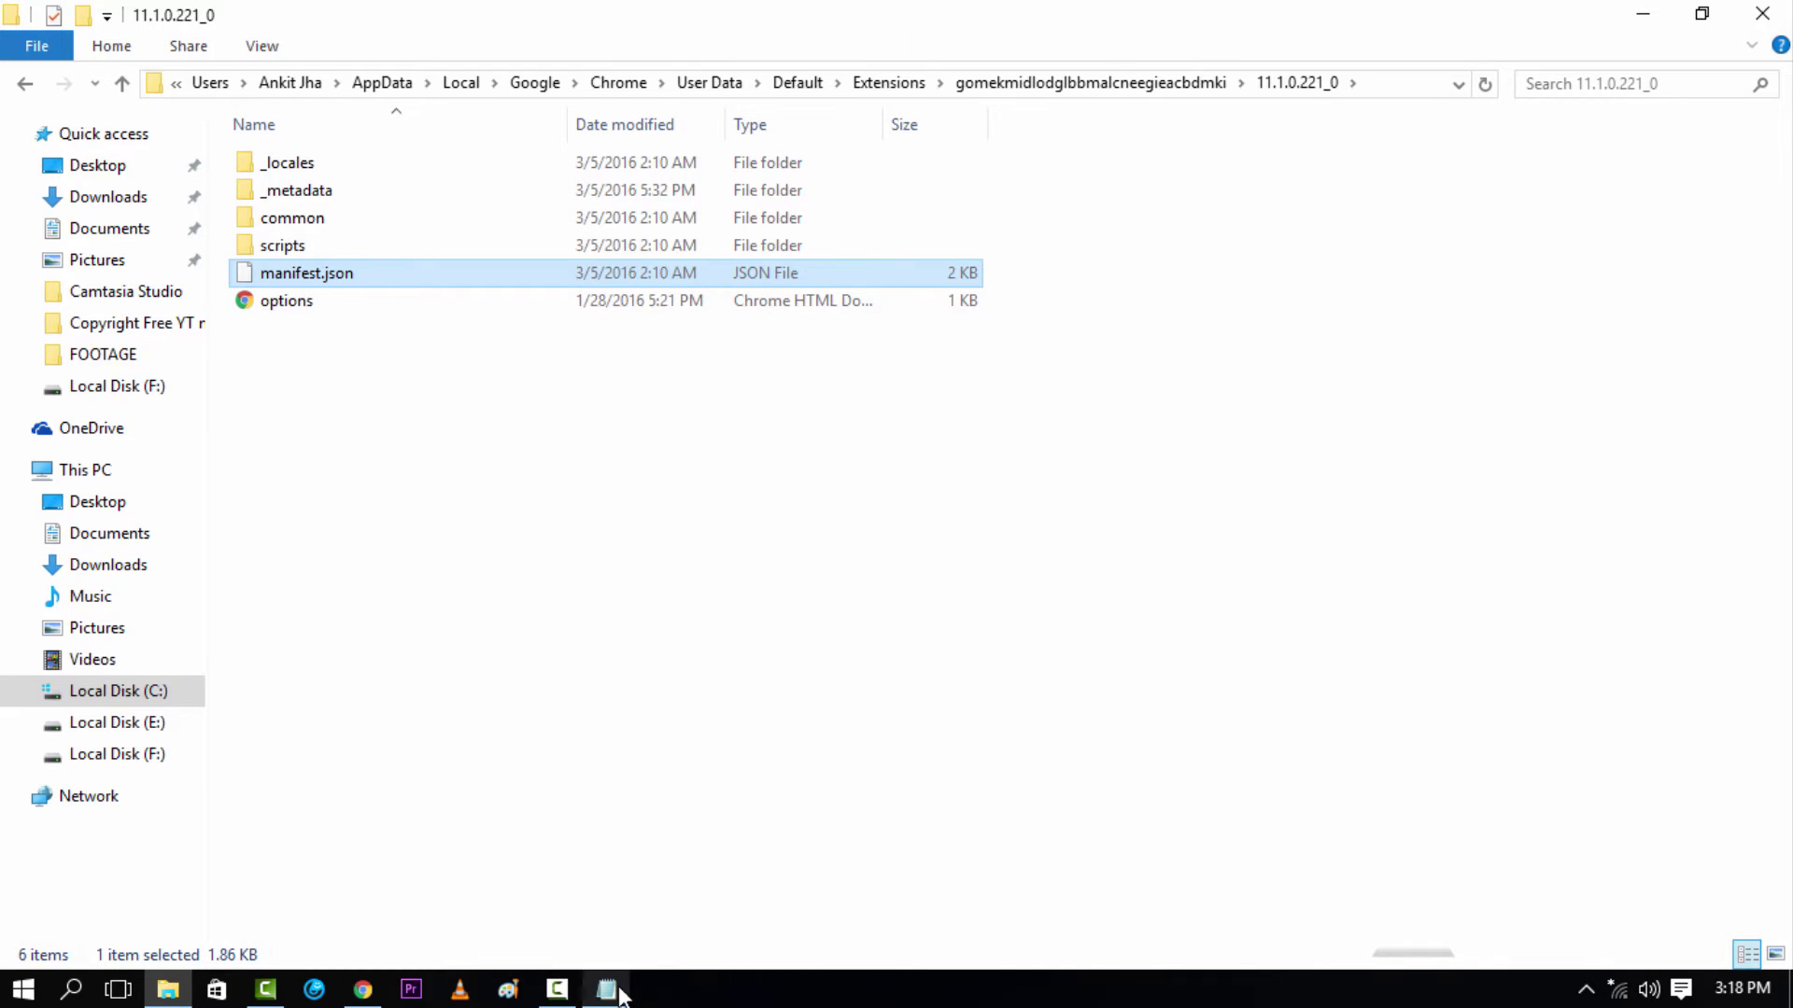
click(606, 988)
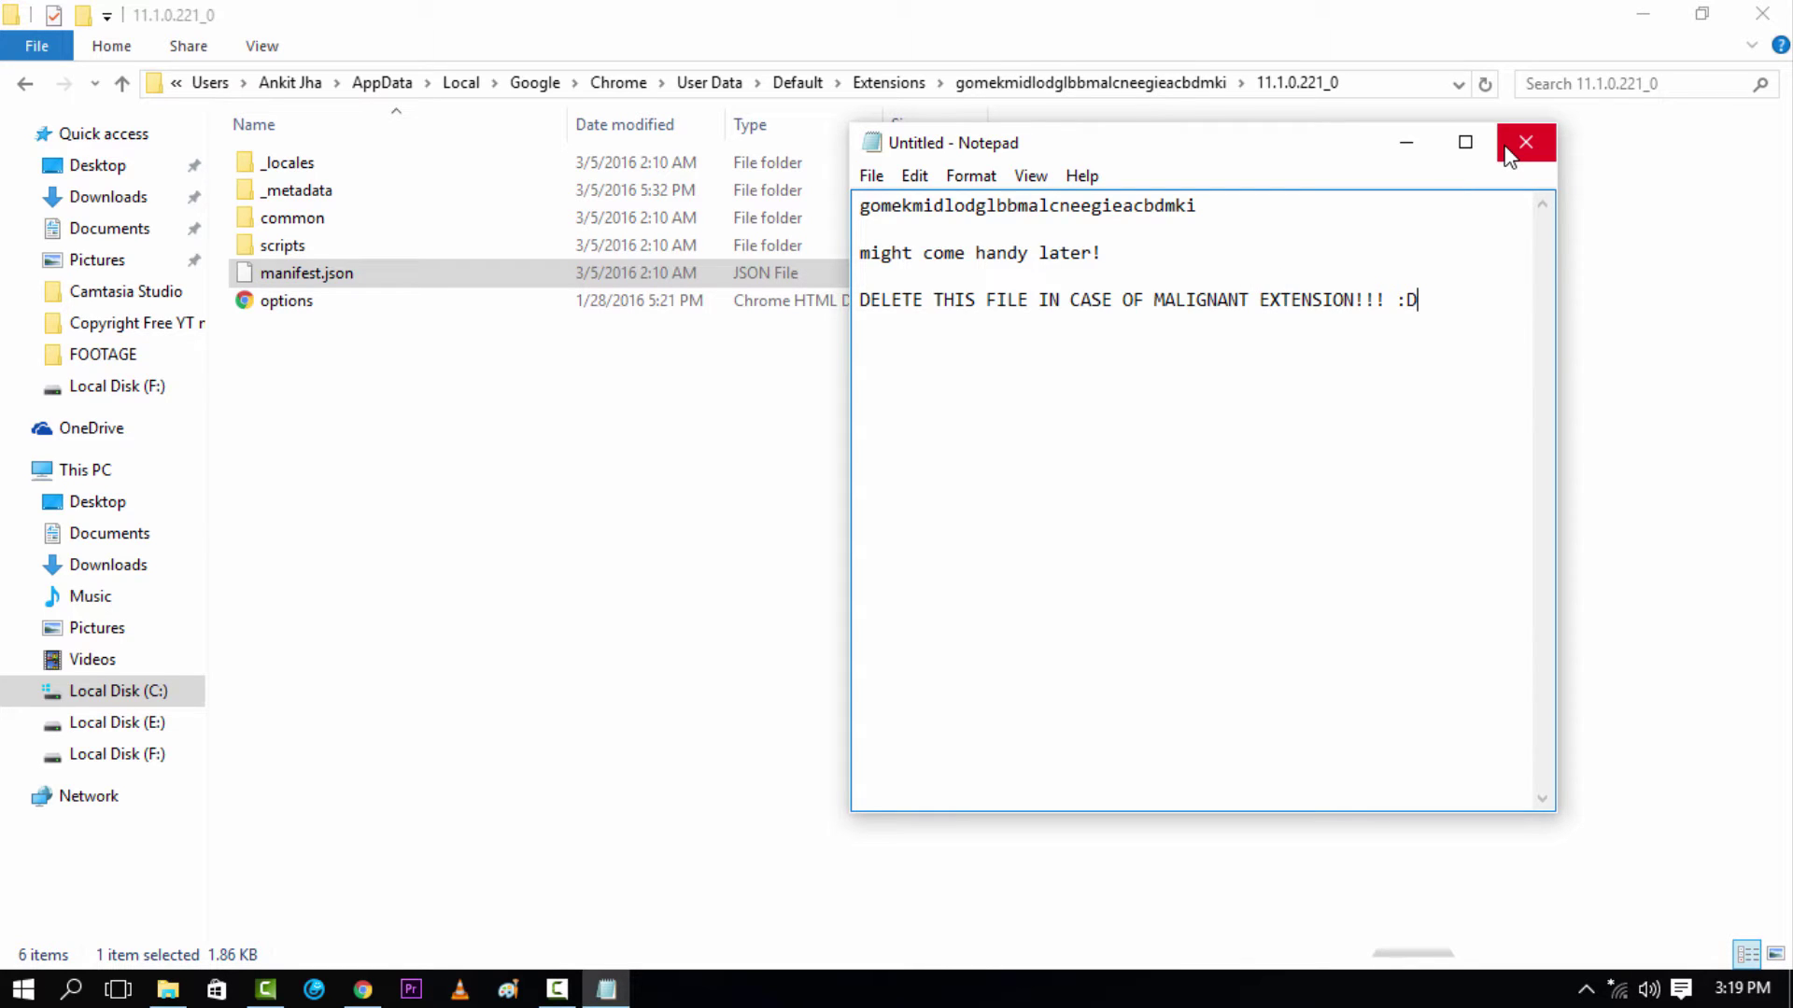
Step: Close Notepad, replace the old tab with a new one, and open Chrome's Extensions page
click(1508, 156)
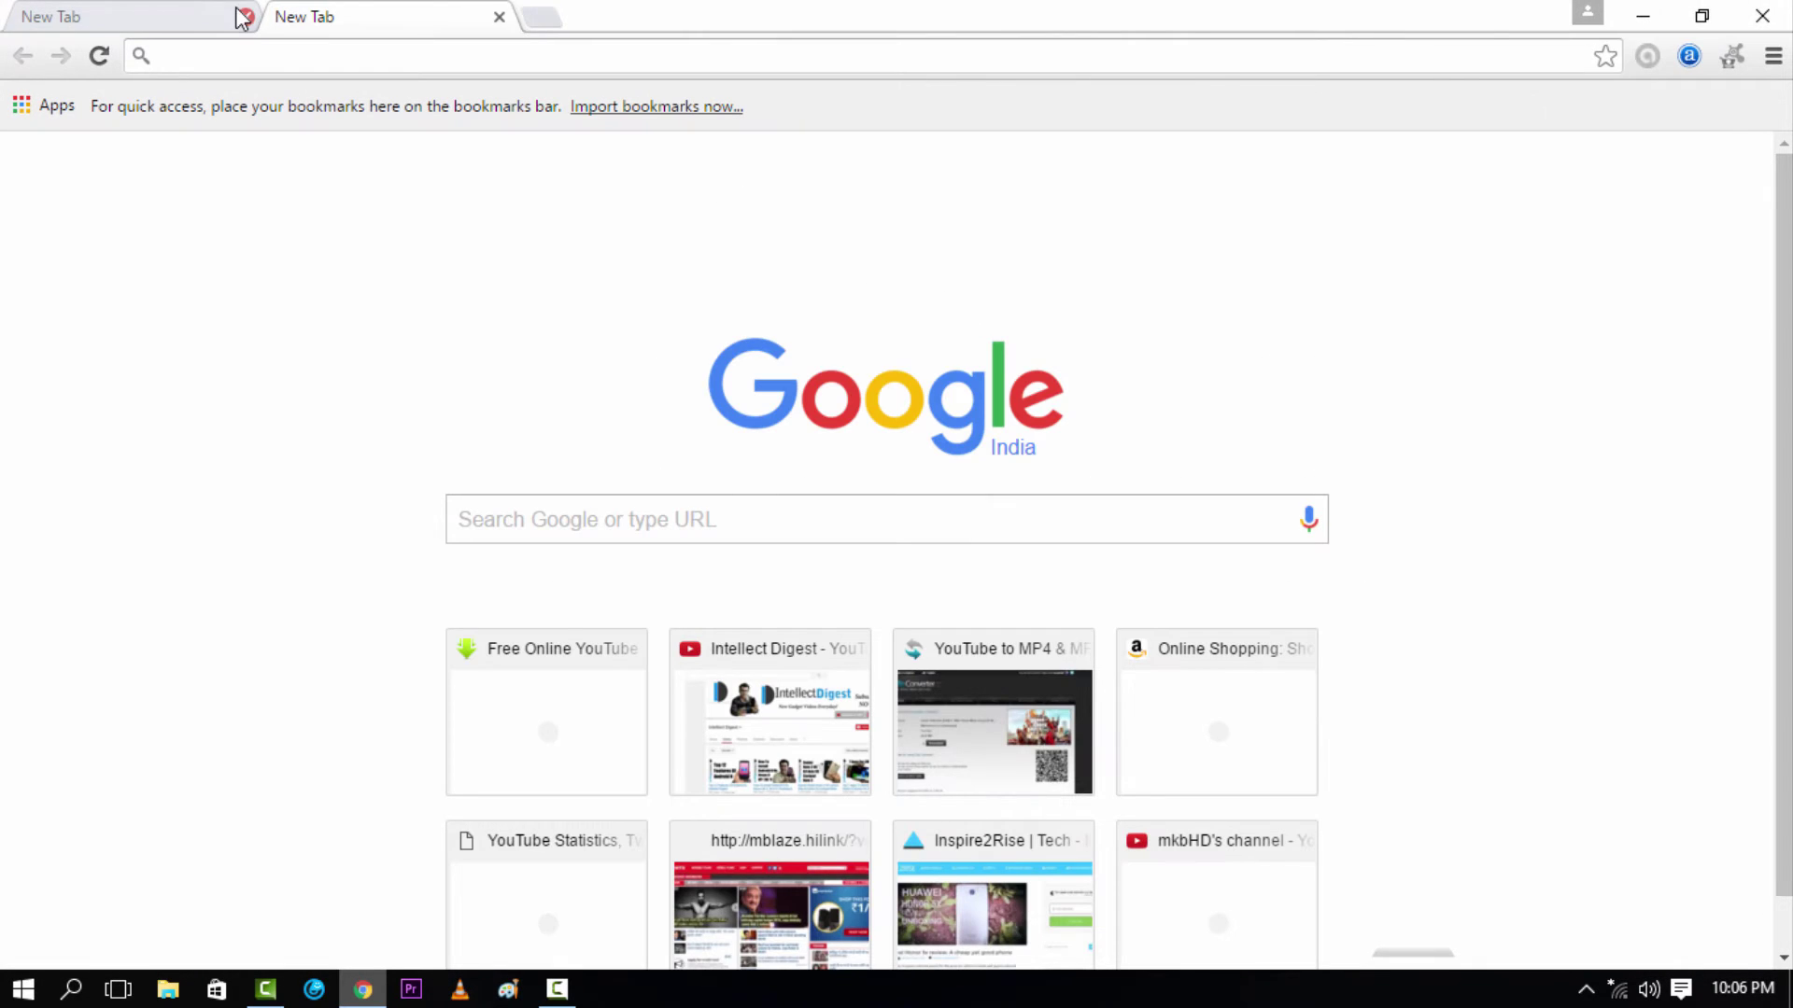
click(242, 17)
click(289, 17)
click(240, 16)
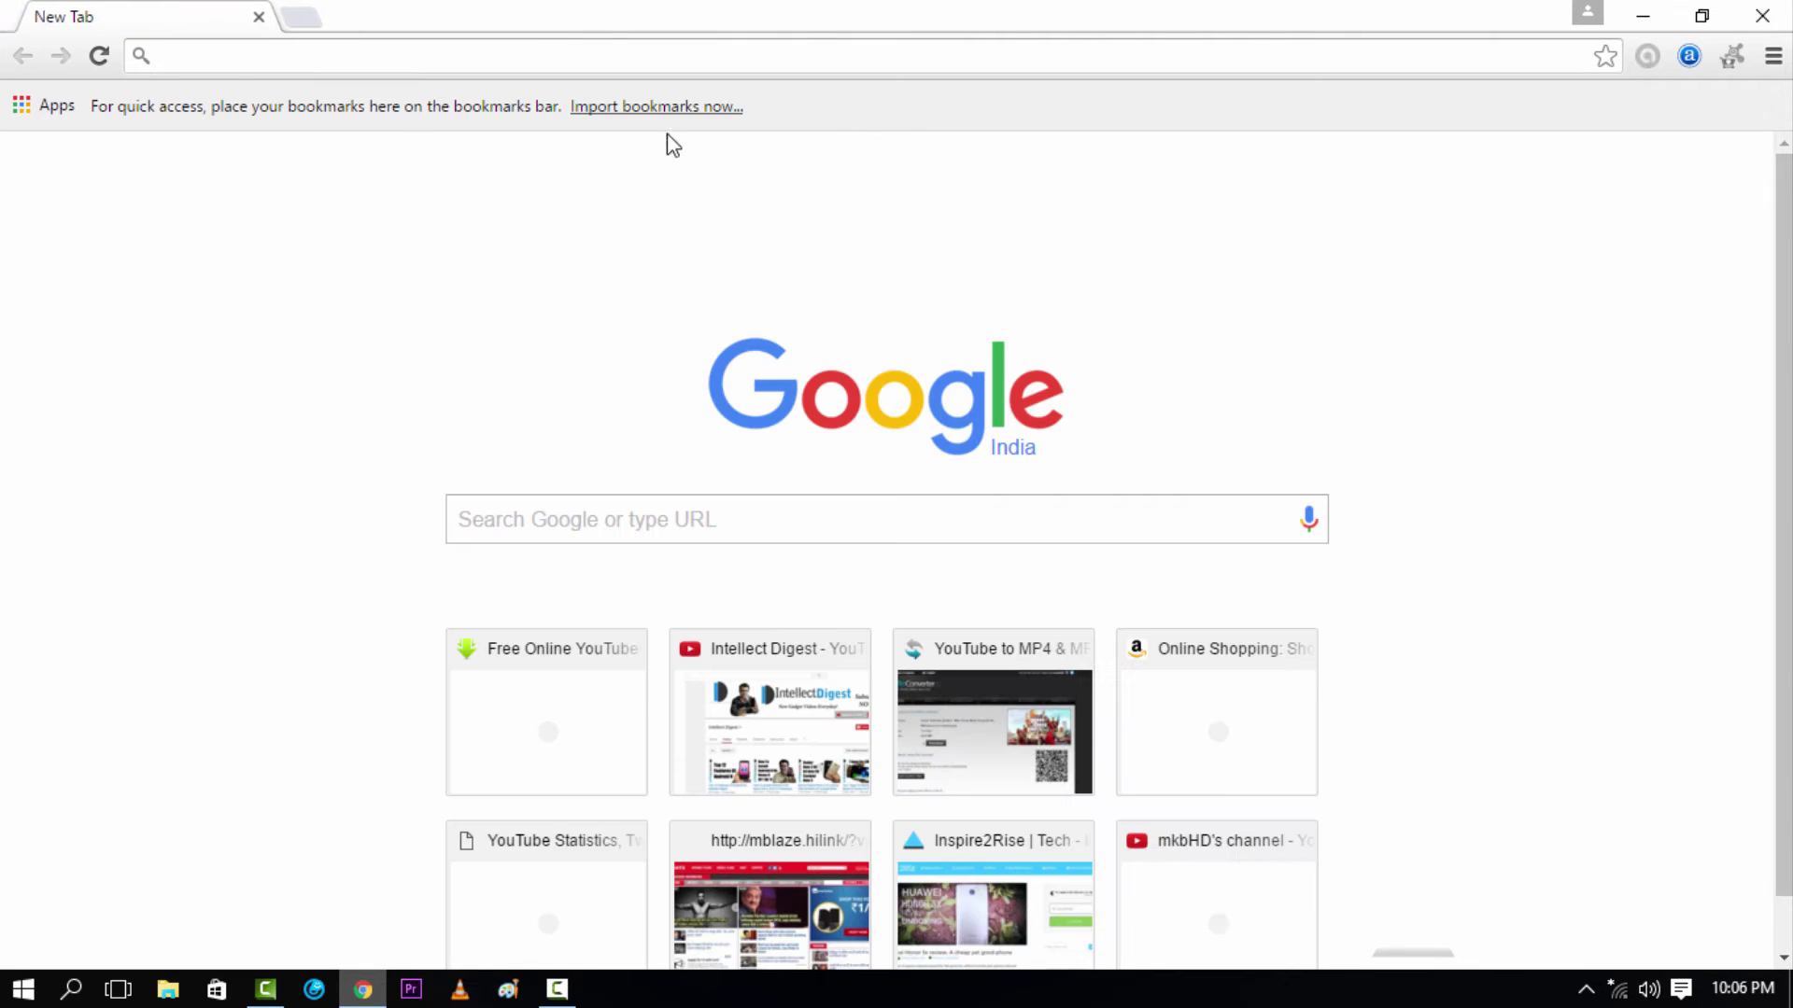
click(1774, 58)
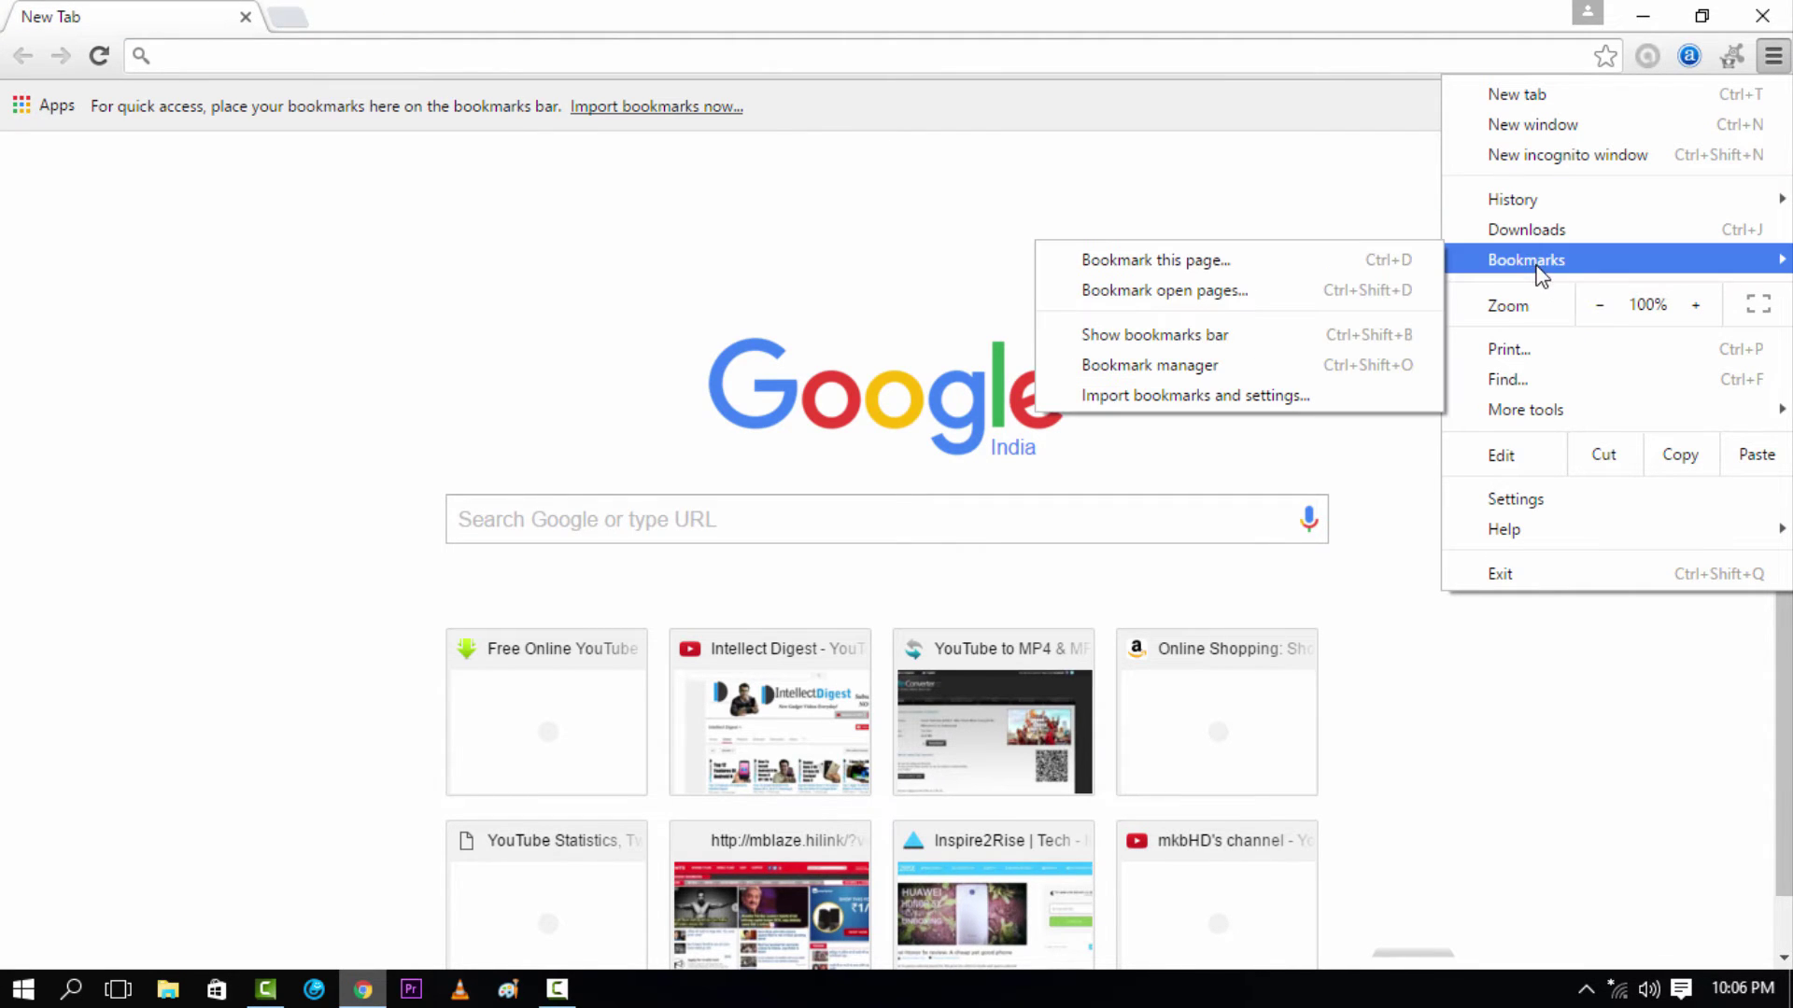
mouse_move(1550, 416)
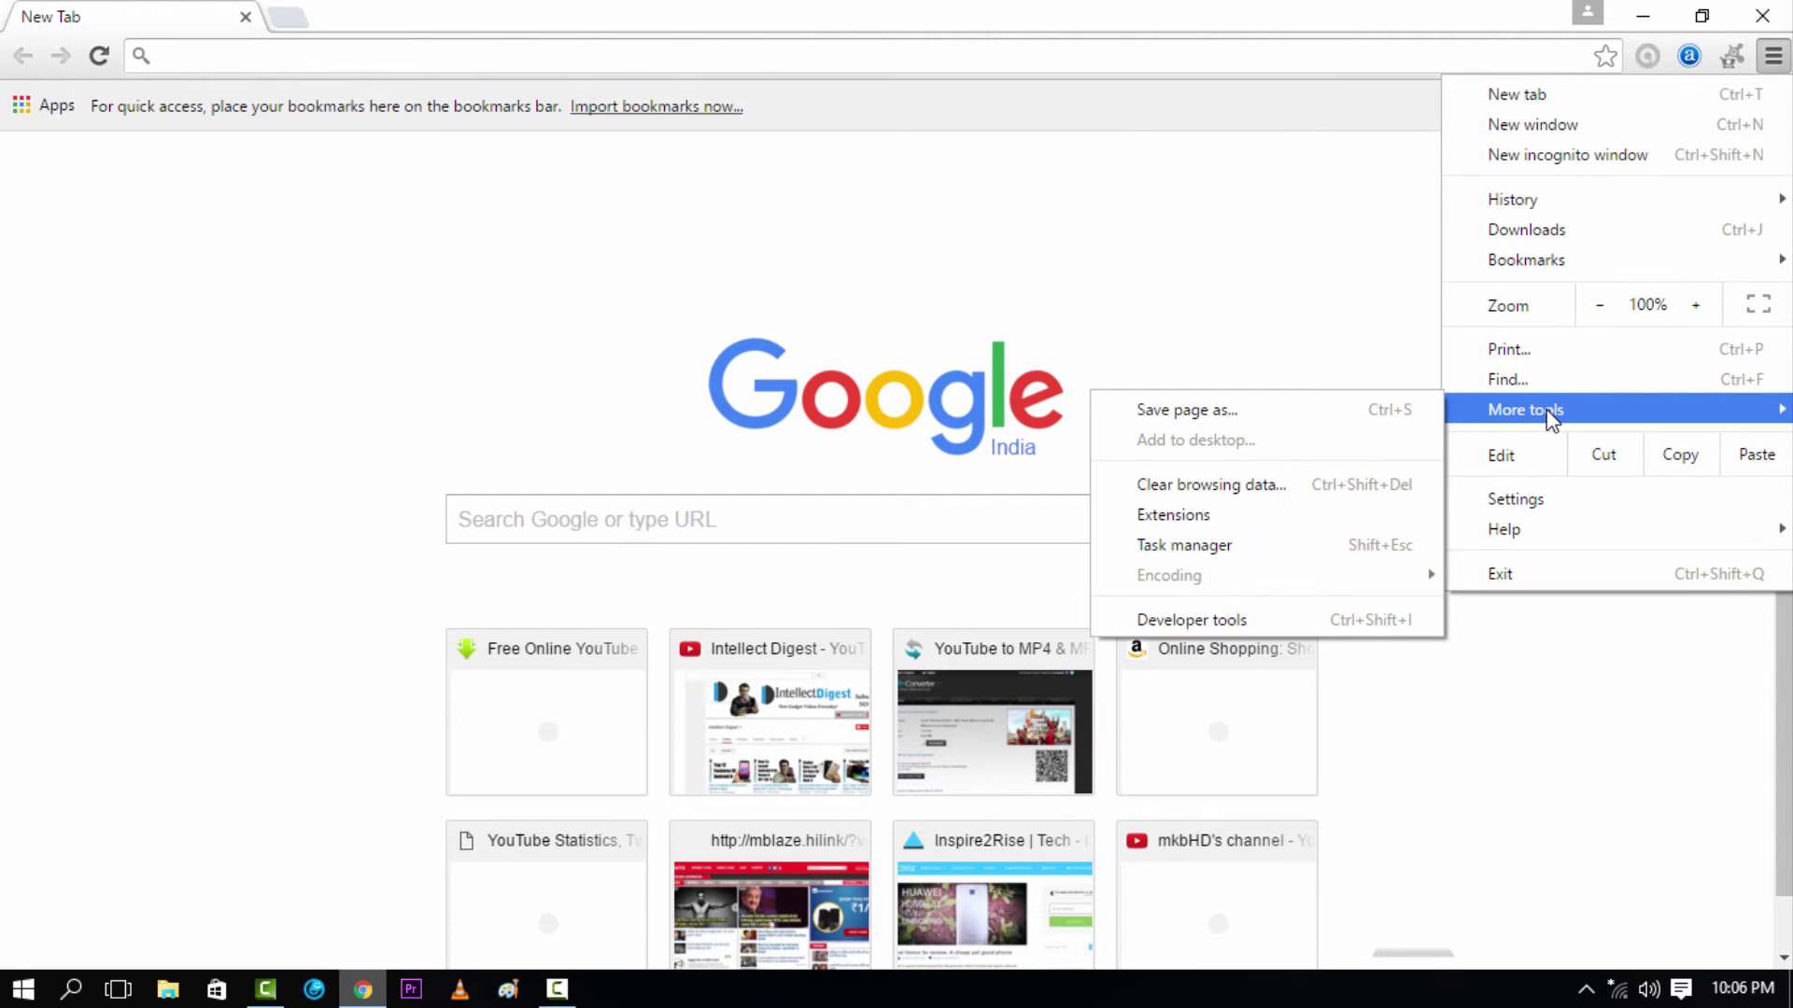
click(1351, 515)
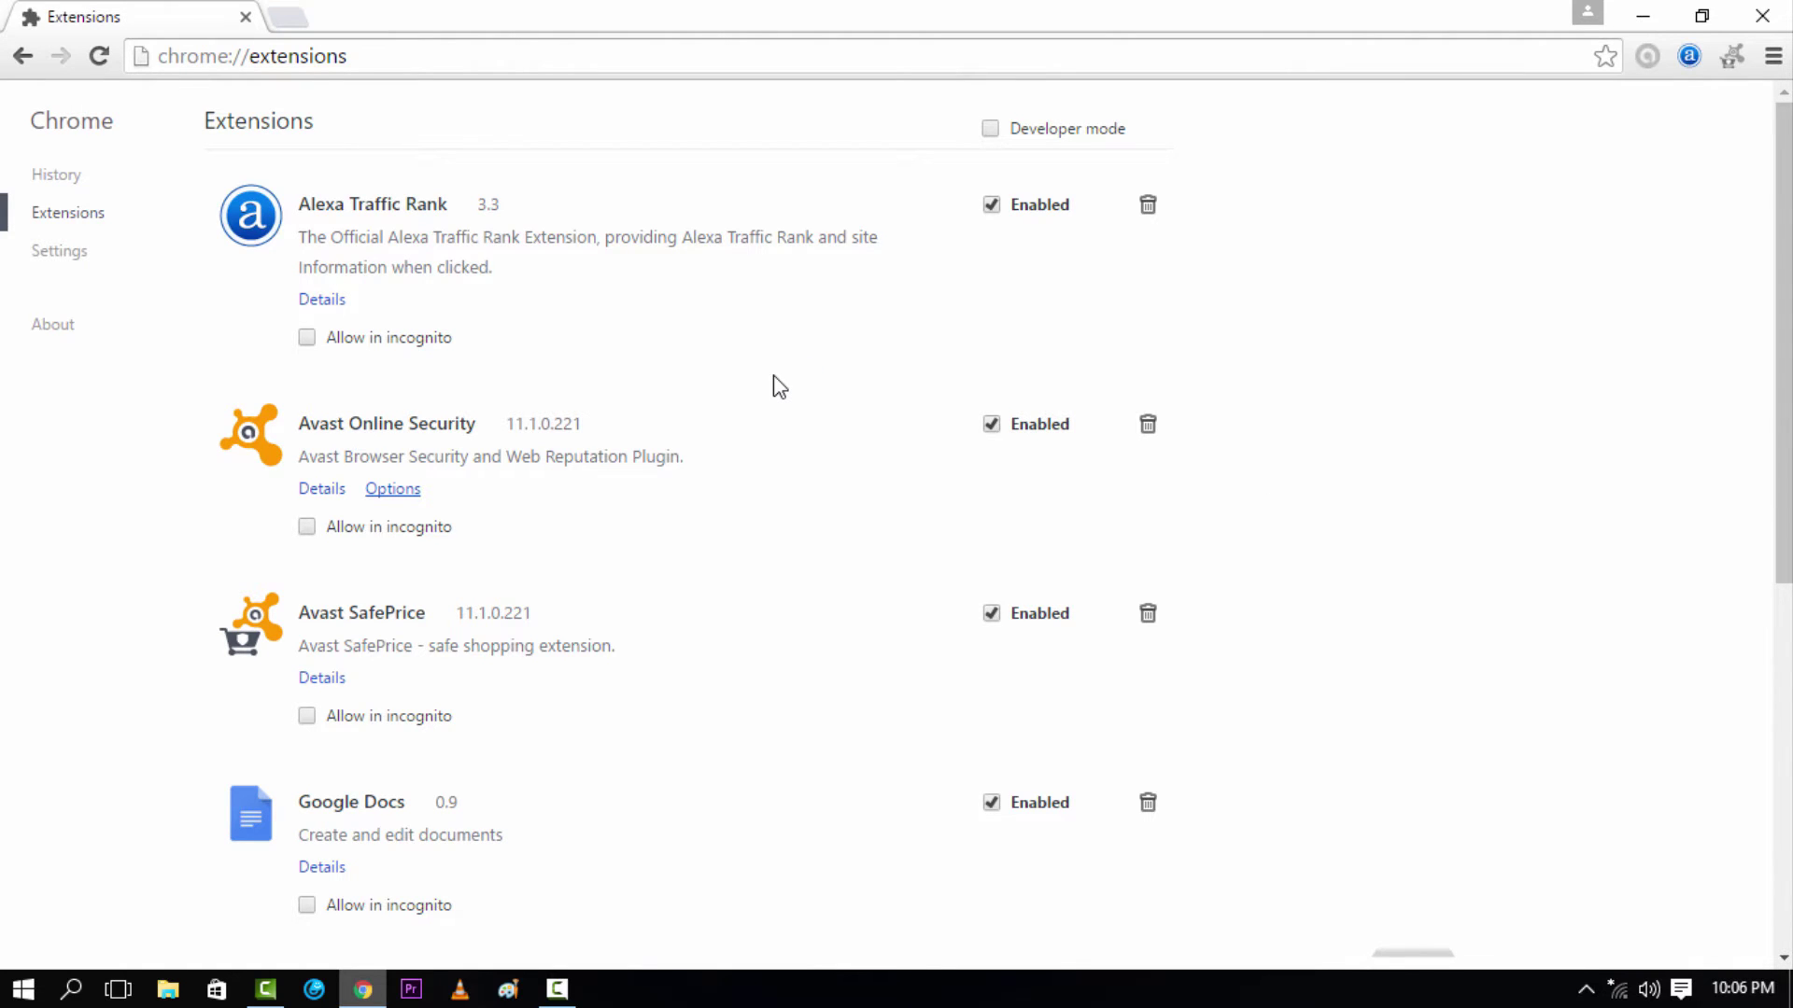
Step: Remove the Alexa Traffic Rank extension
scroll(779, 387, down, 7)
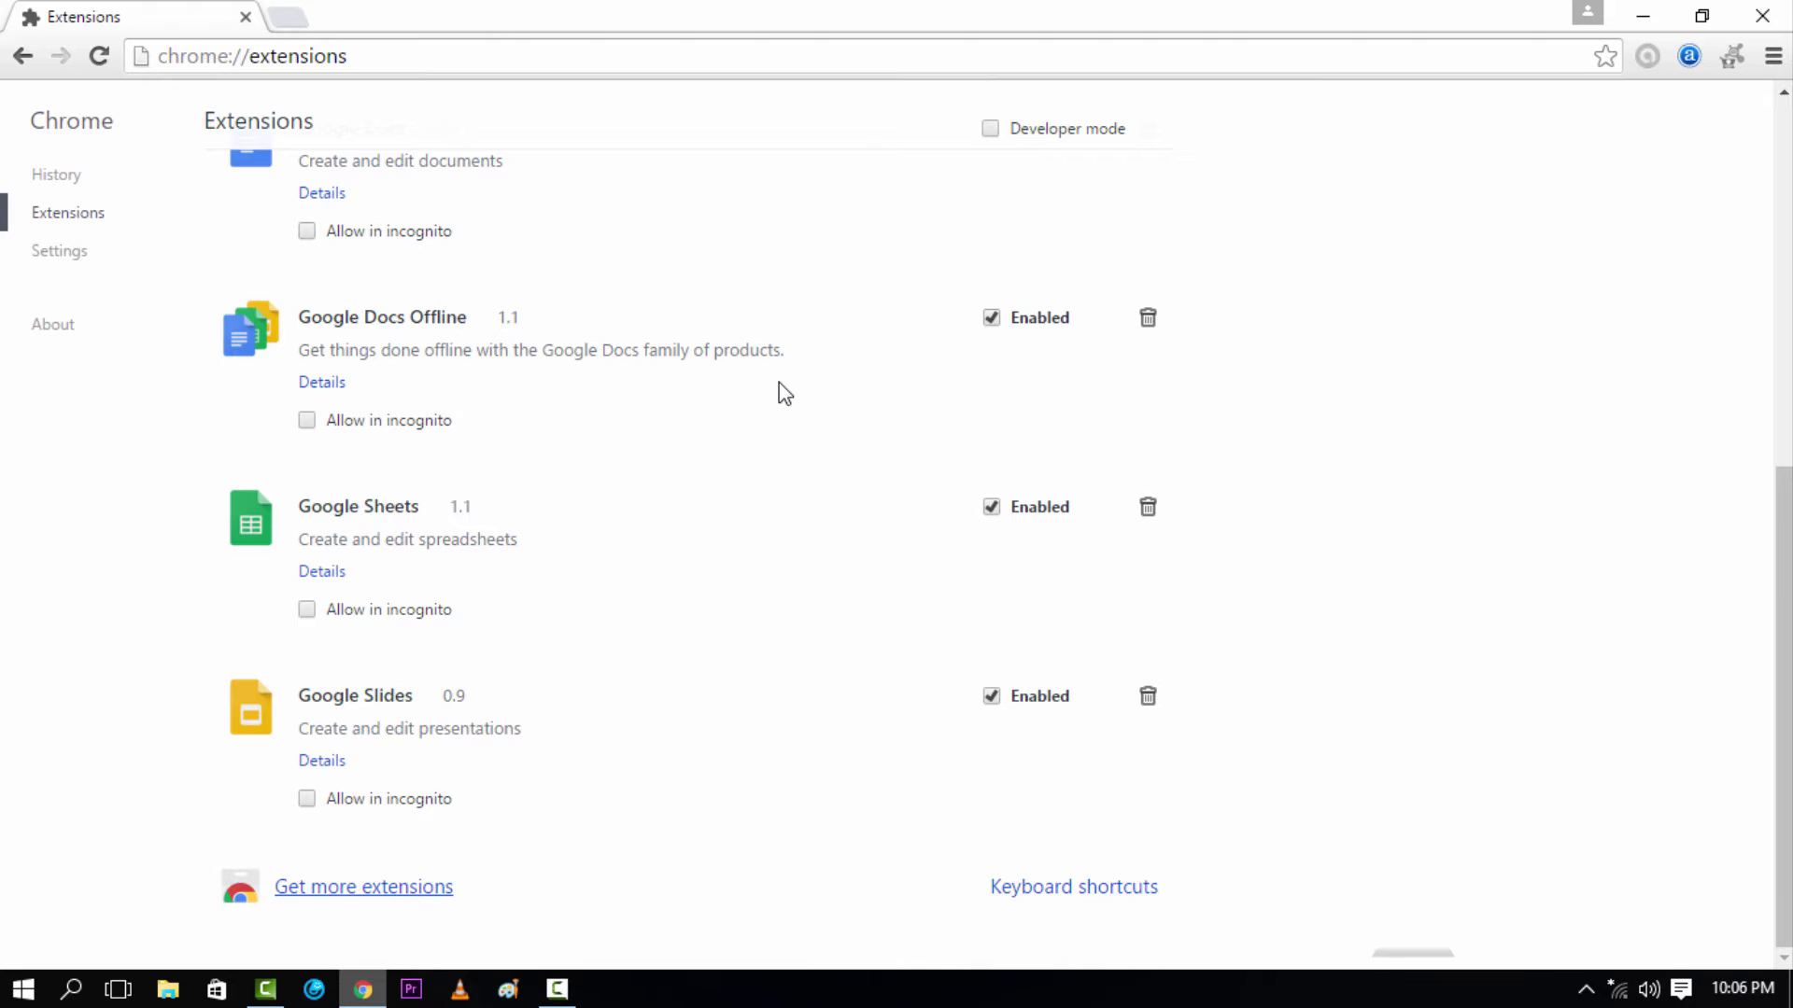
scroll(840, 464, up, 7)
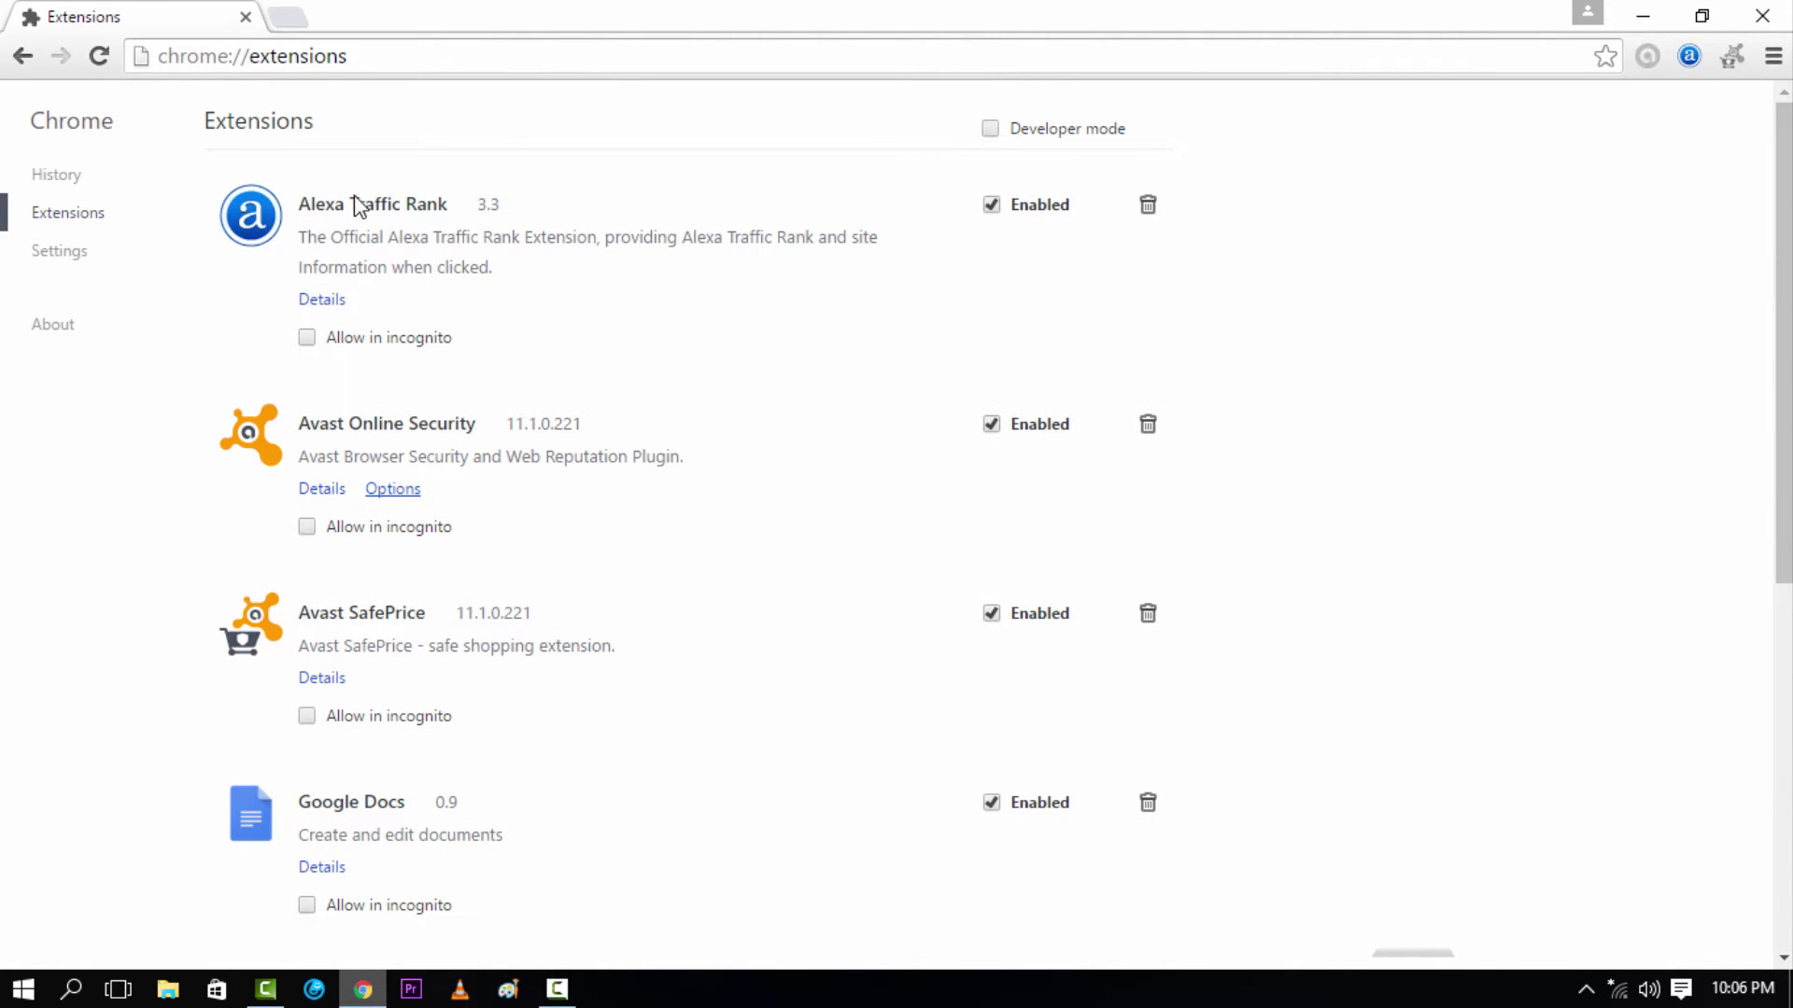
click(1147, 207)
click(930, 286)
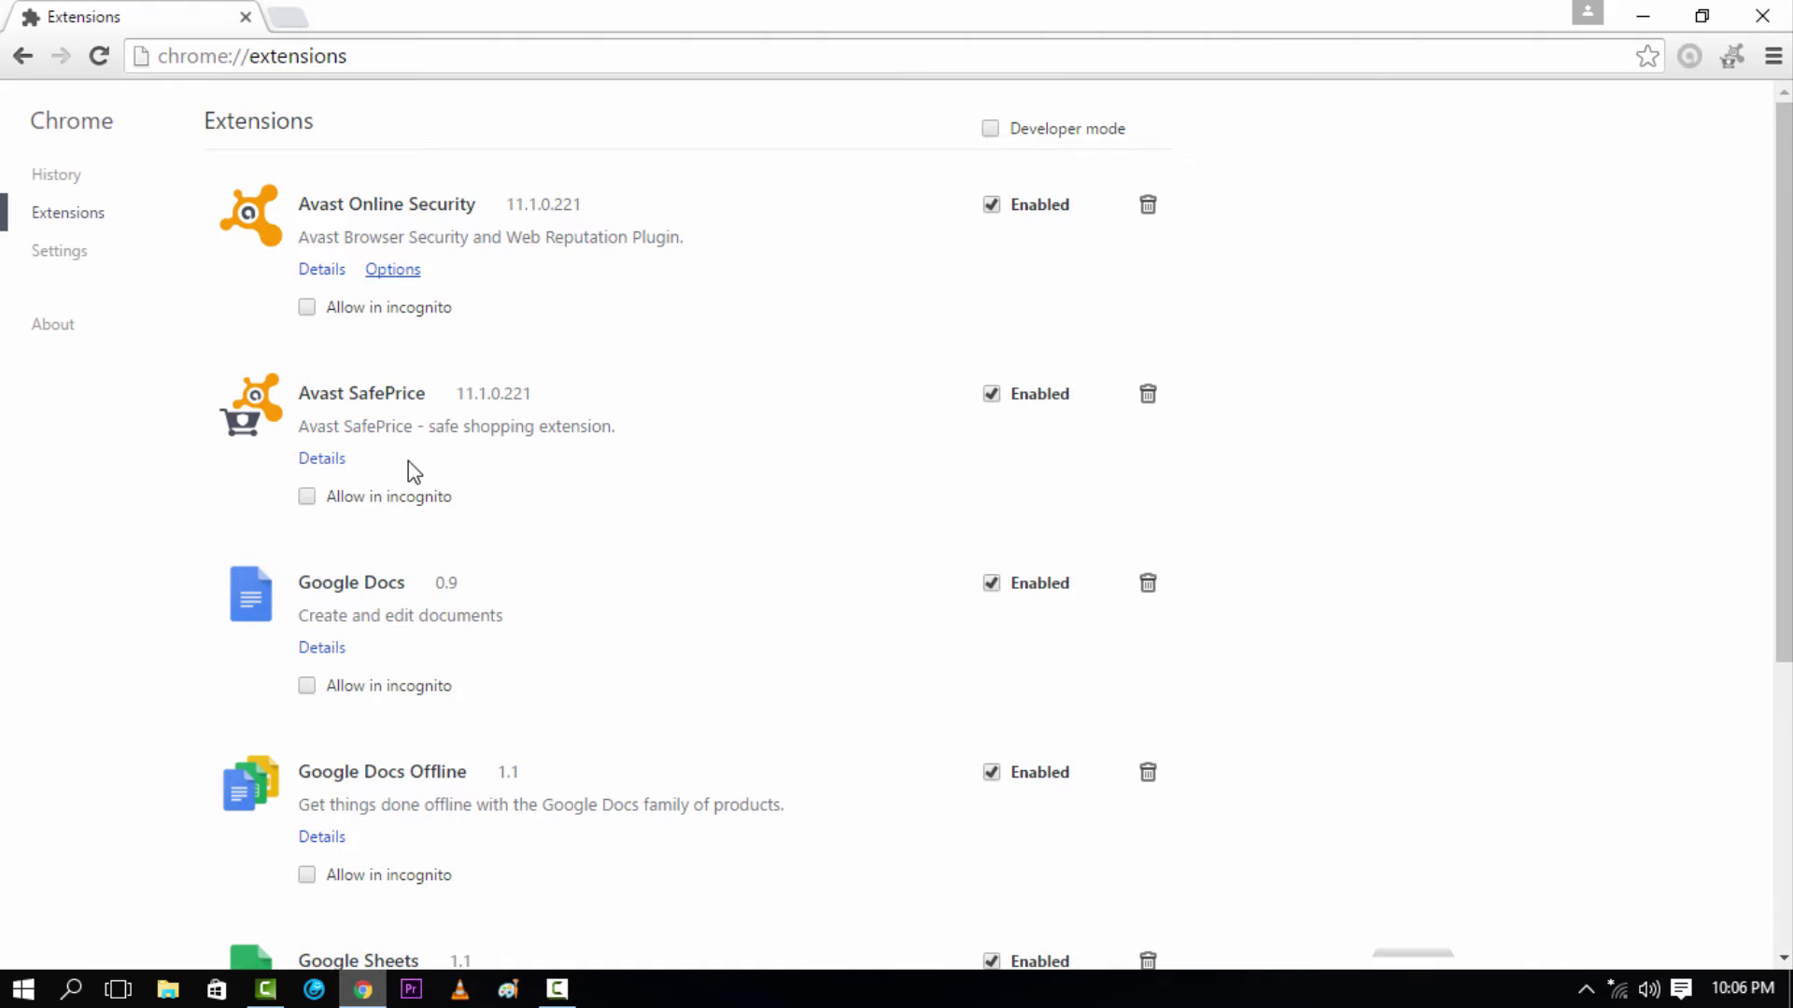
scroll(457, 644, down, 5)
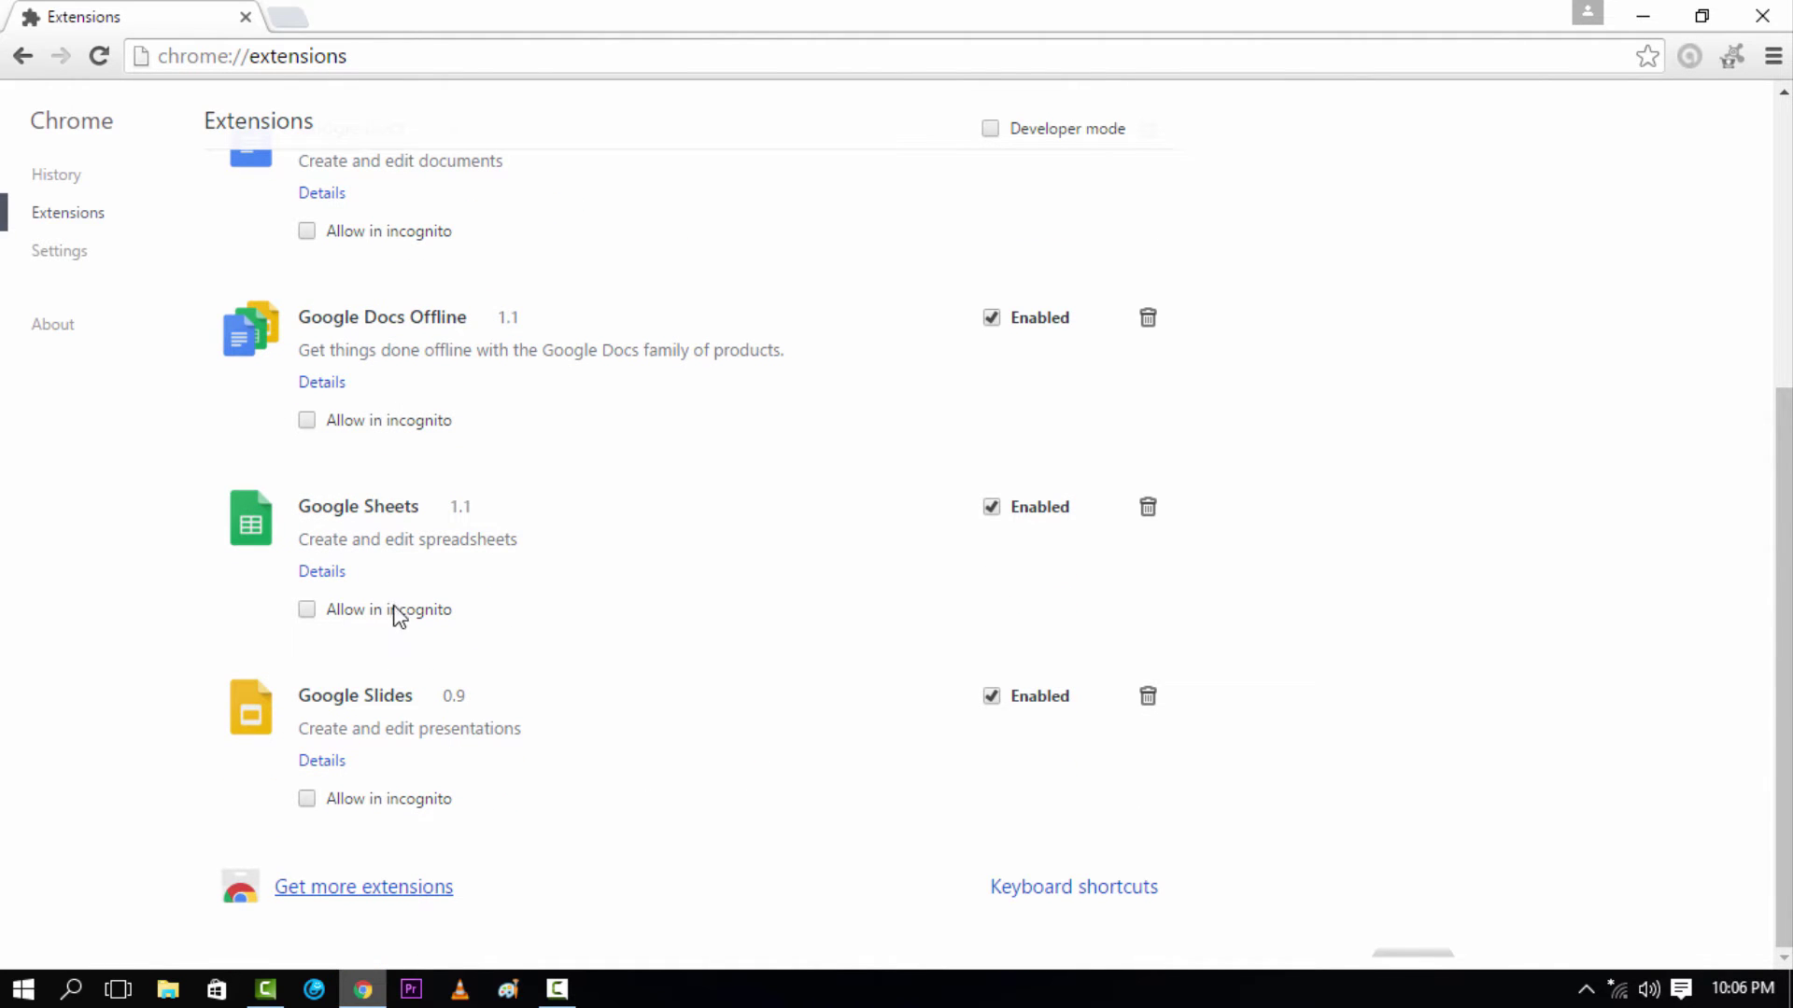
scroll(406, 840, up, 5)
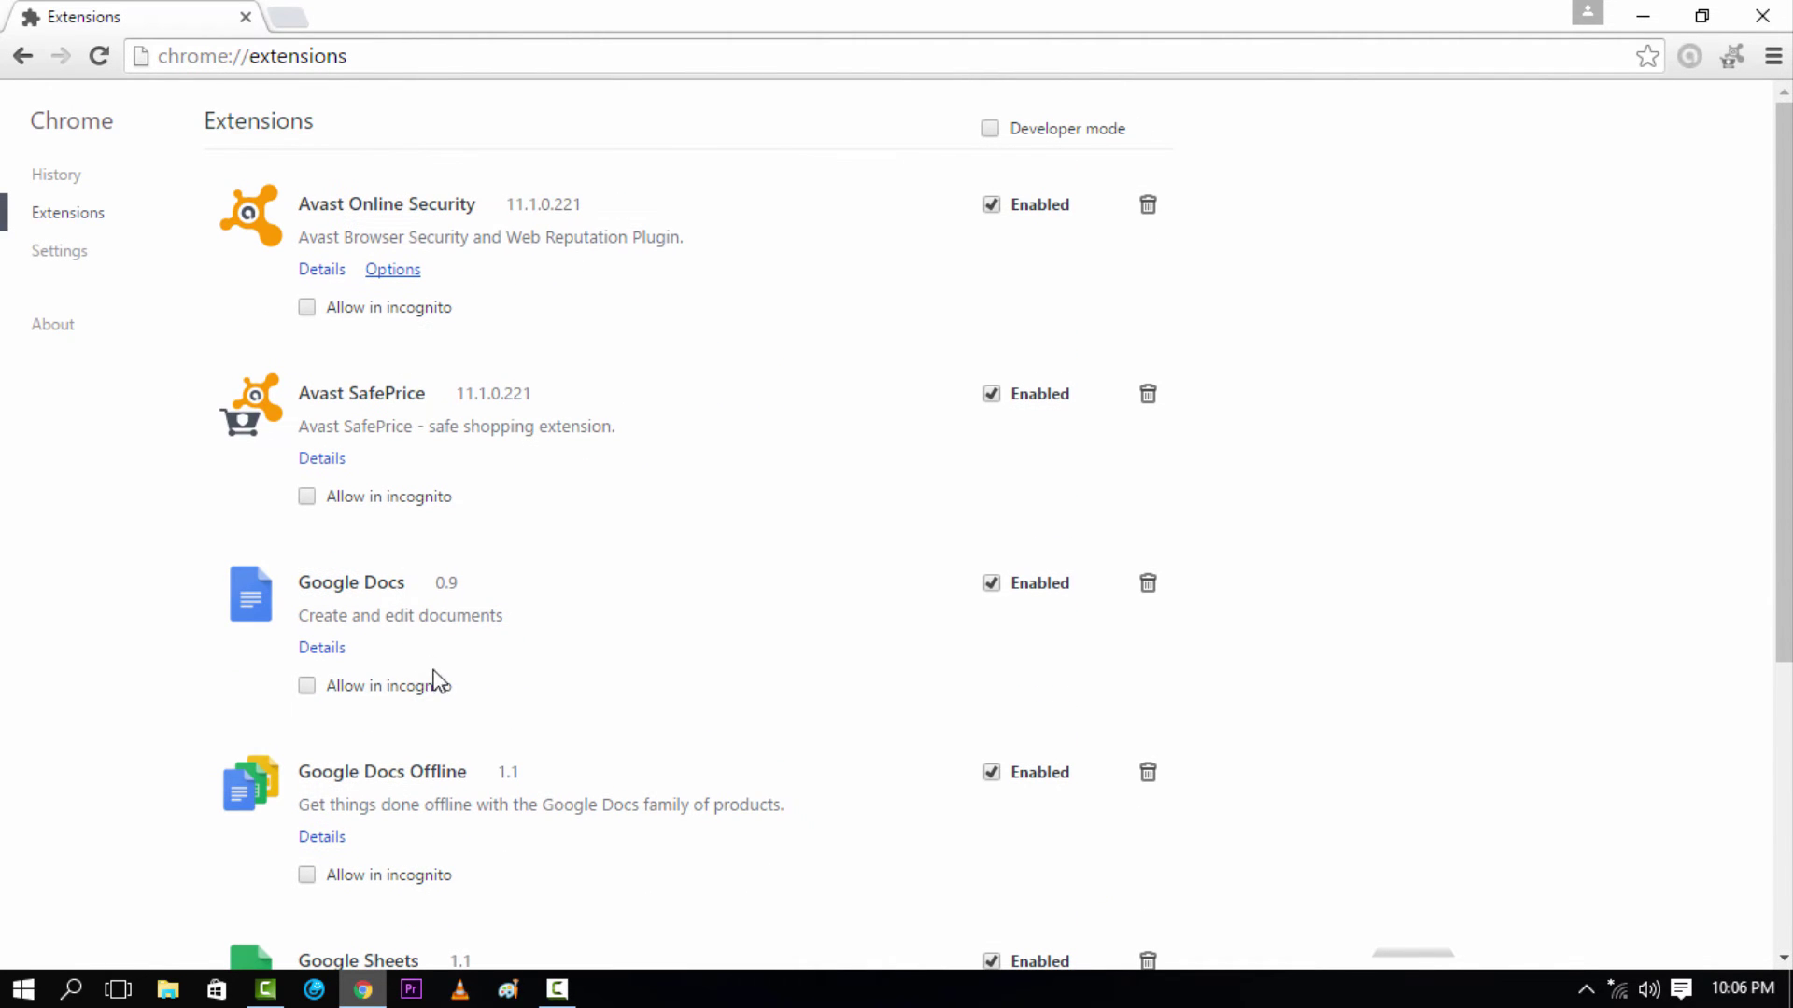
scroll(660, 764, down, 4)
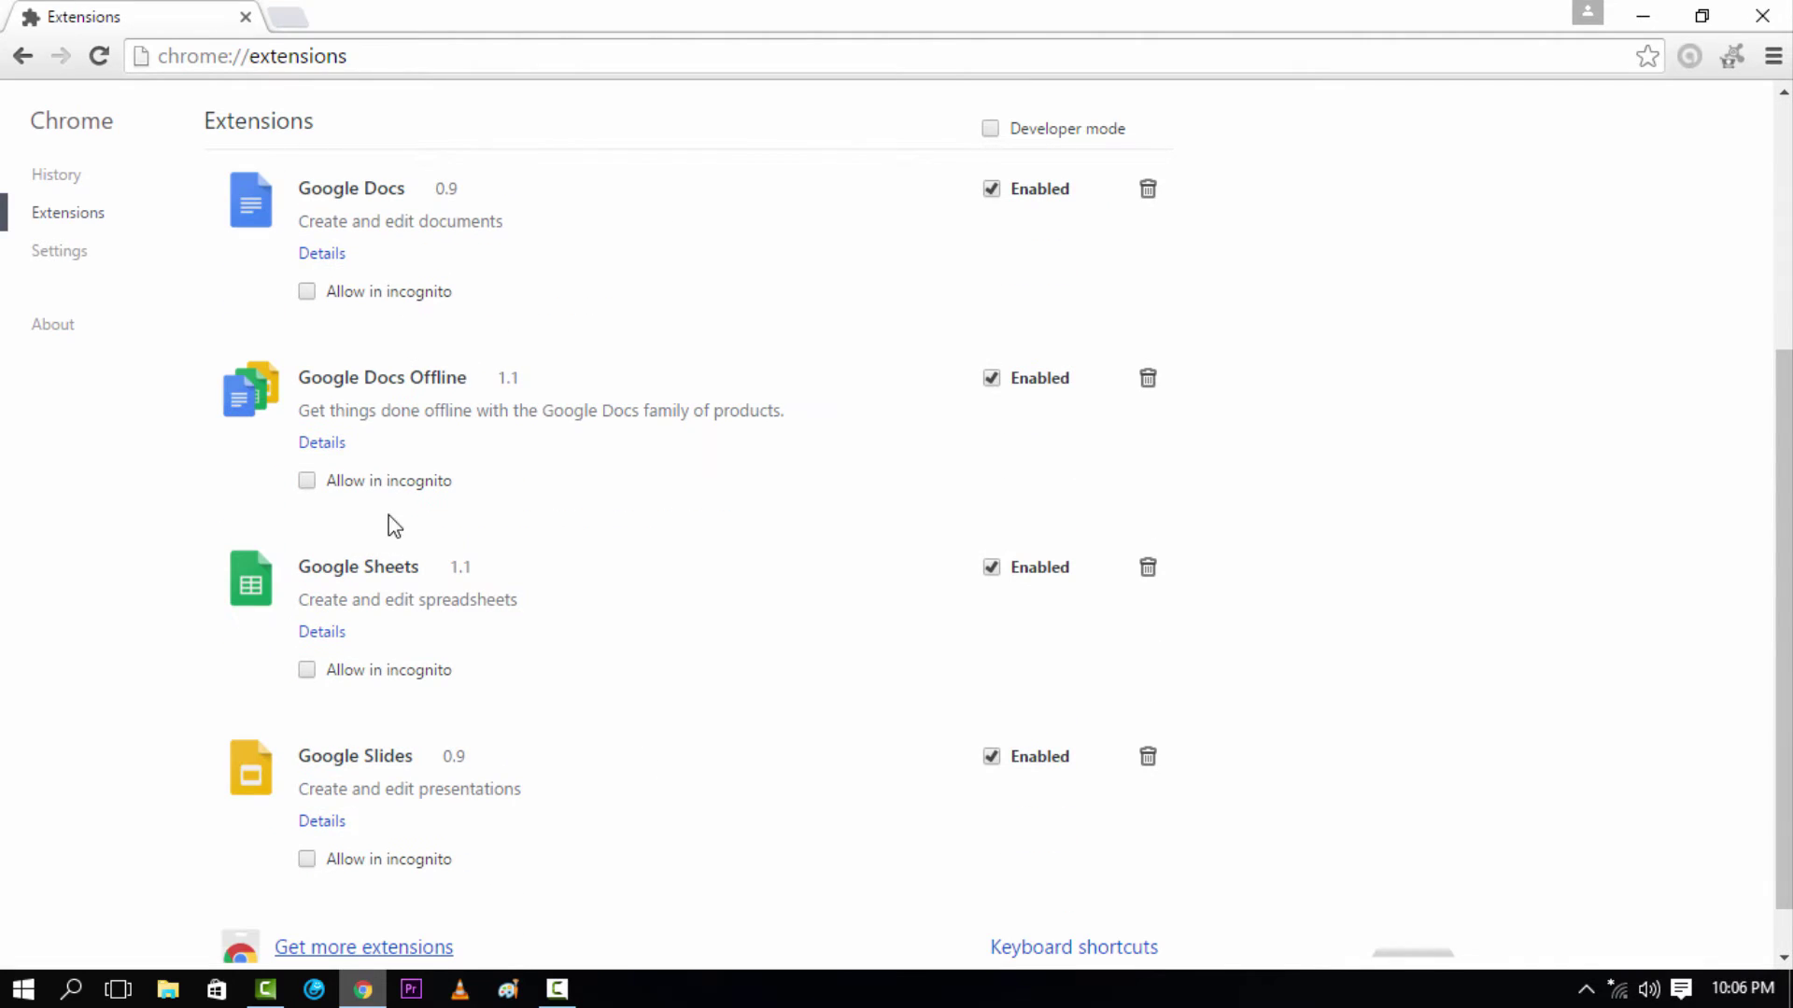
Step: Disable and then re-enable the Google Sheets extension
click(991, 570)
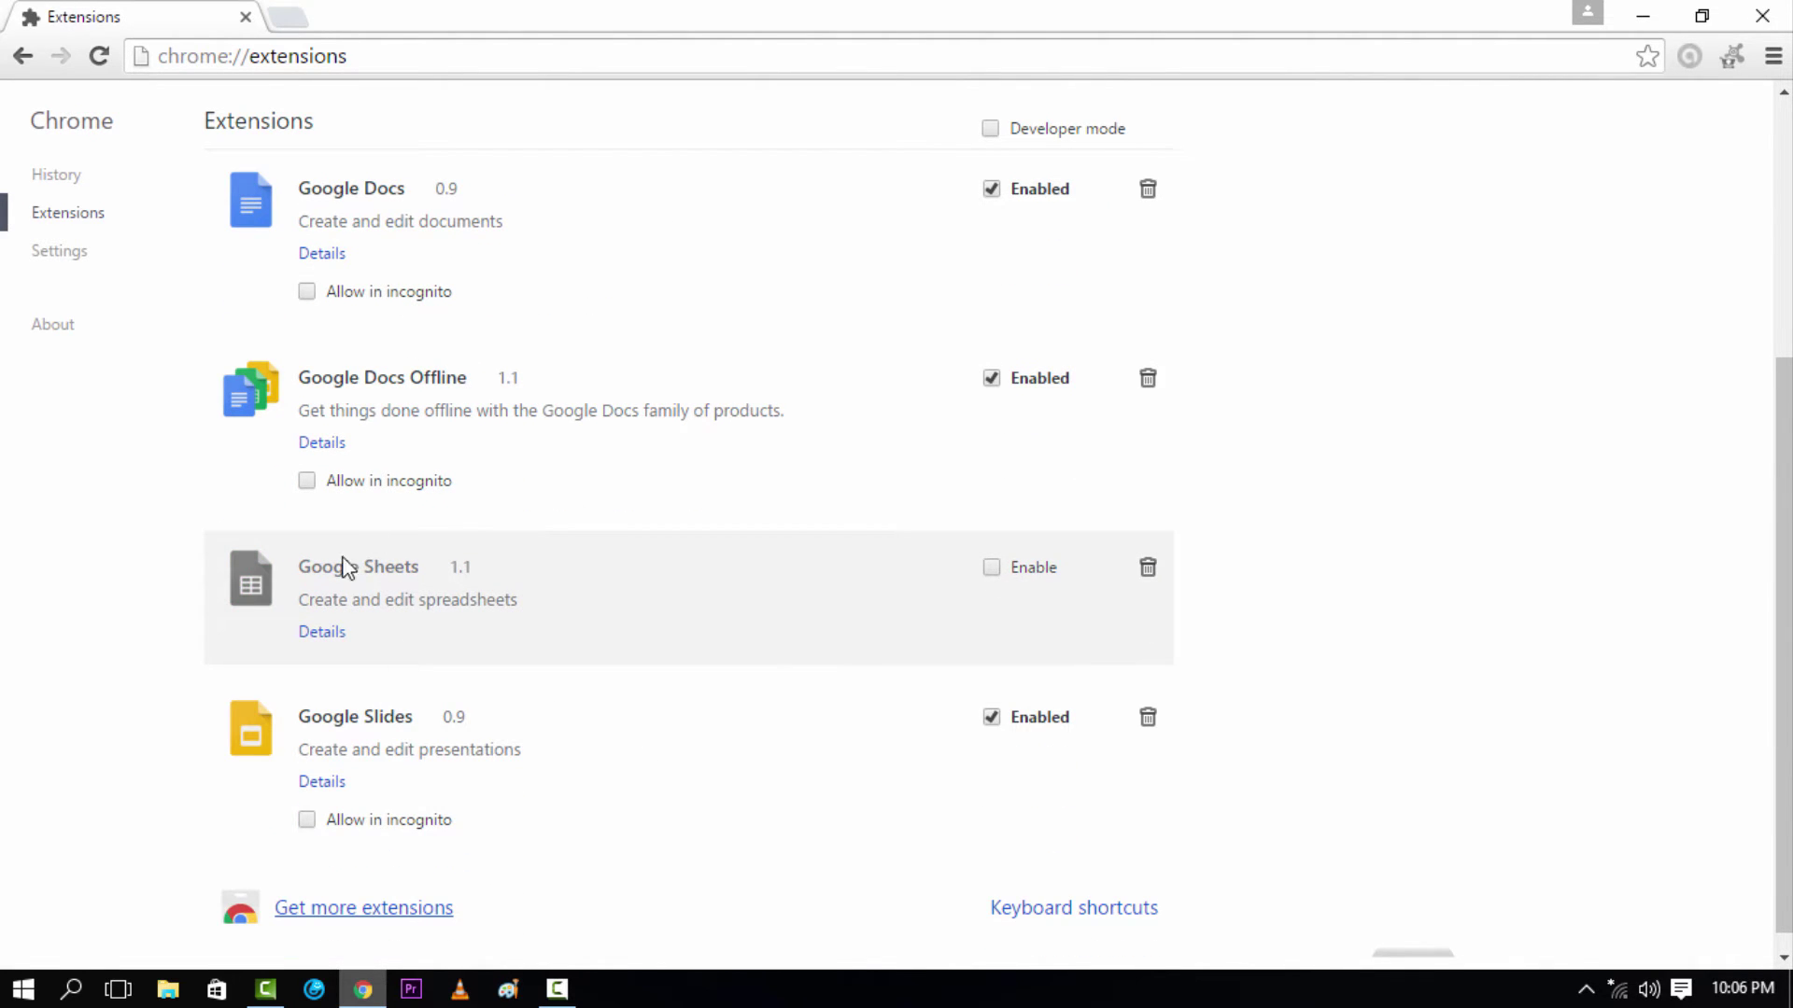
click(997, 568)
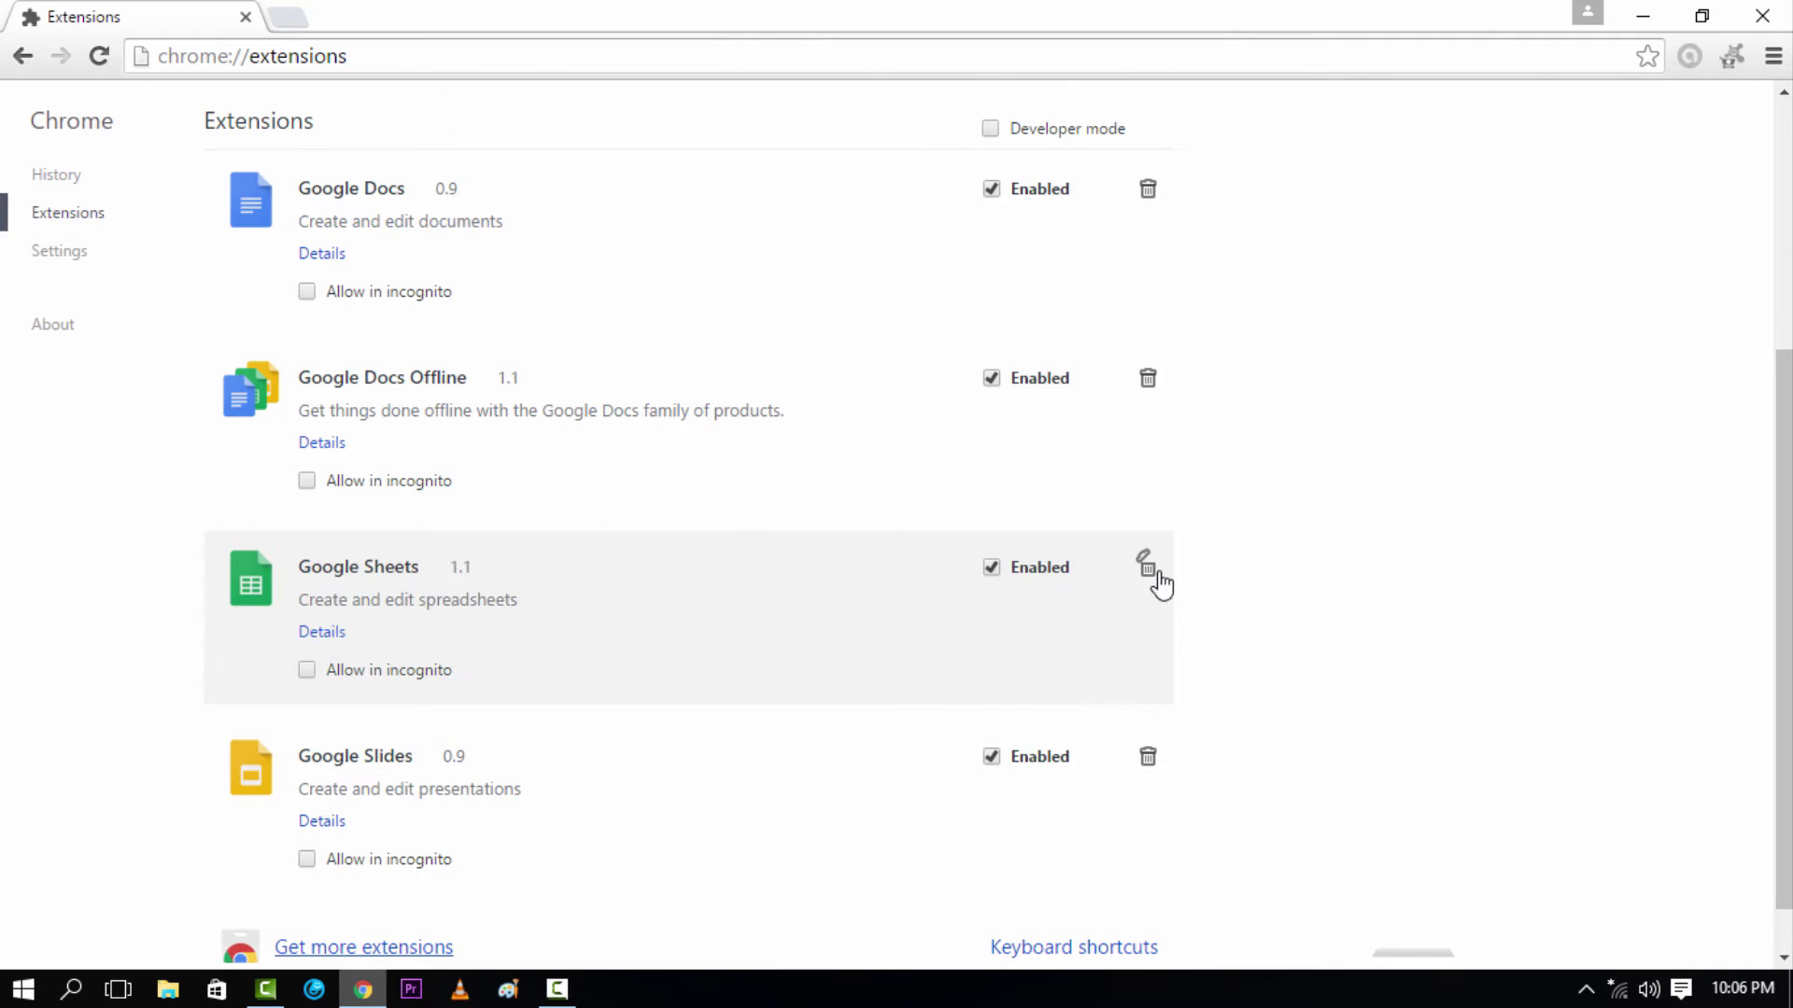
scroll(1219, 631, up, 2)
scroll(1219, 631, up, 3)
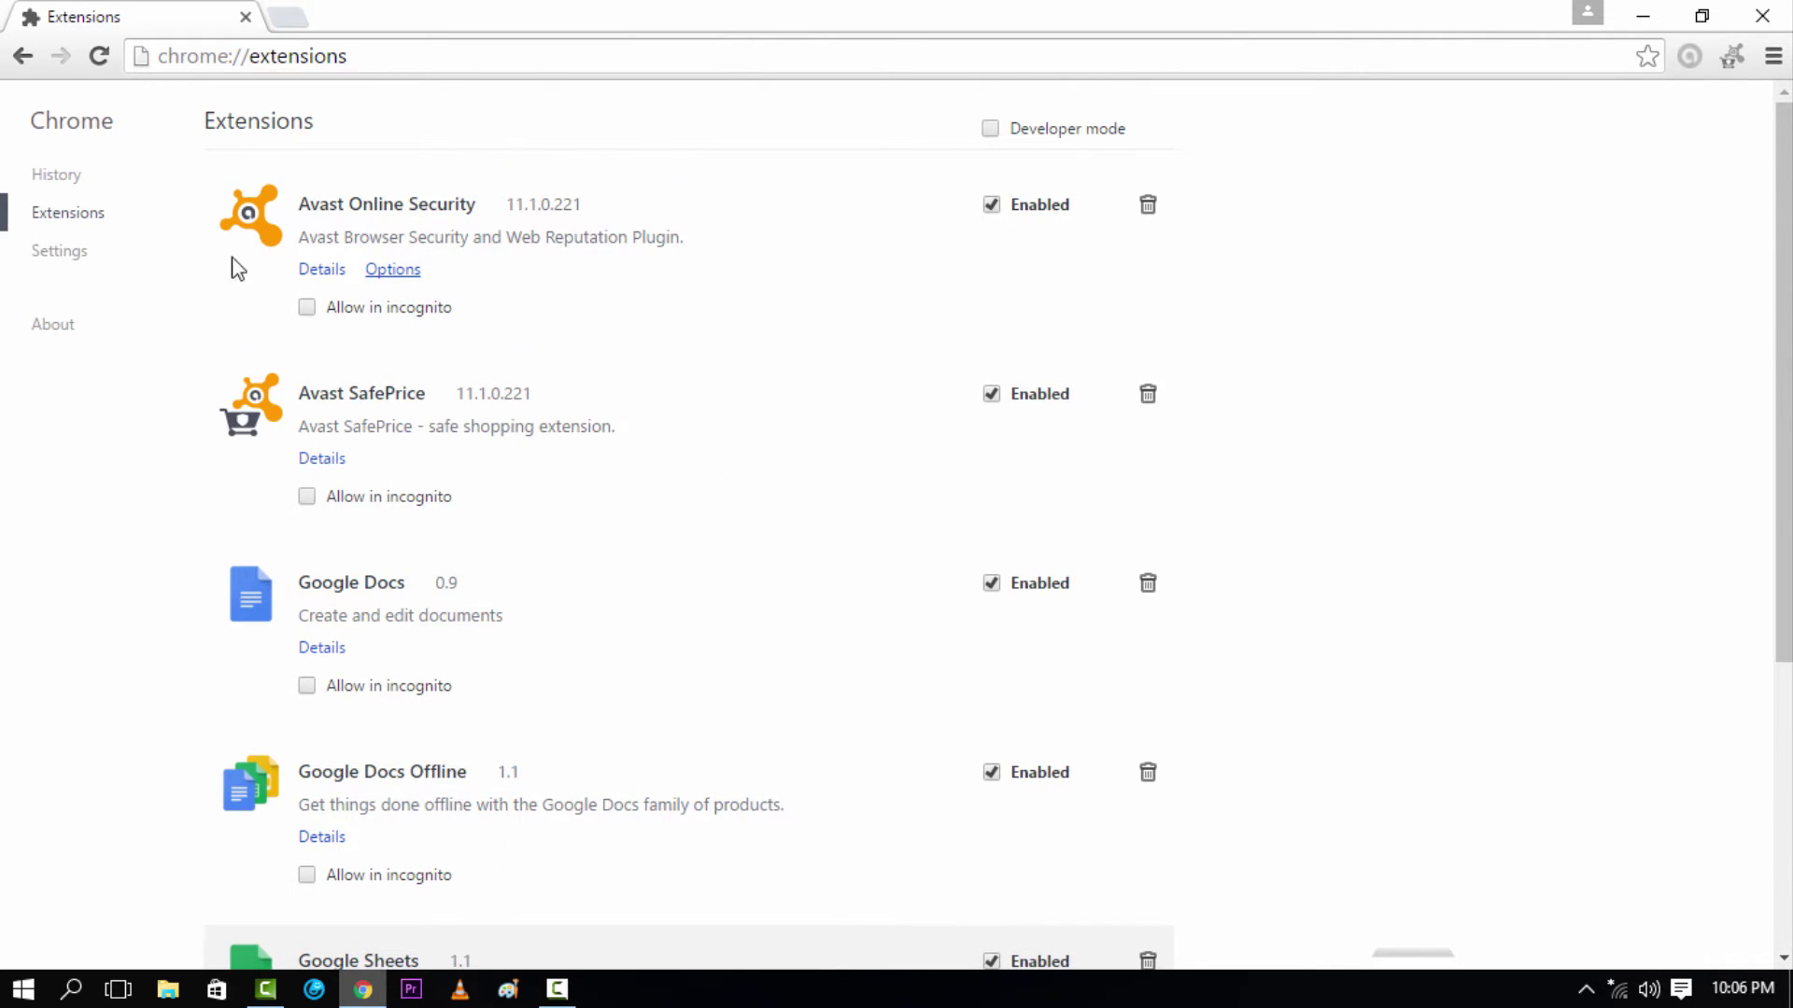
Step: Open Settings and switch startup to opening a specific set of pages
click(80, 271)
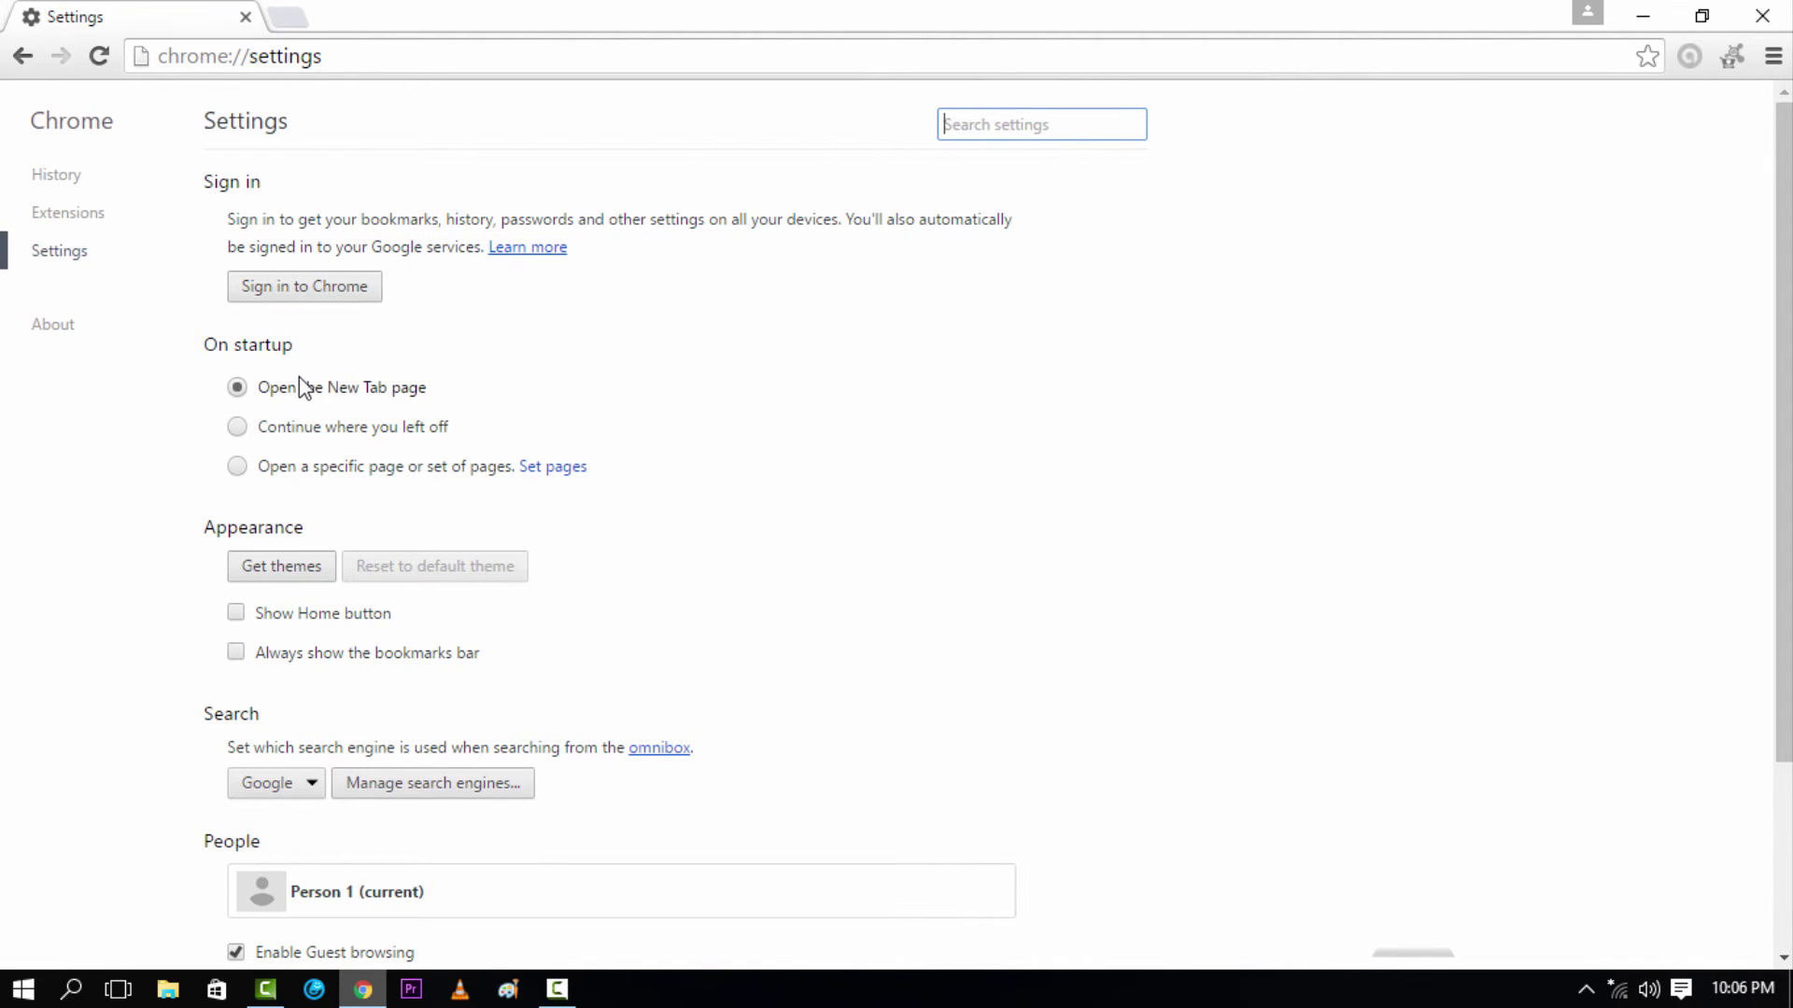
click(293, 470)
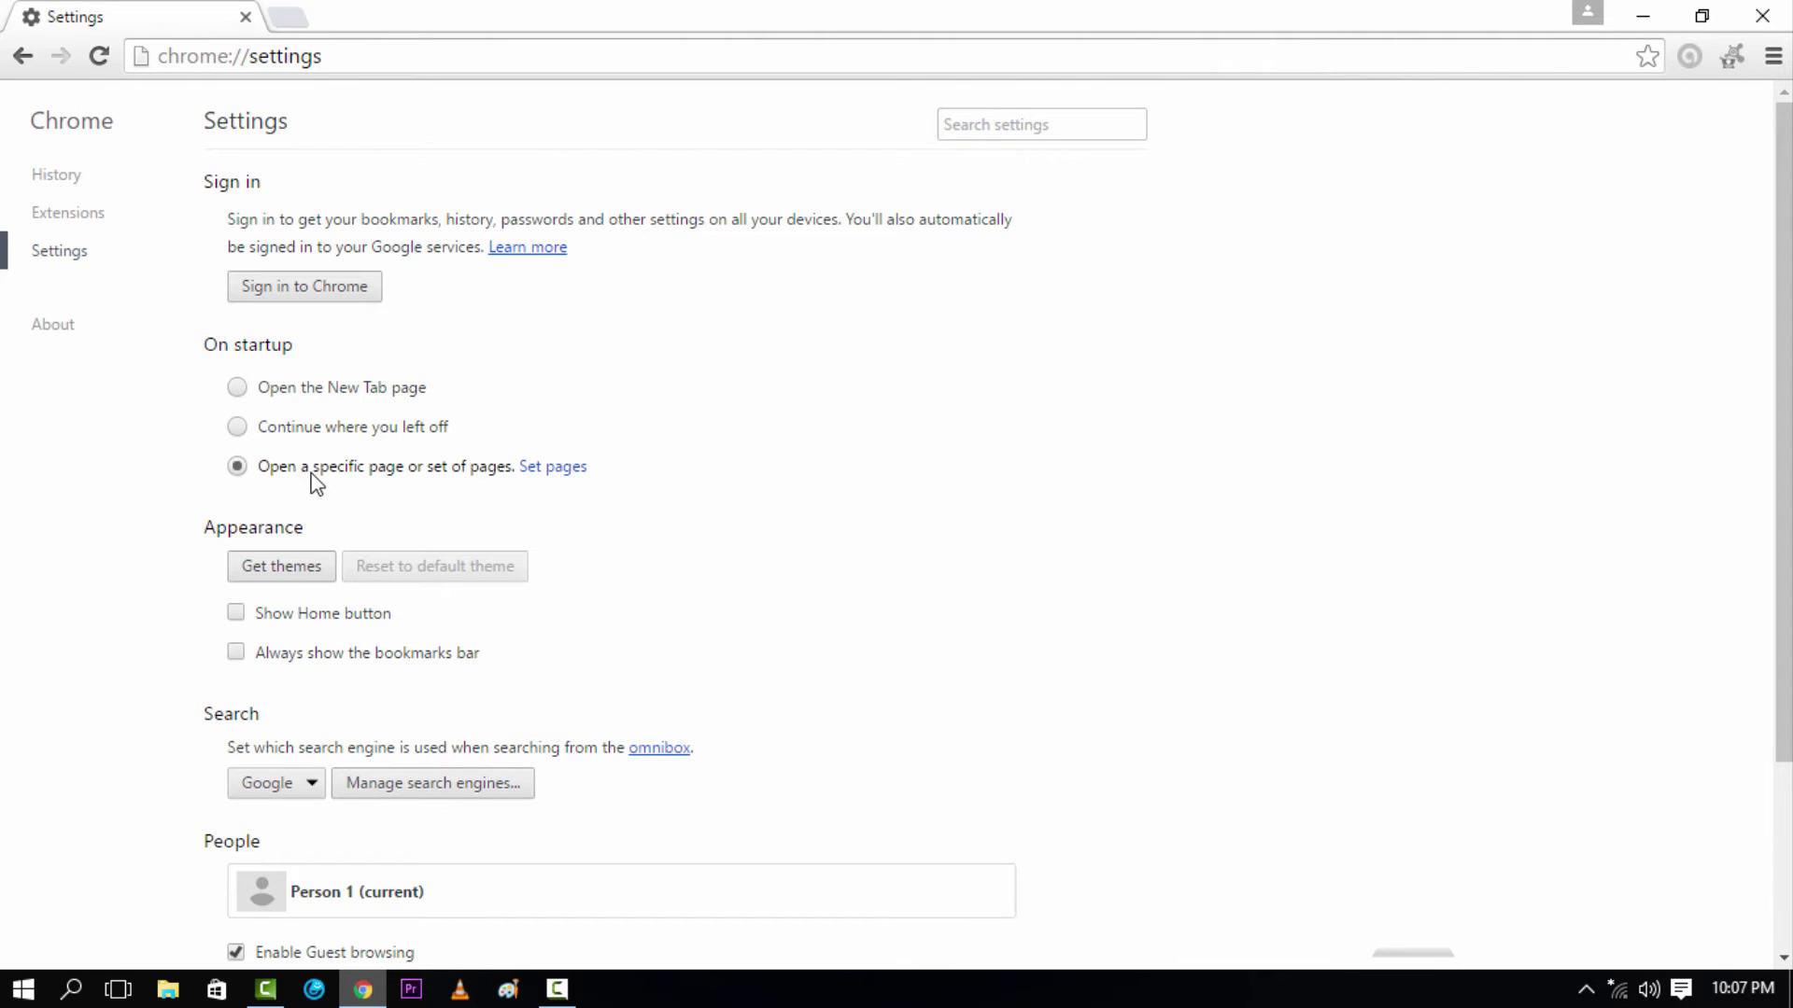
click(318, 469)
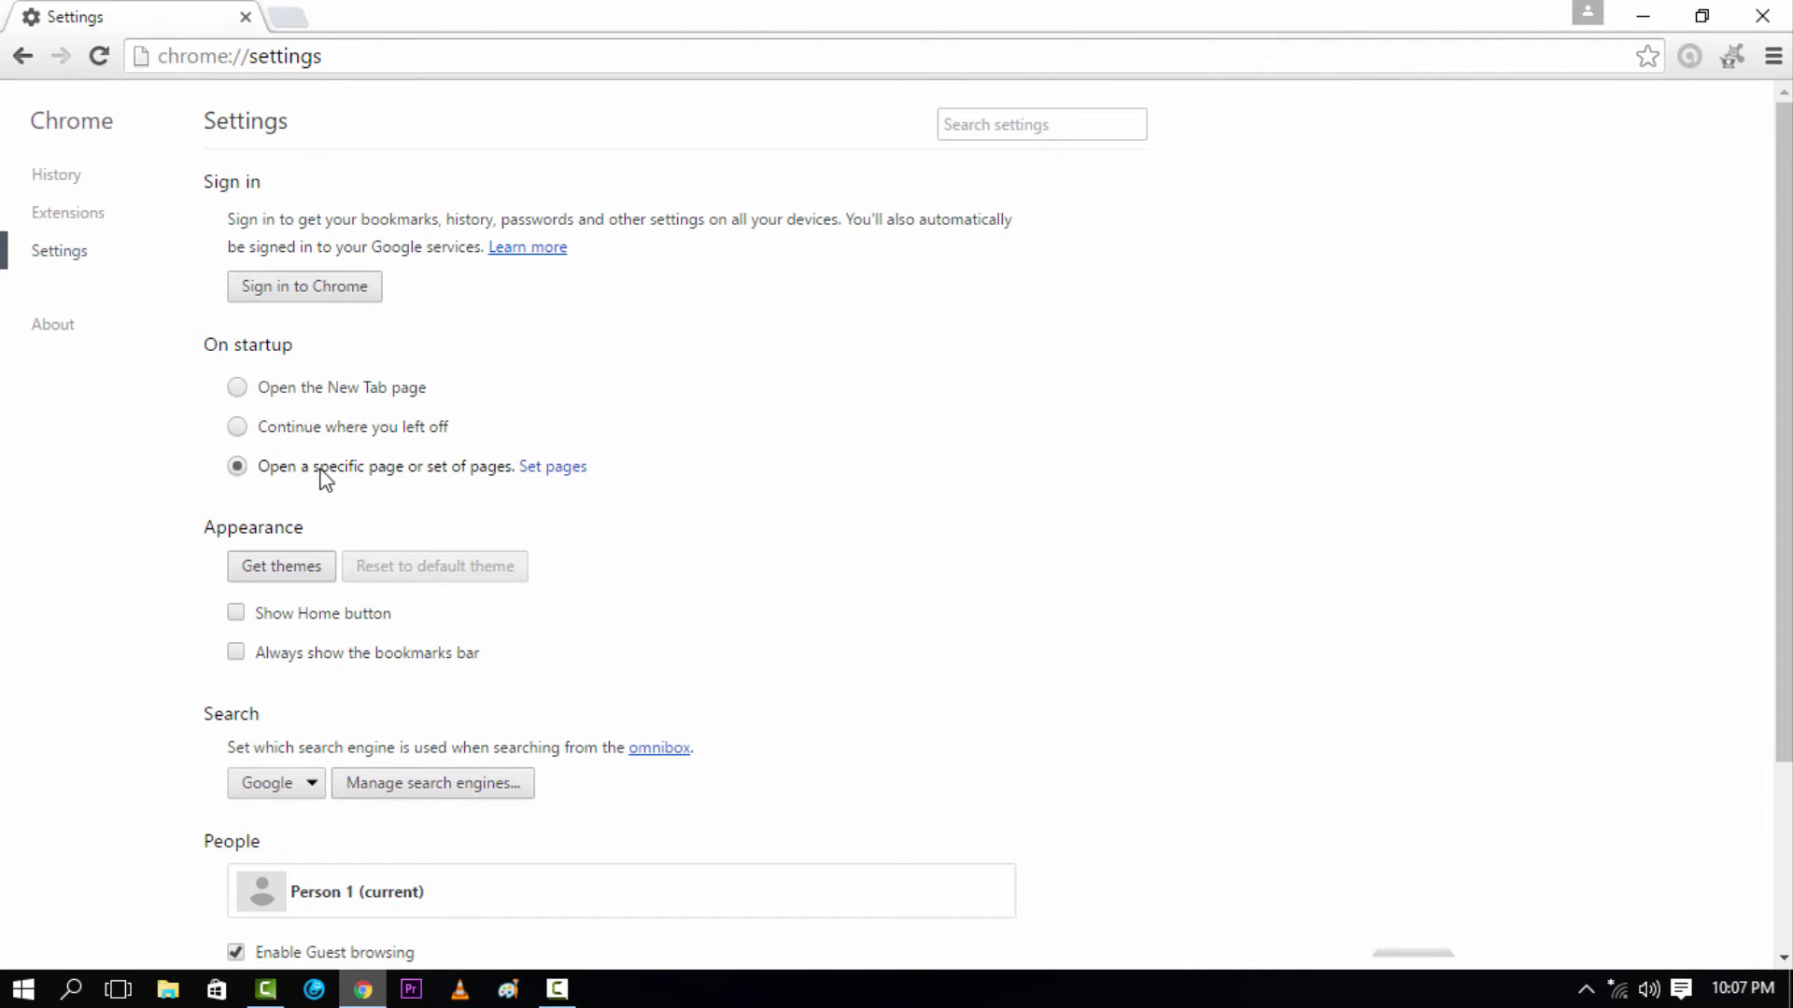
click(524, 469)
Step: Enter a sample 'suspicious page here!!!!' startup entry, cancel it, and restore 'Open the New Tab page'
click(917, 479)
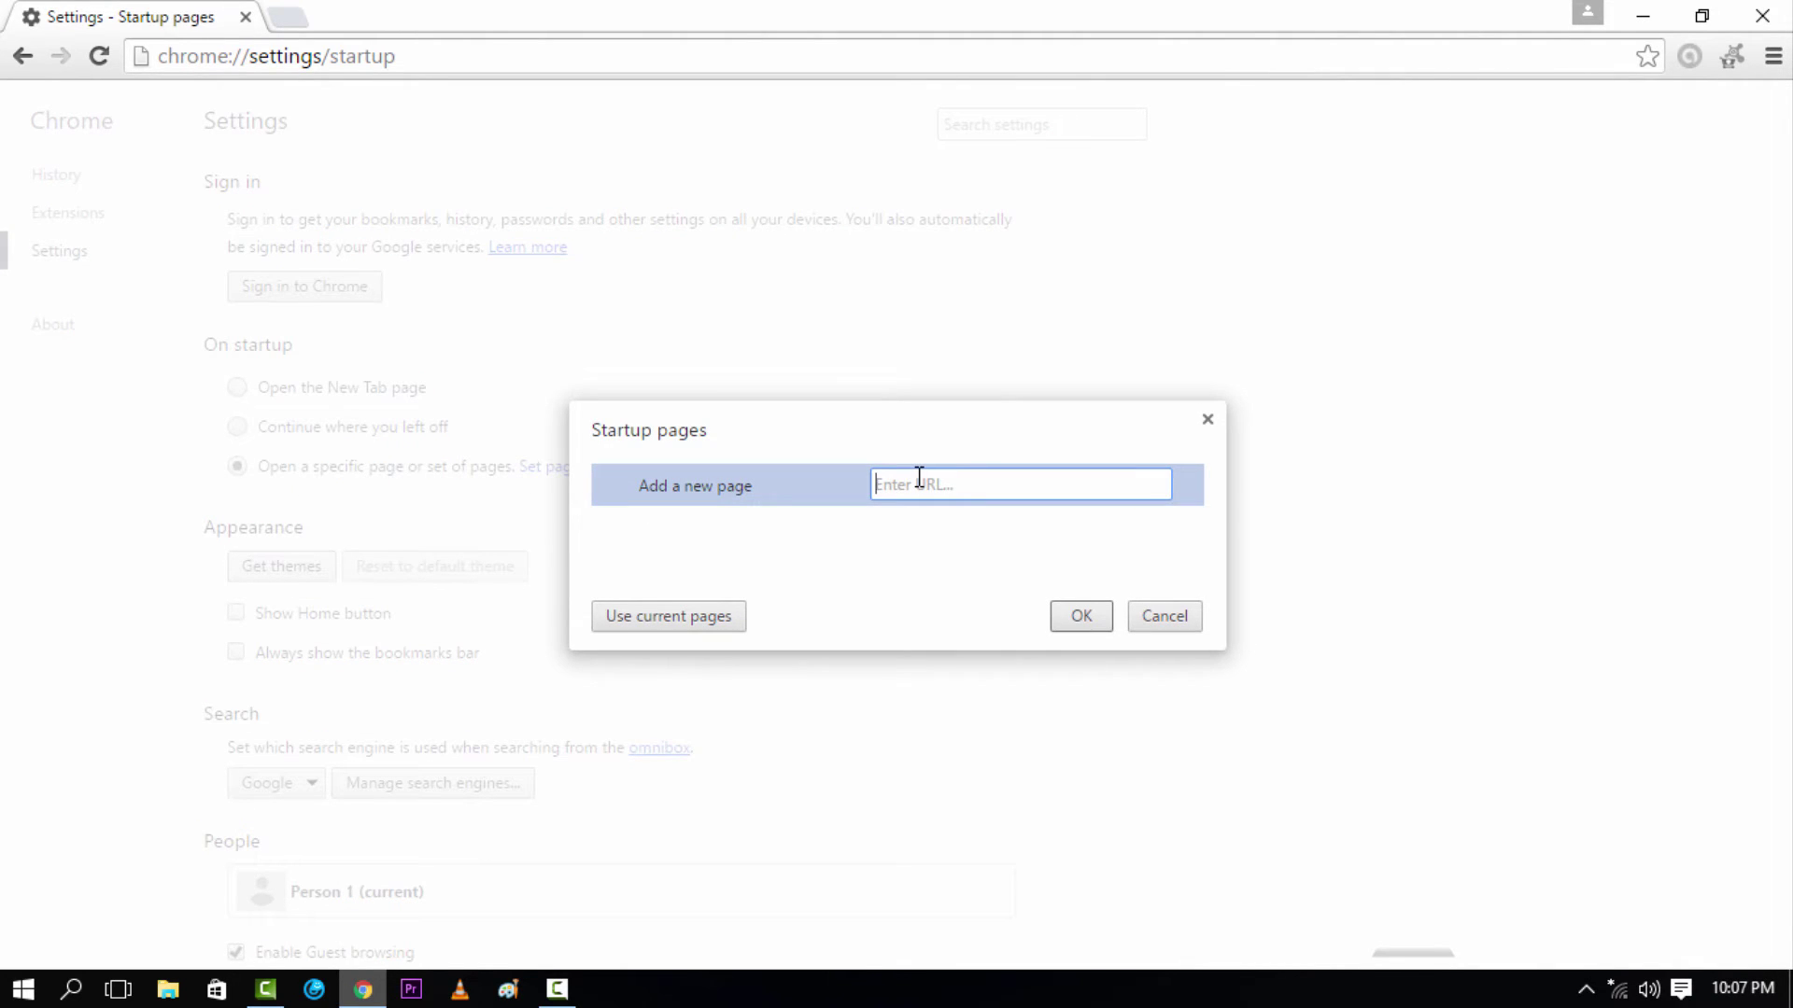
text(In most )
text(cases there would be some suspiciour p)
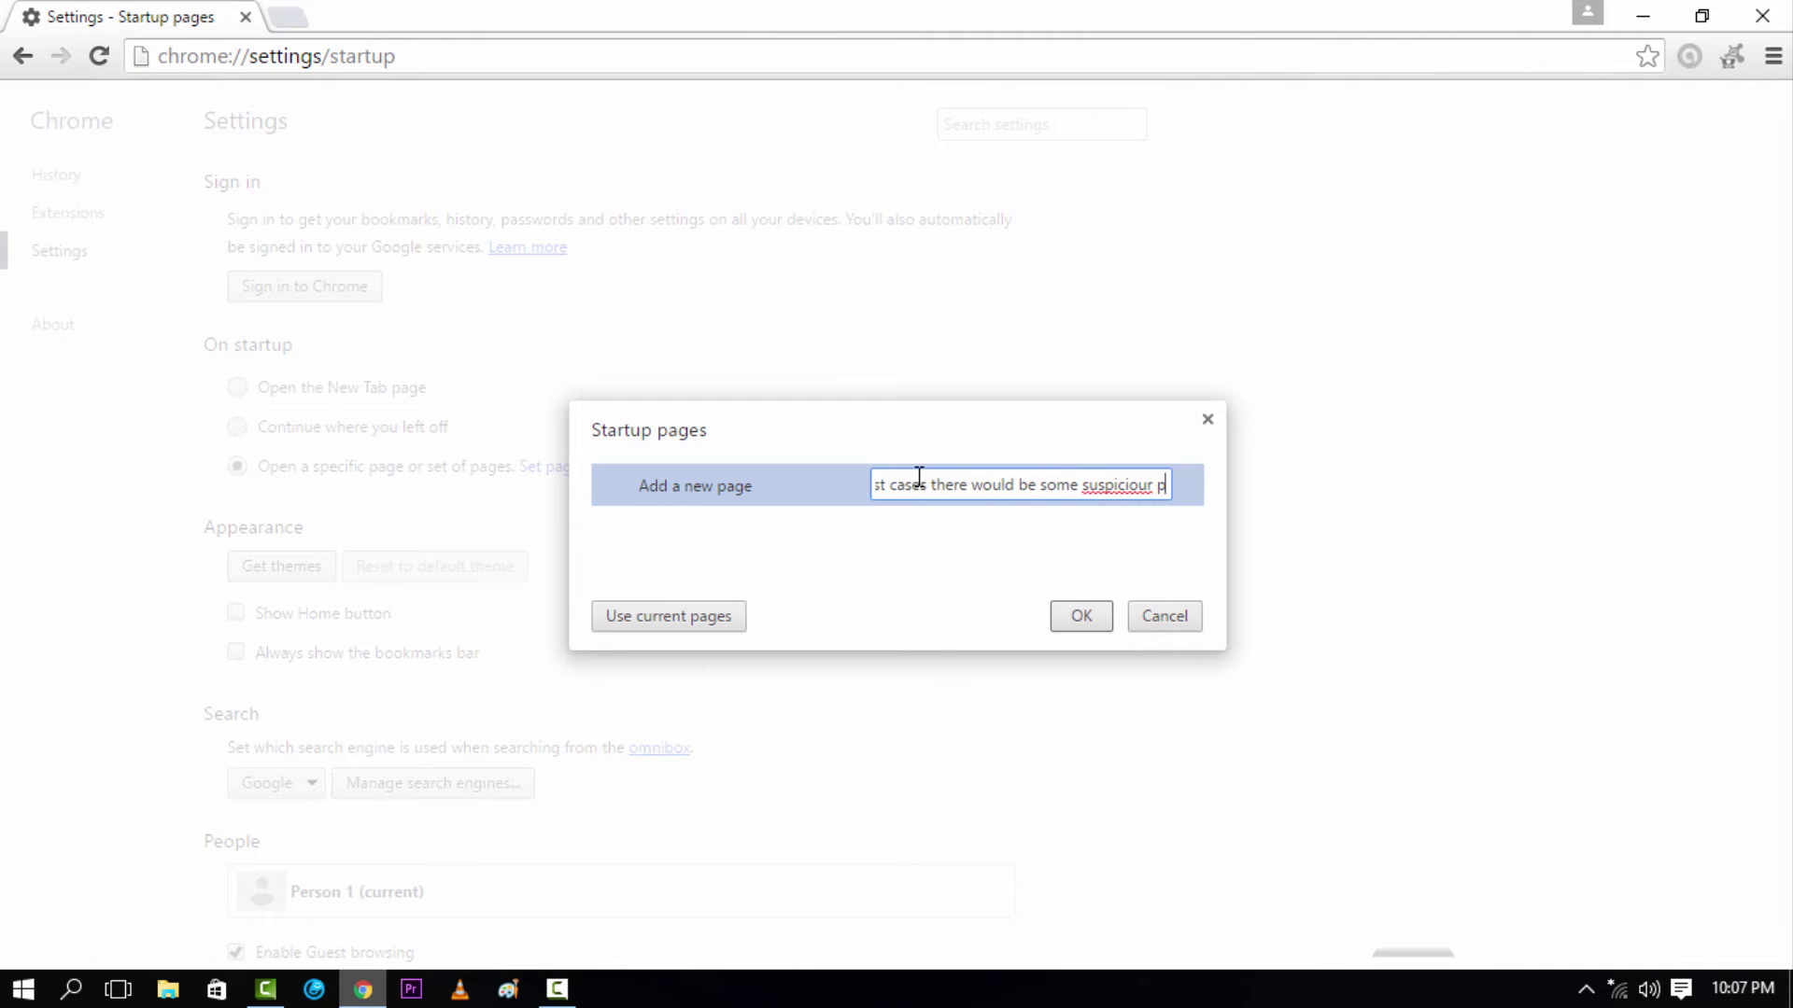
key(BackSpace)
text(s page)
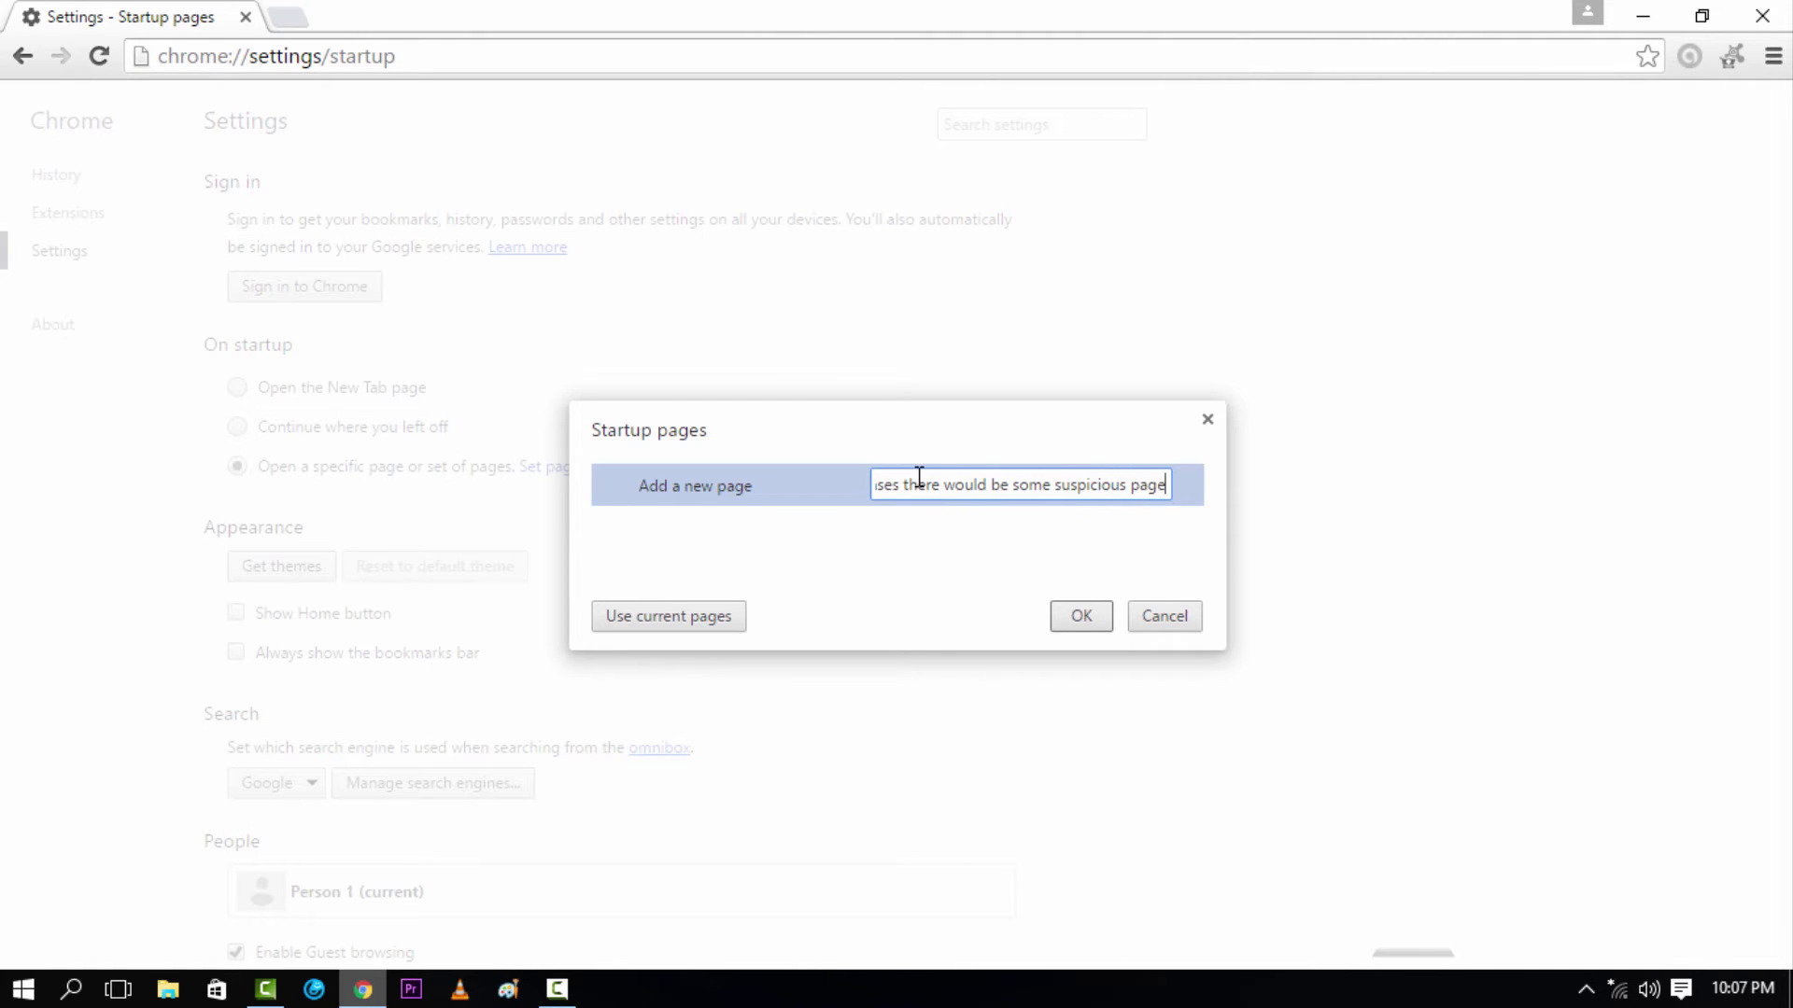
text( here!!!!)
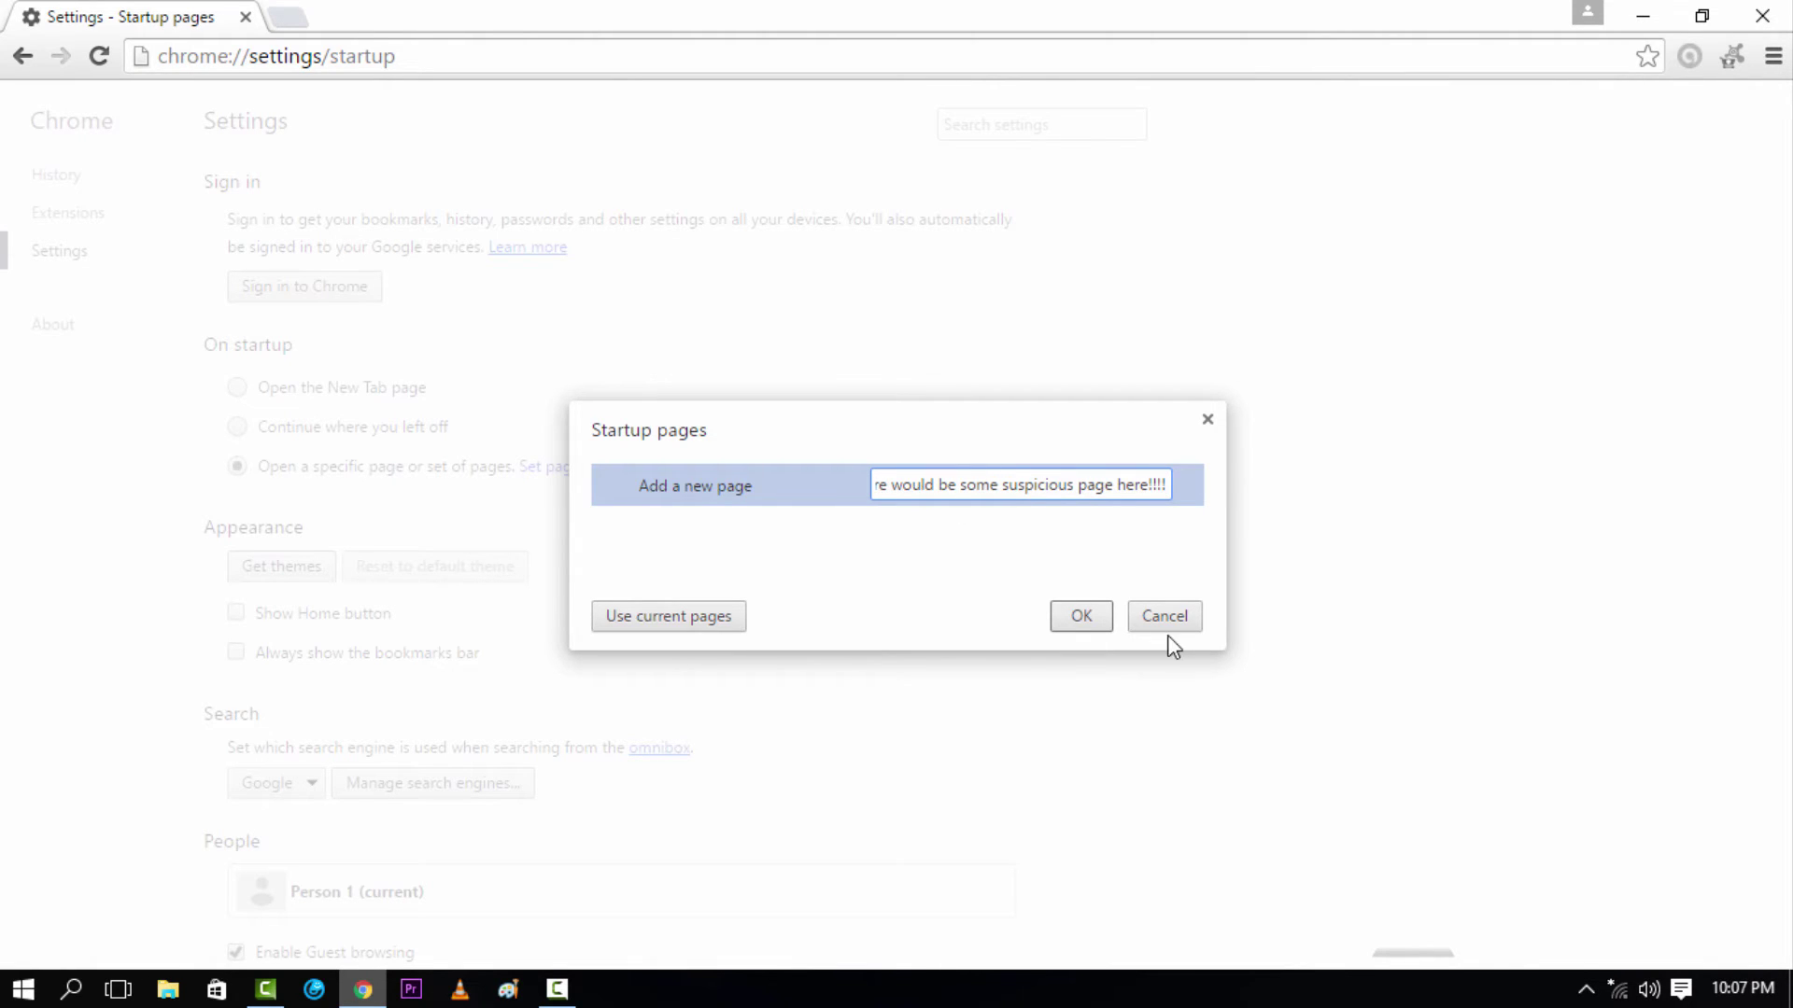
key(Return)
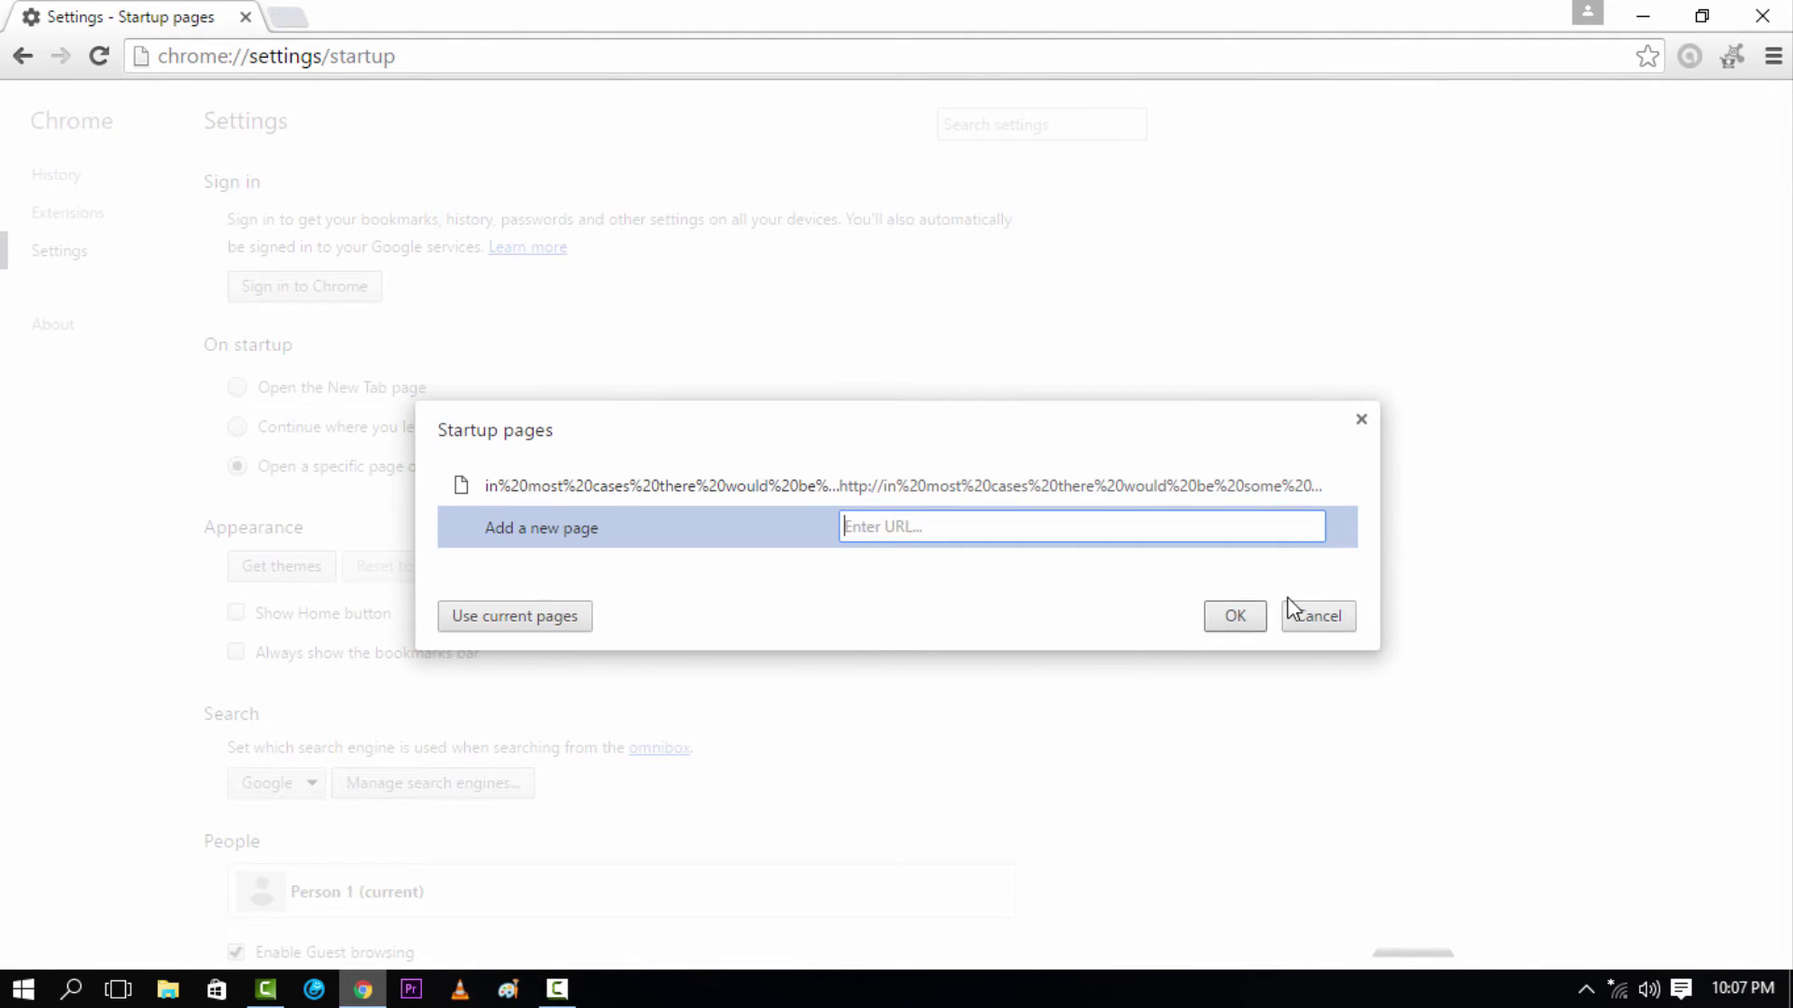
click(1312, 617)
click(323, 390)
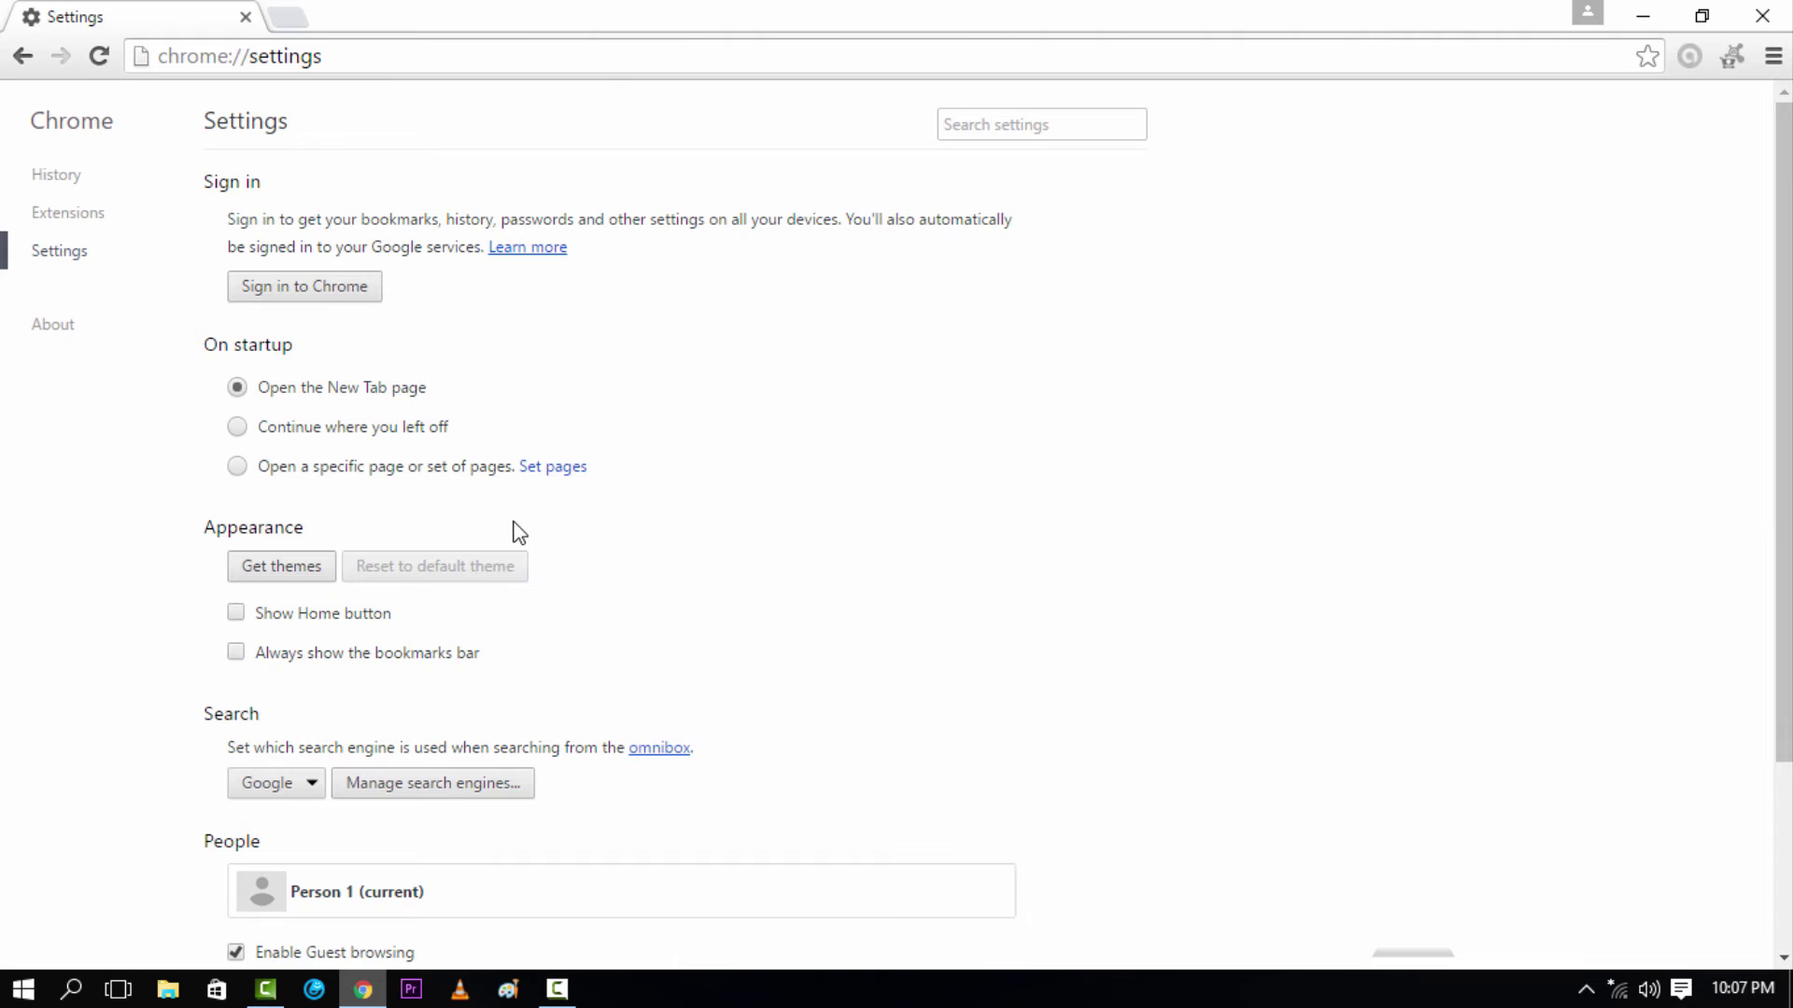
scroll(519, 532, down, 1)
click(299, 664)
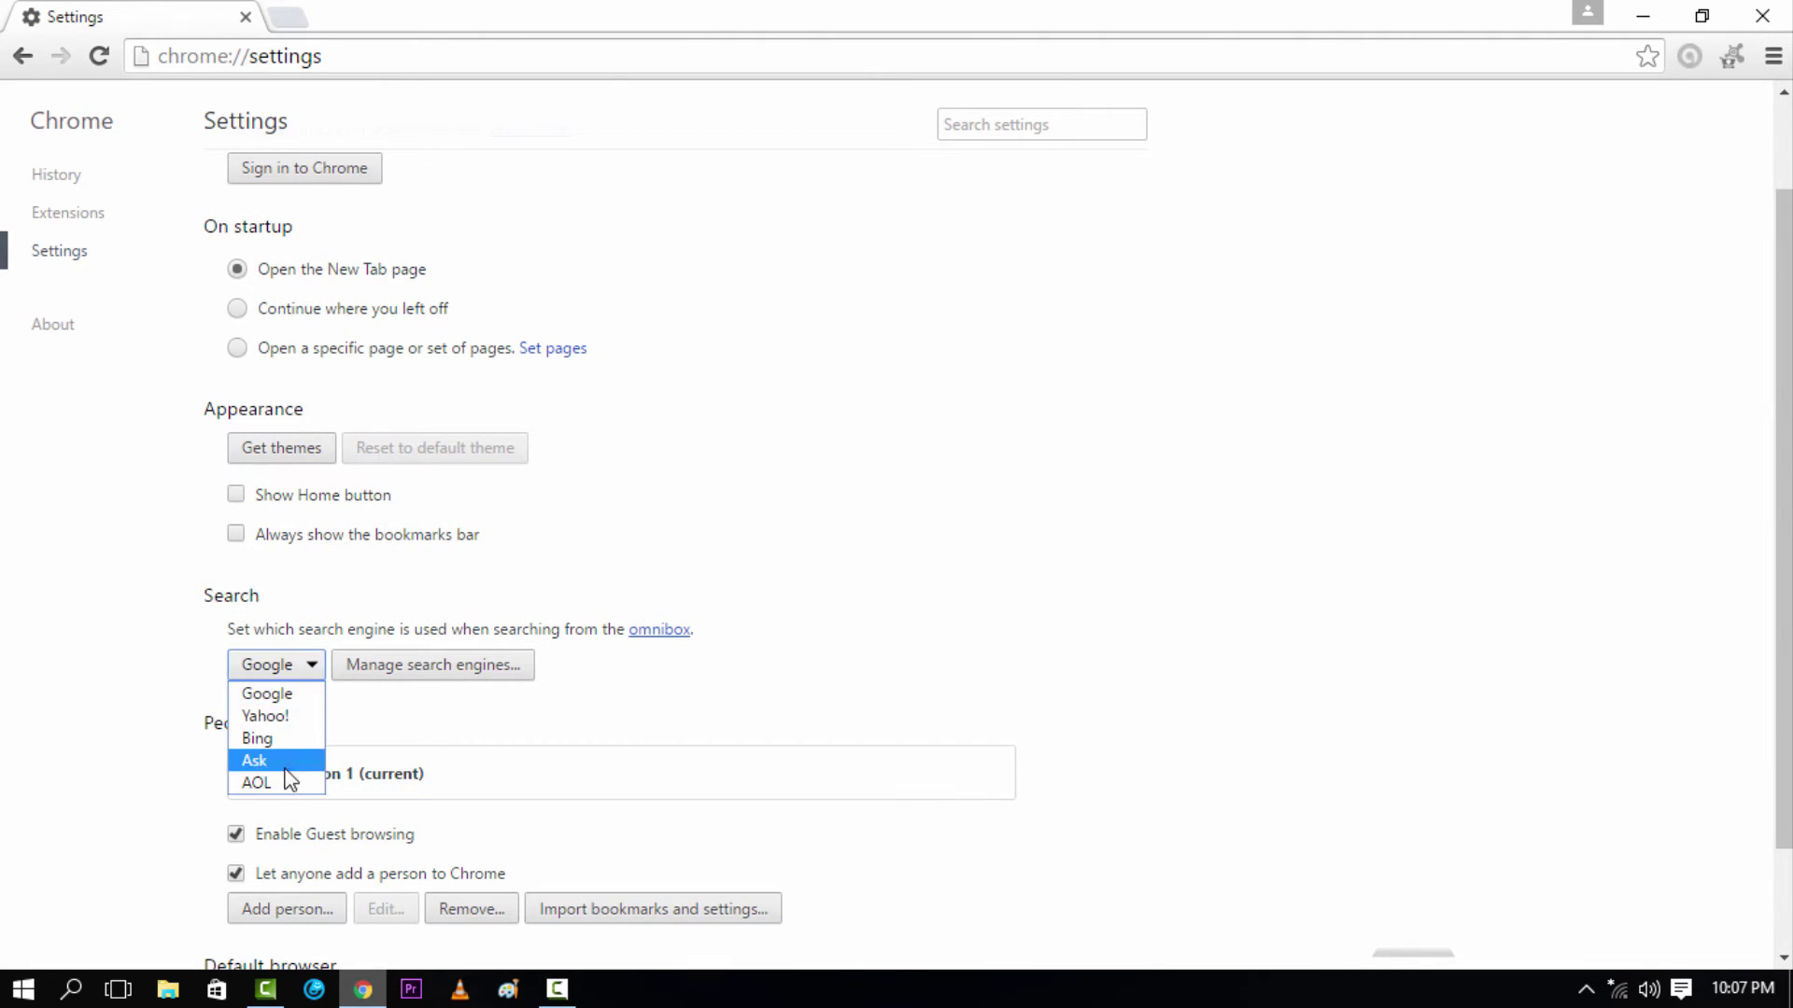
click(278, 669)
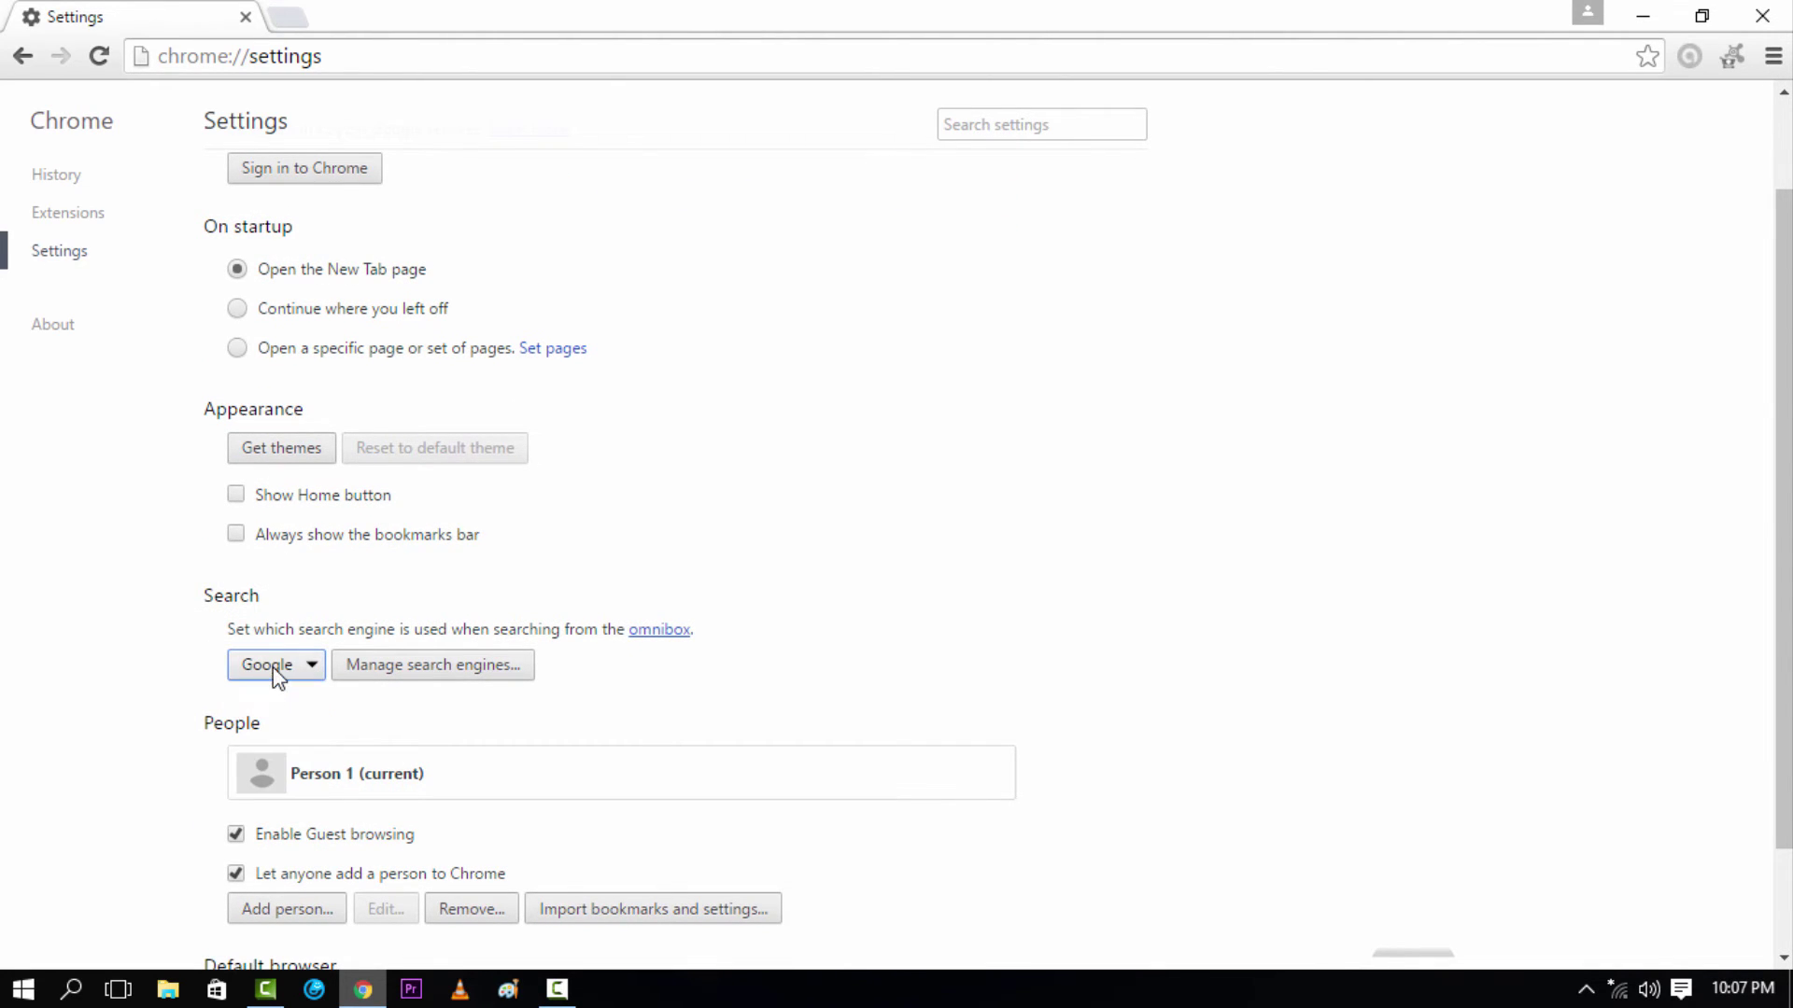
click(374, 665)
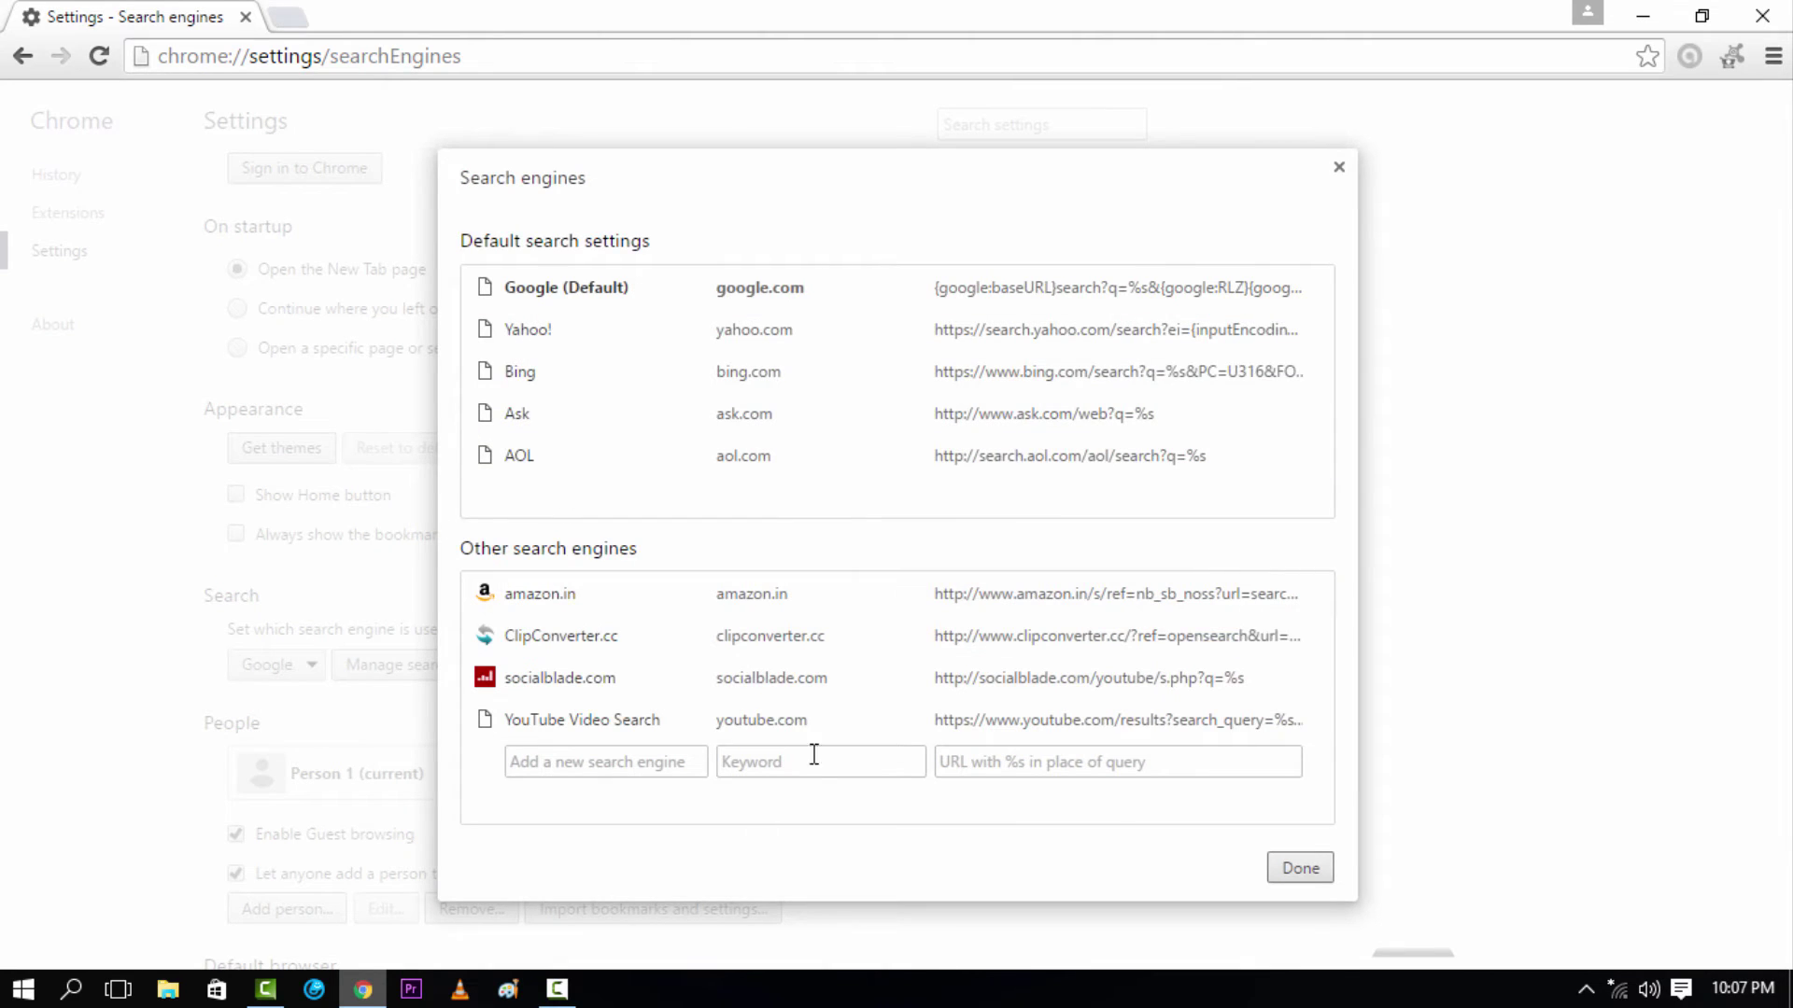
click(1339, 168)
scroll(5, 698, down, 2)
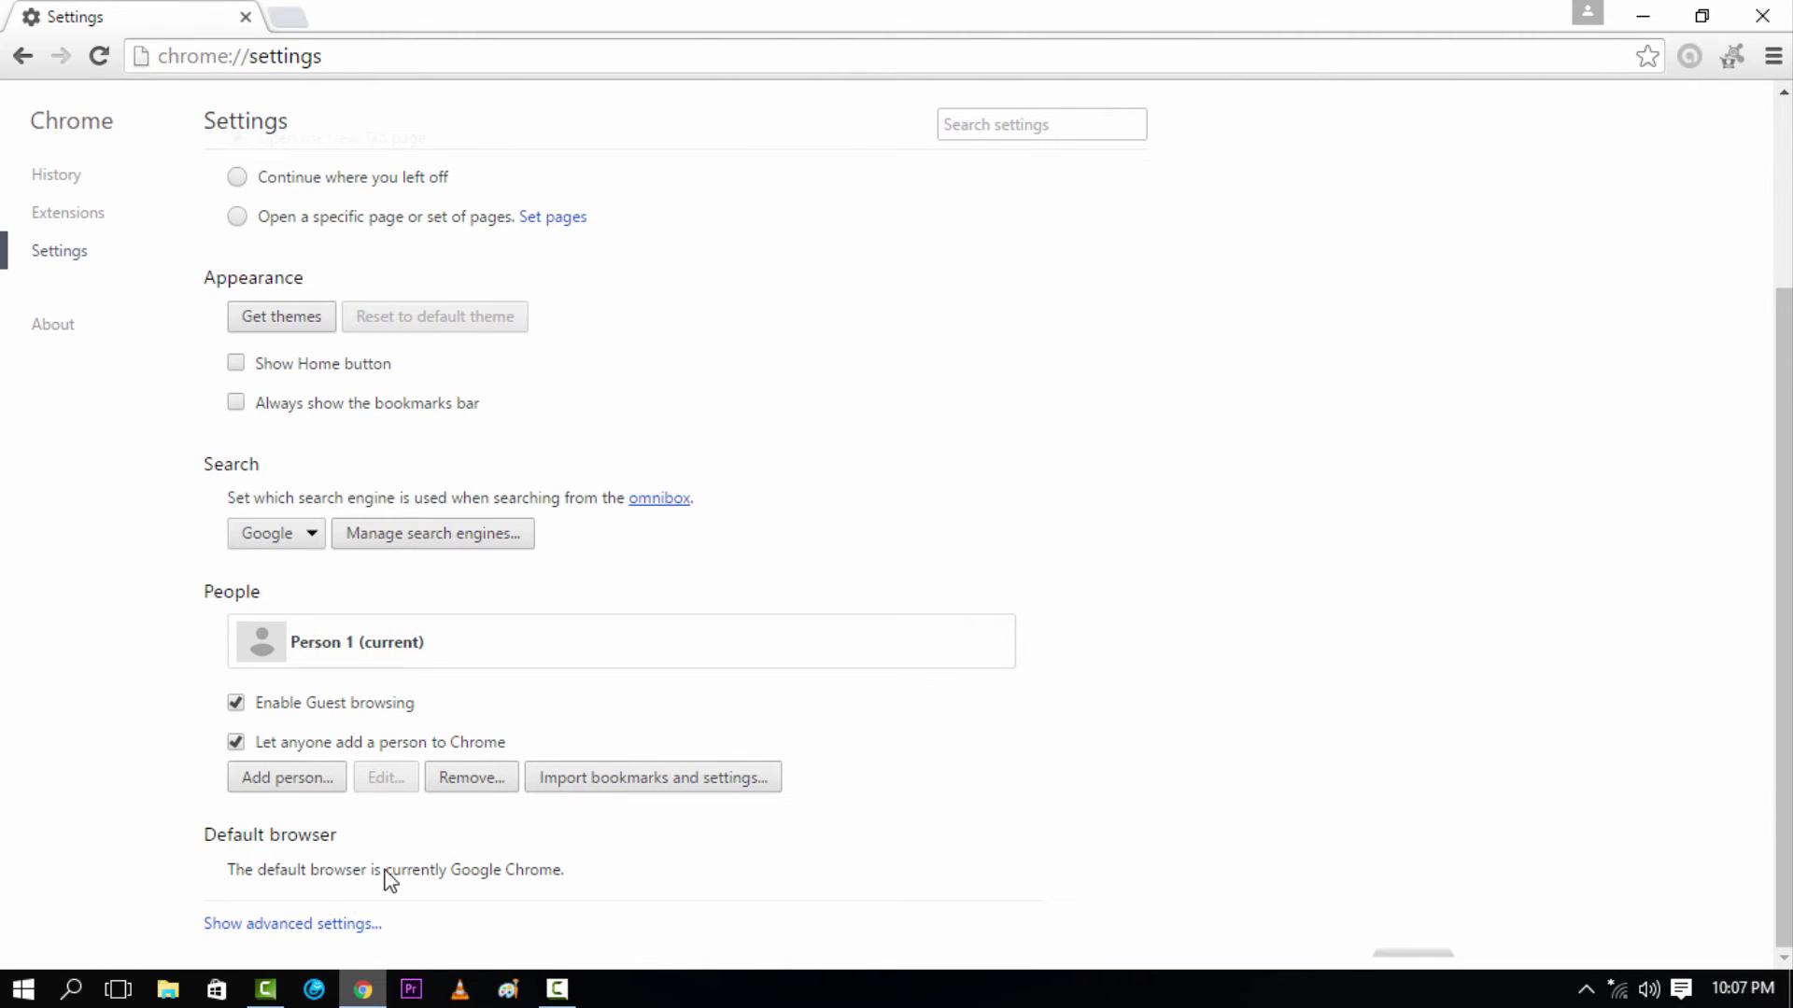
Step: Show advanced settings and scroll through Privacy, Passwords and forms, and Web content
click(312, 924)
scroll(533, 747, down, 3)
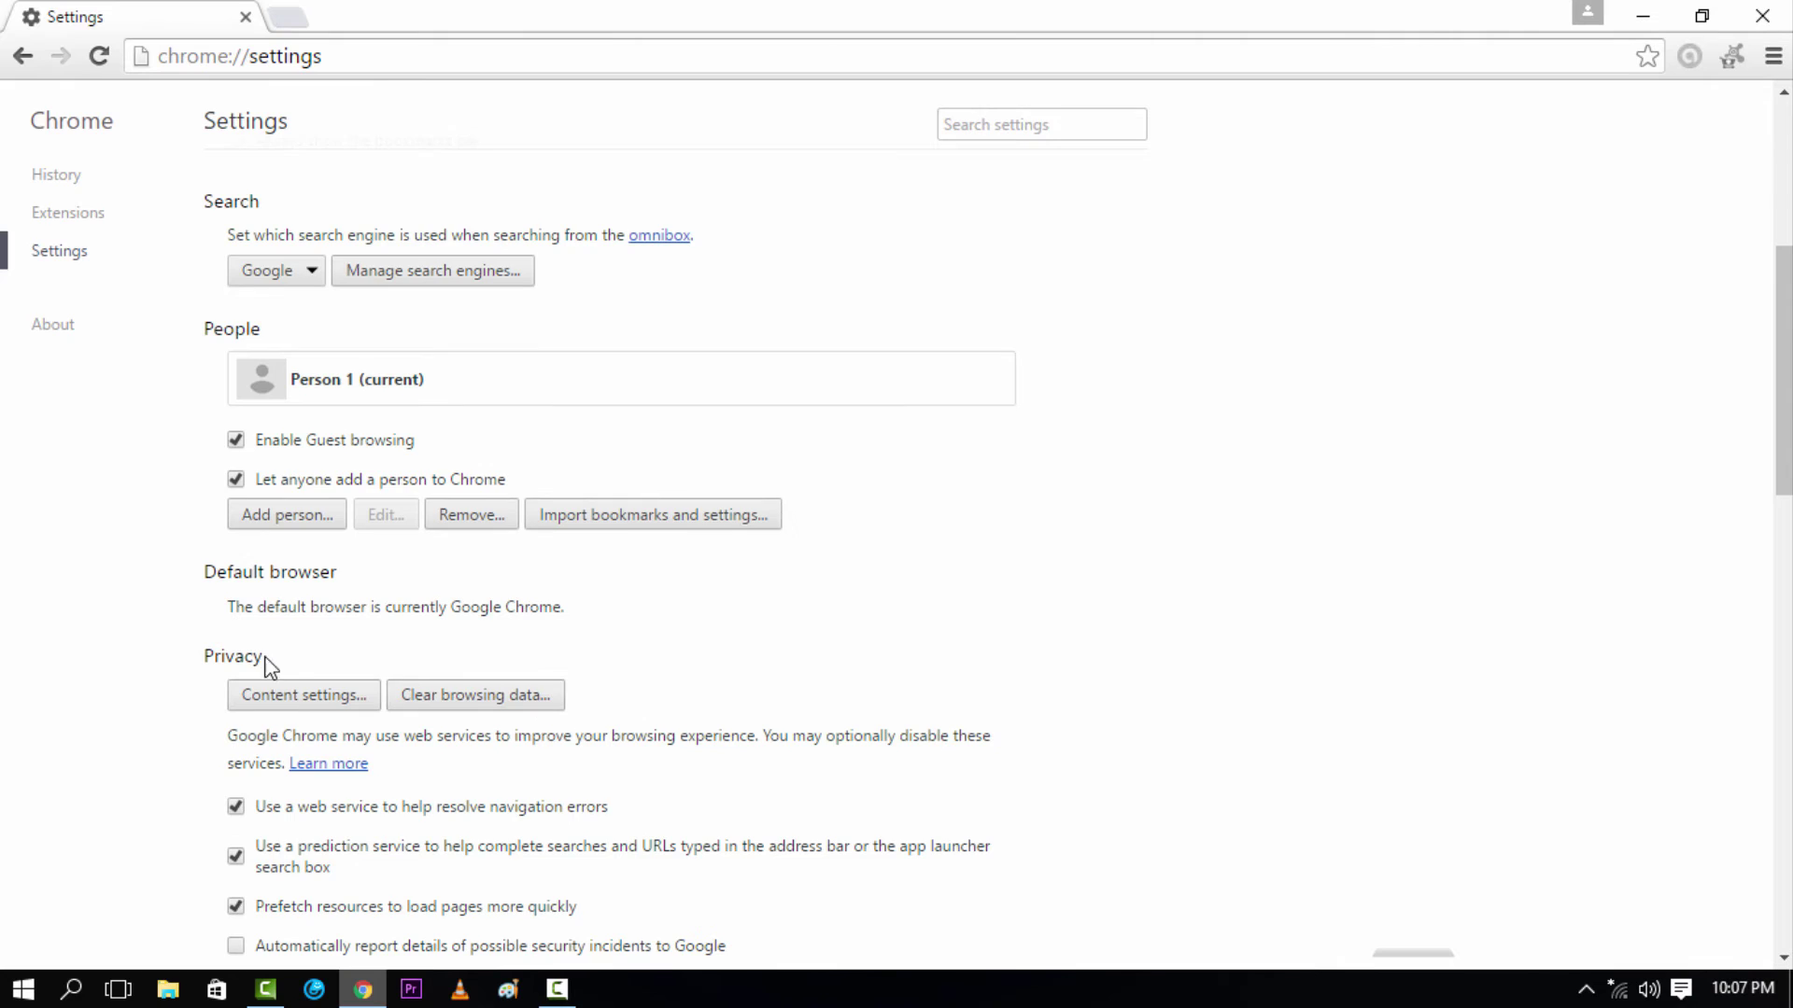
scroll(373, 653, down, 2)
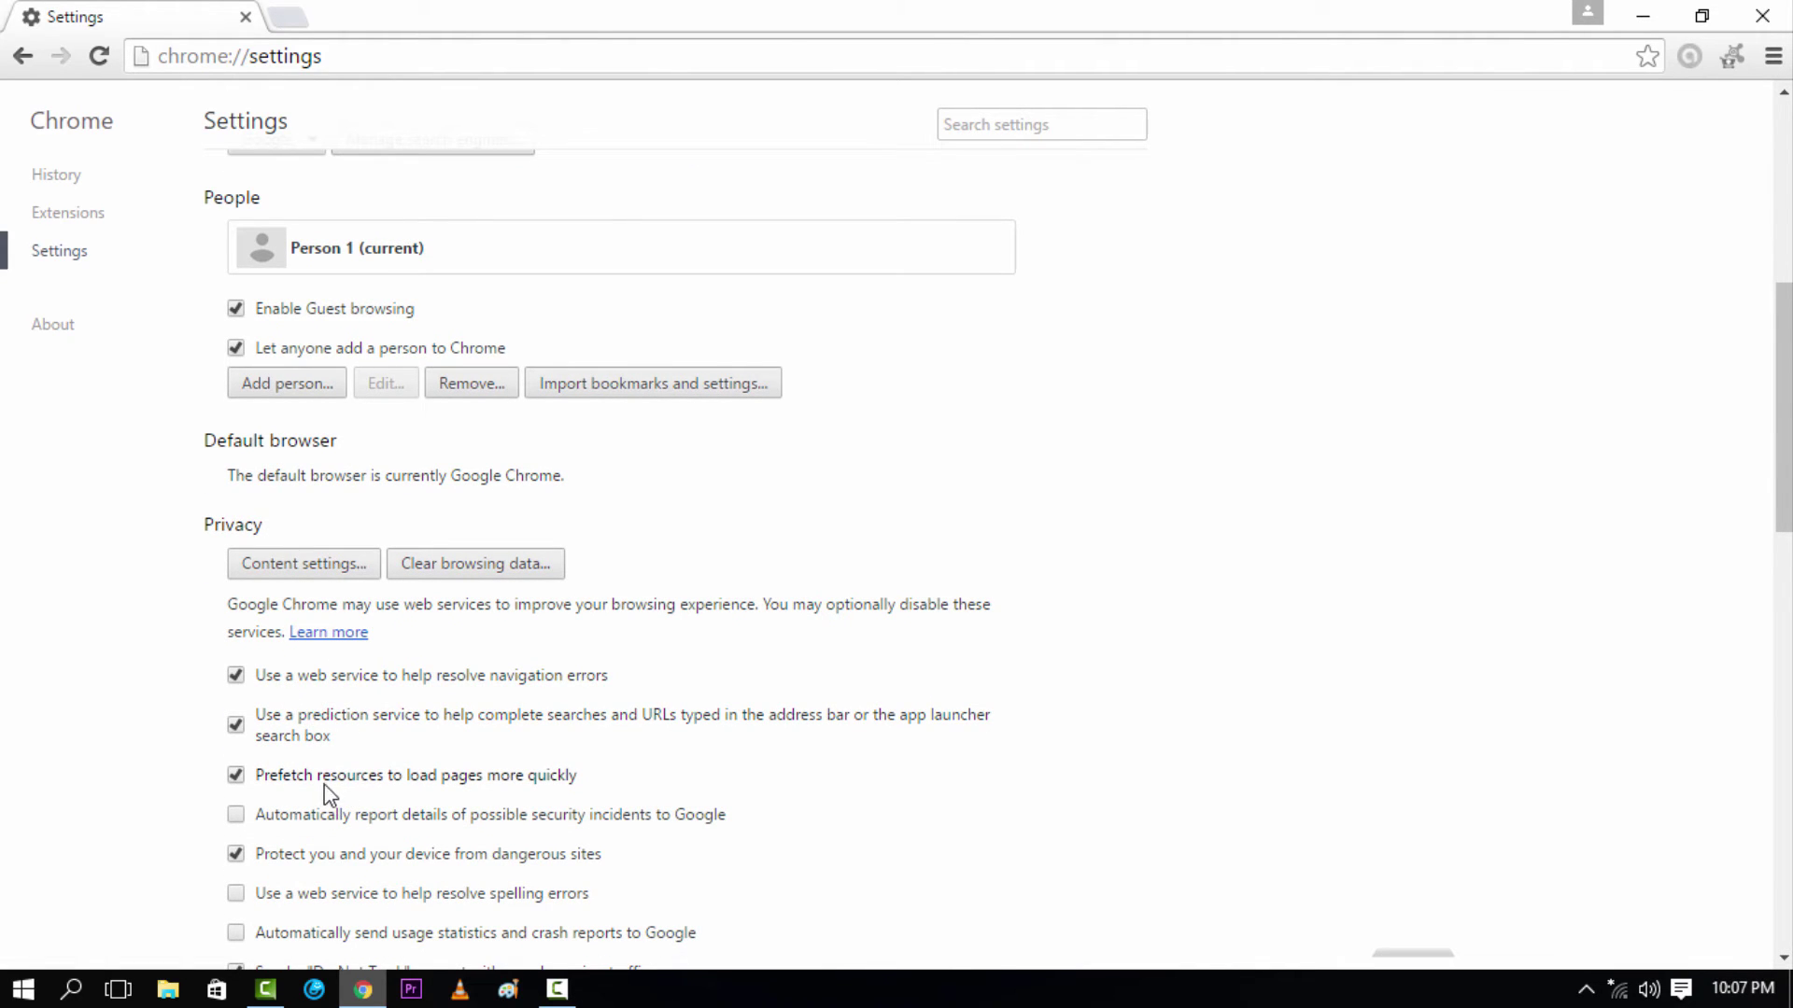
scroll(323, 789, down, 6)
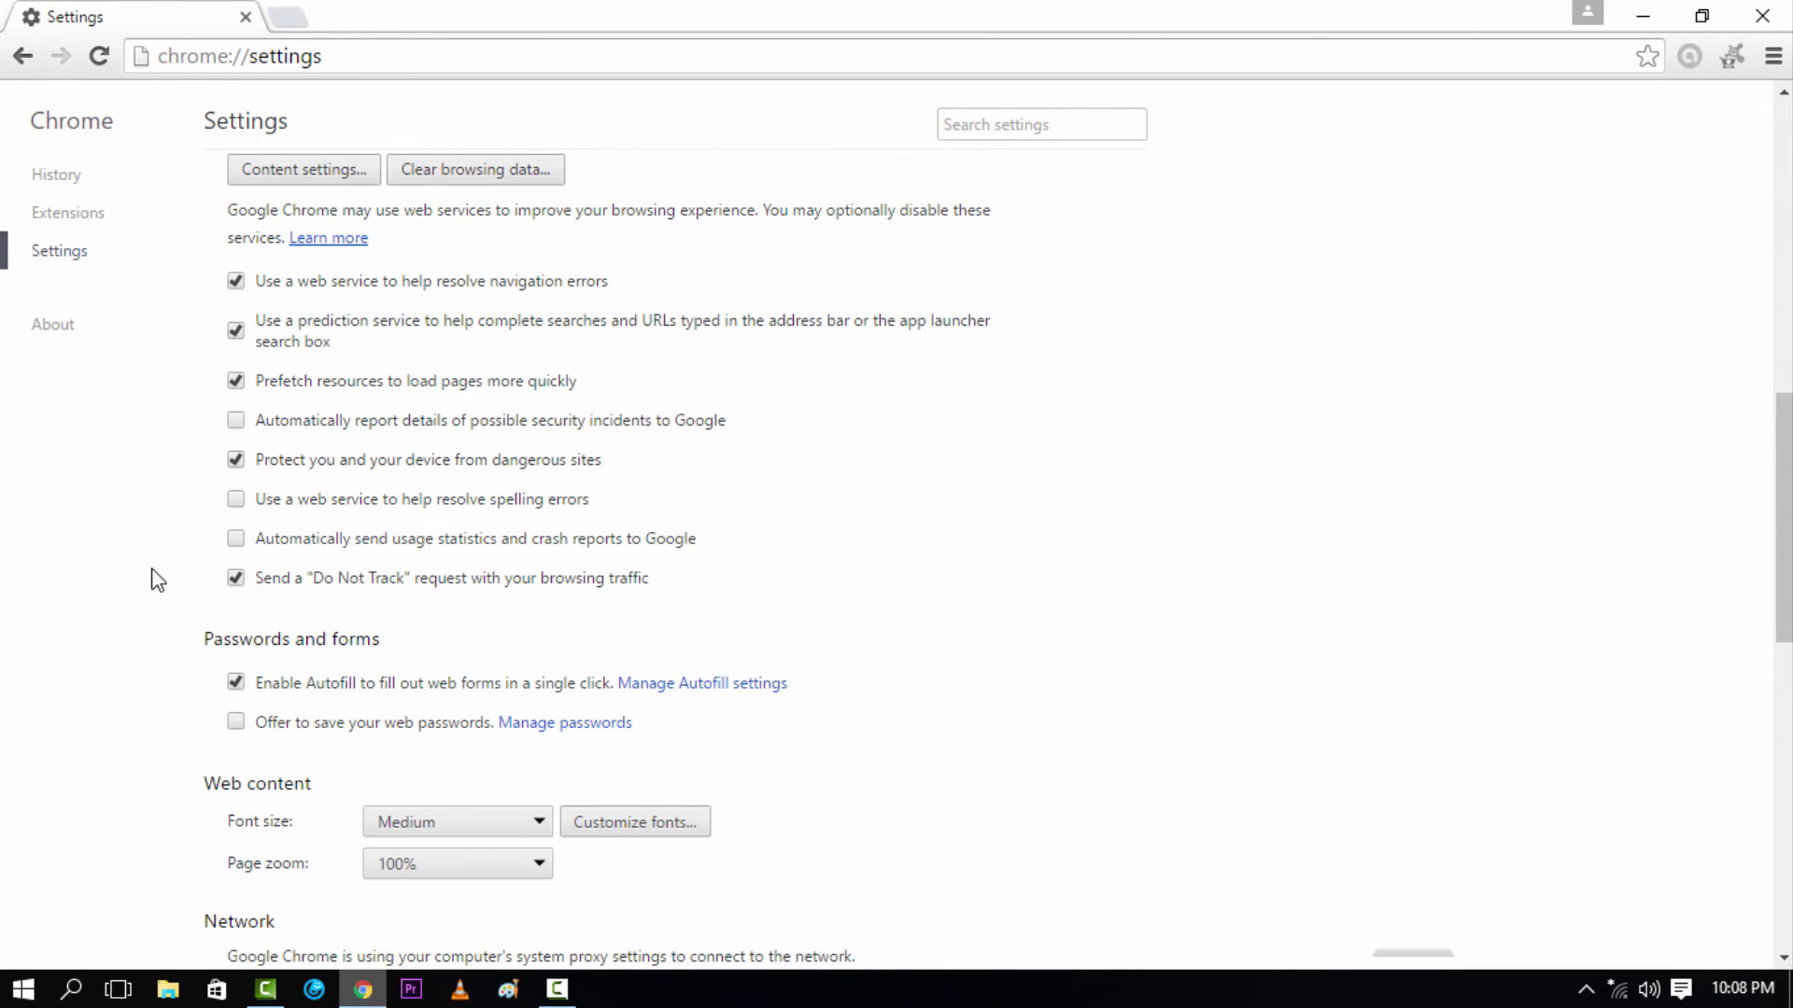
scroll(157, 579, down, 2)
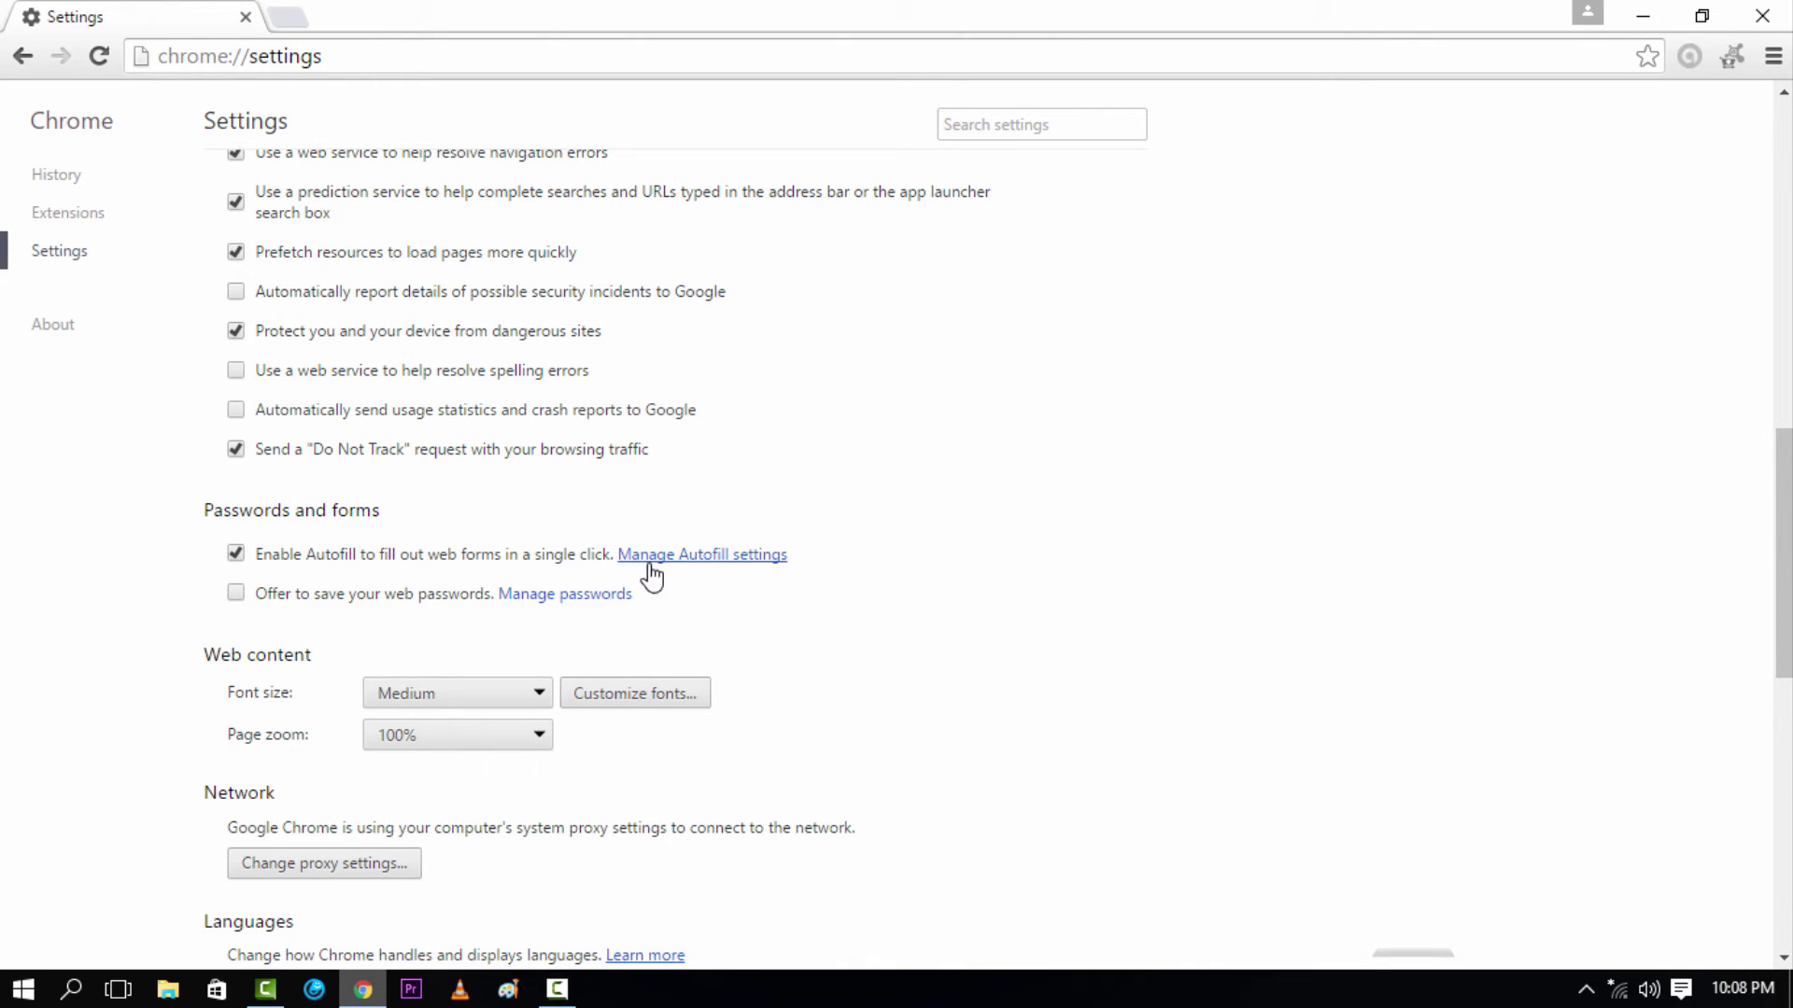
scroll(392, 628, down, 2)
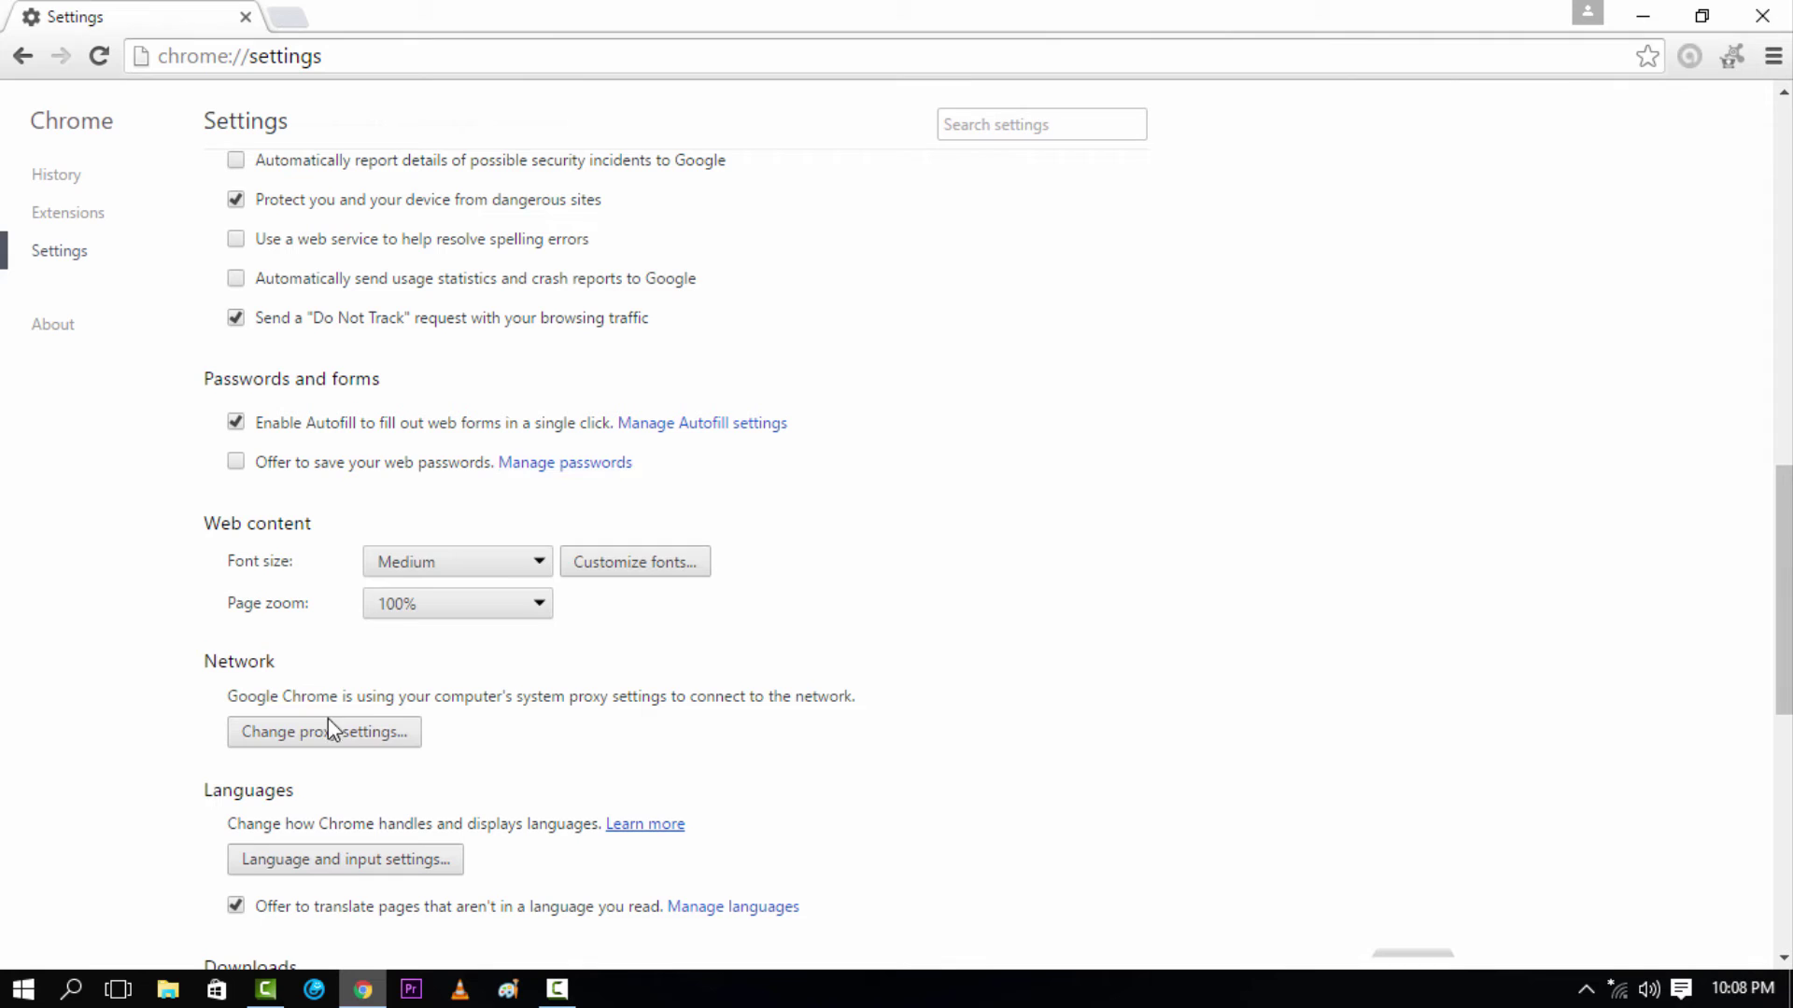
Step: Glance at the proxy settings, then set downloads to ask where to save each file
click(298, 734)
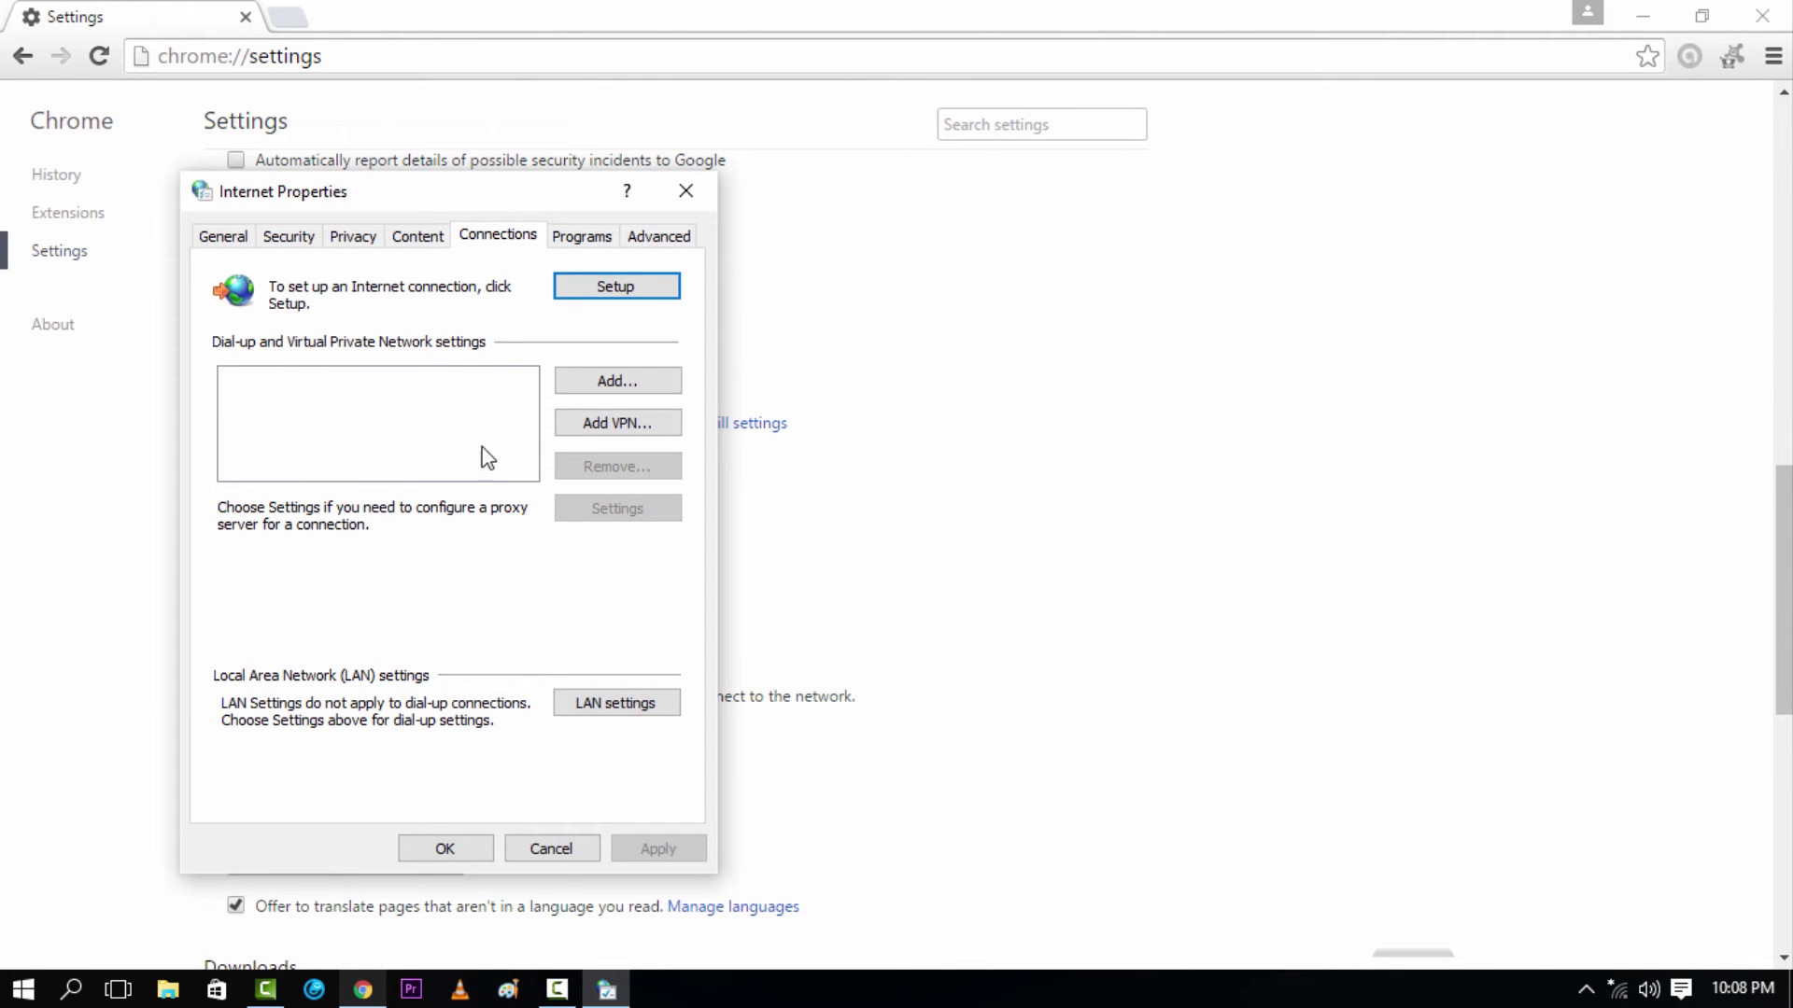
click(686, 191)
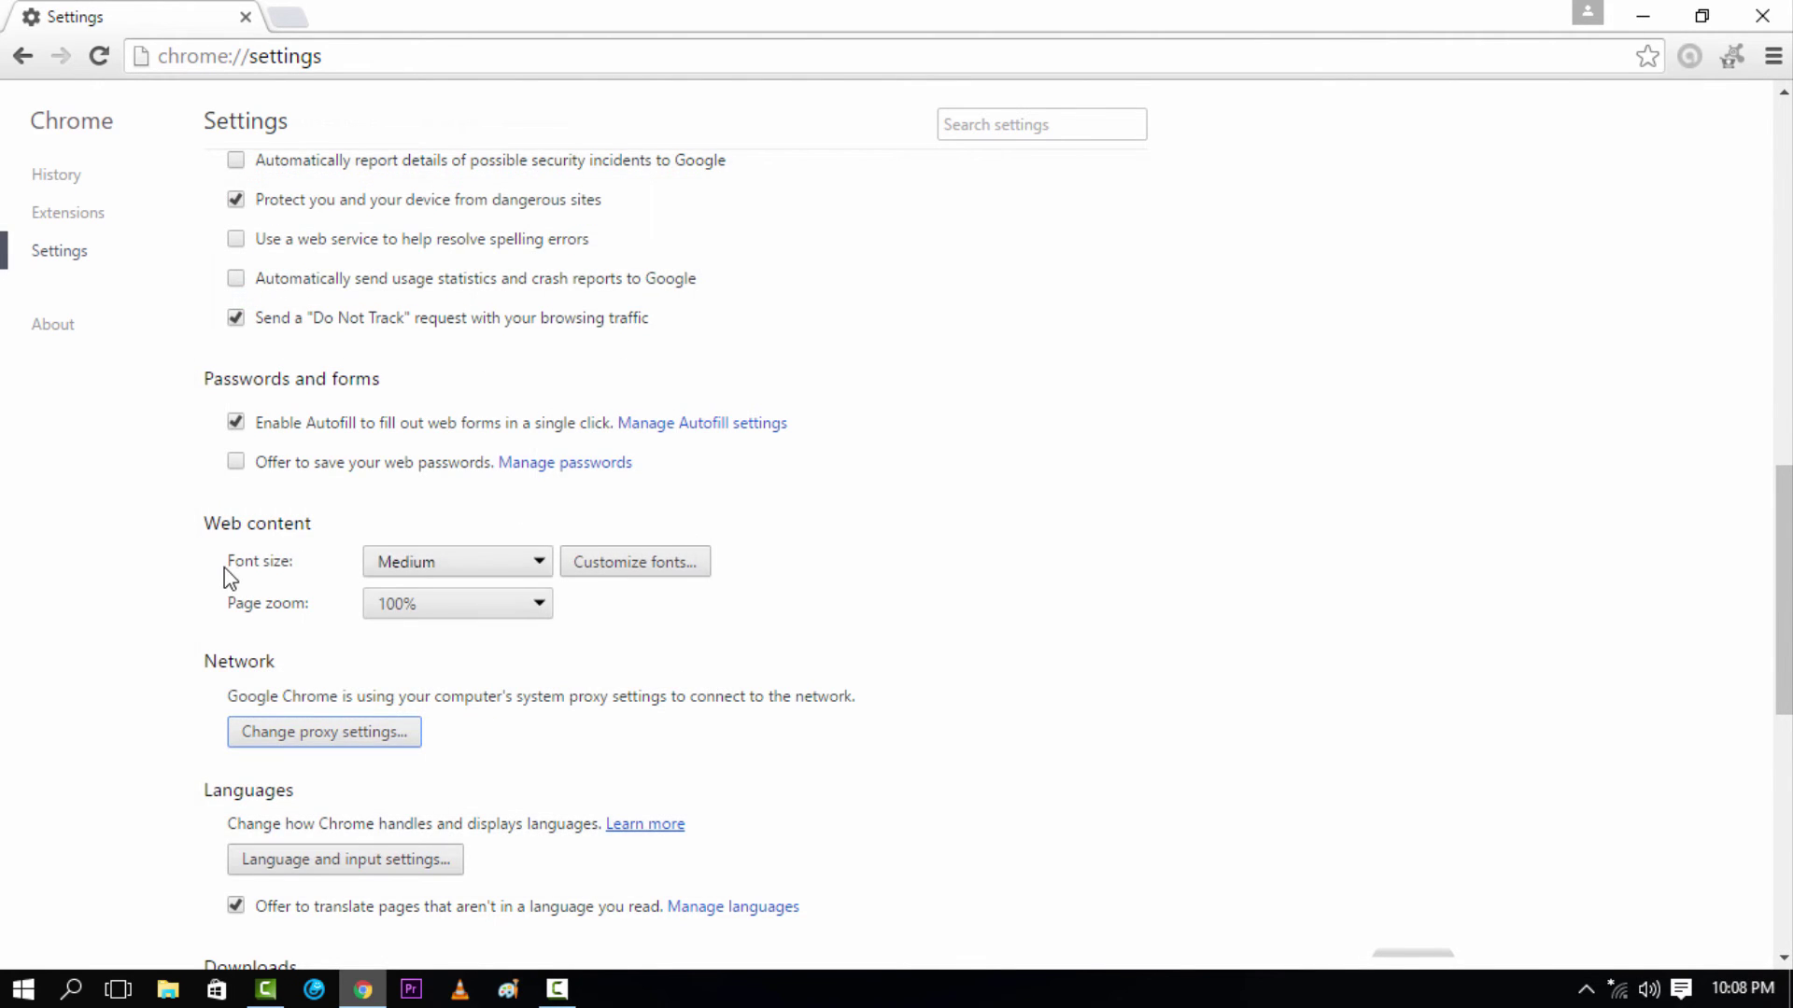
scroll(229, 579, down, 3)
scroll(280, 730, down, 3)
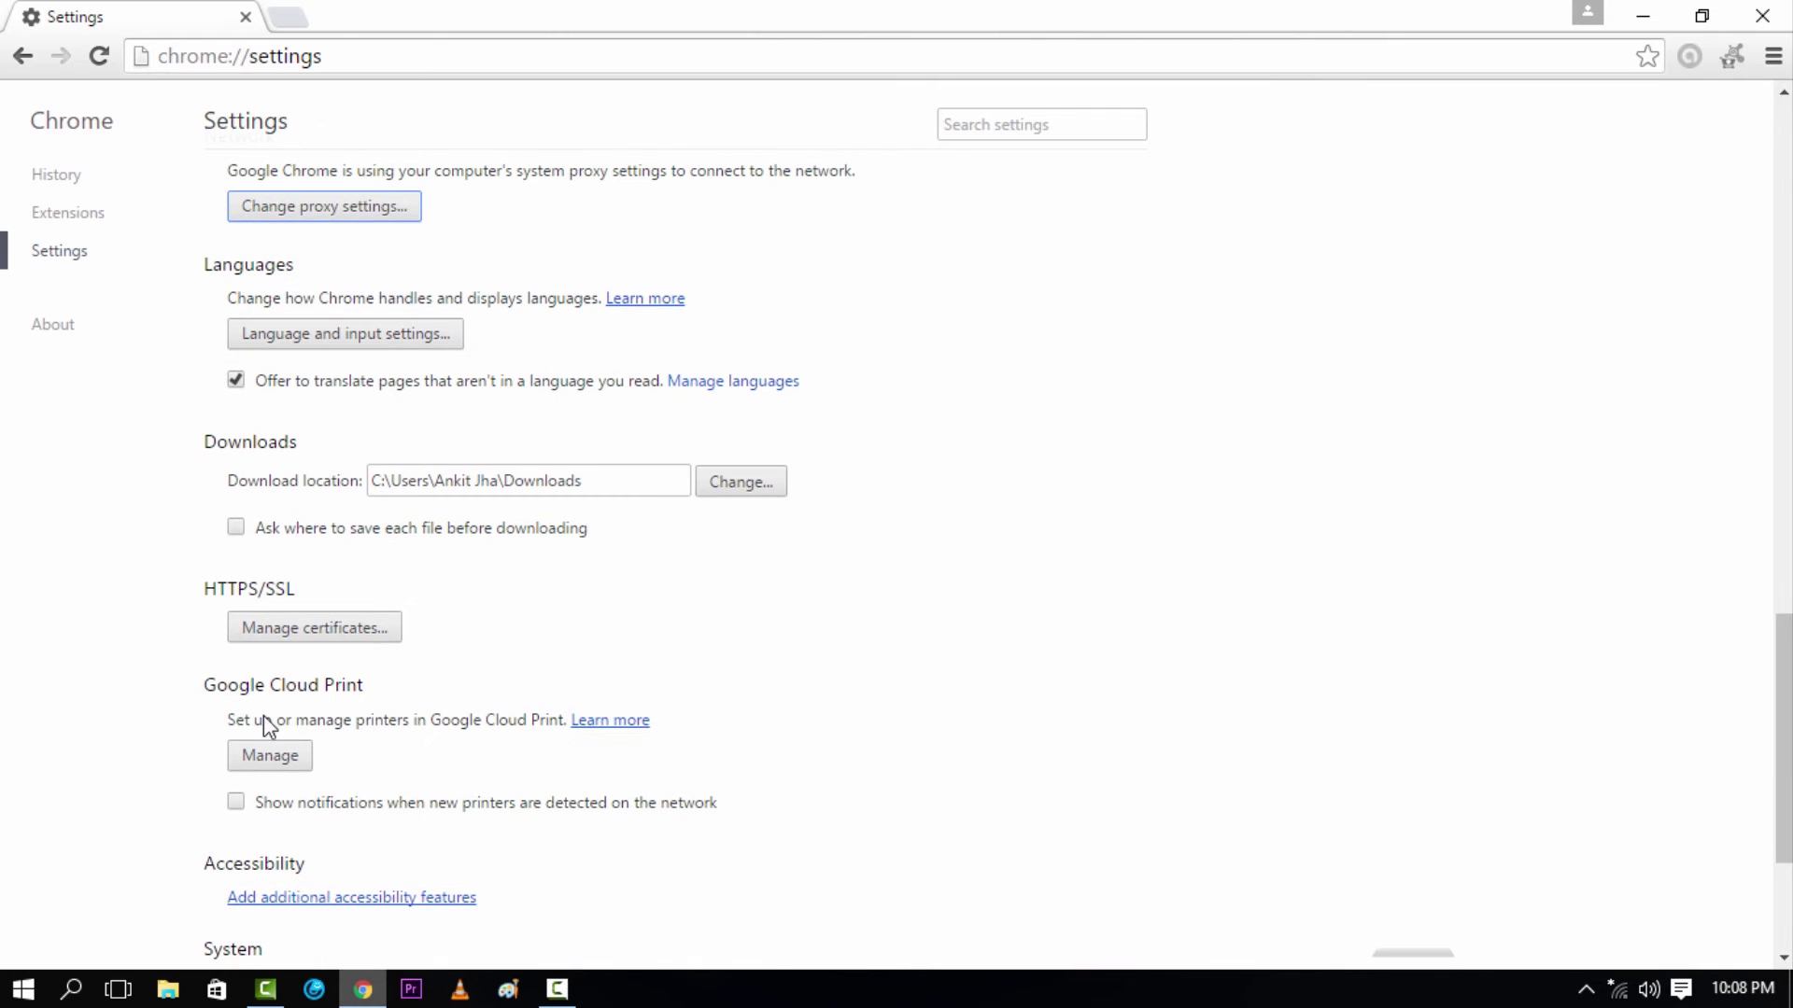
click(296, 529)
Step: Go to the About page to check for Chrome updates
scroll(397, 561, down, 3)
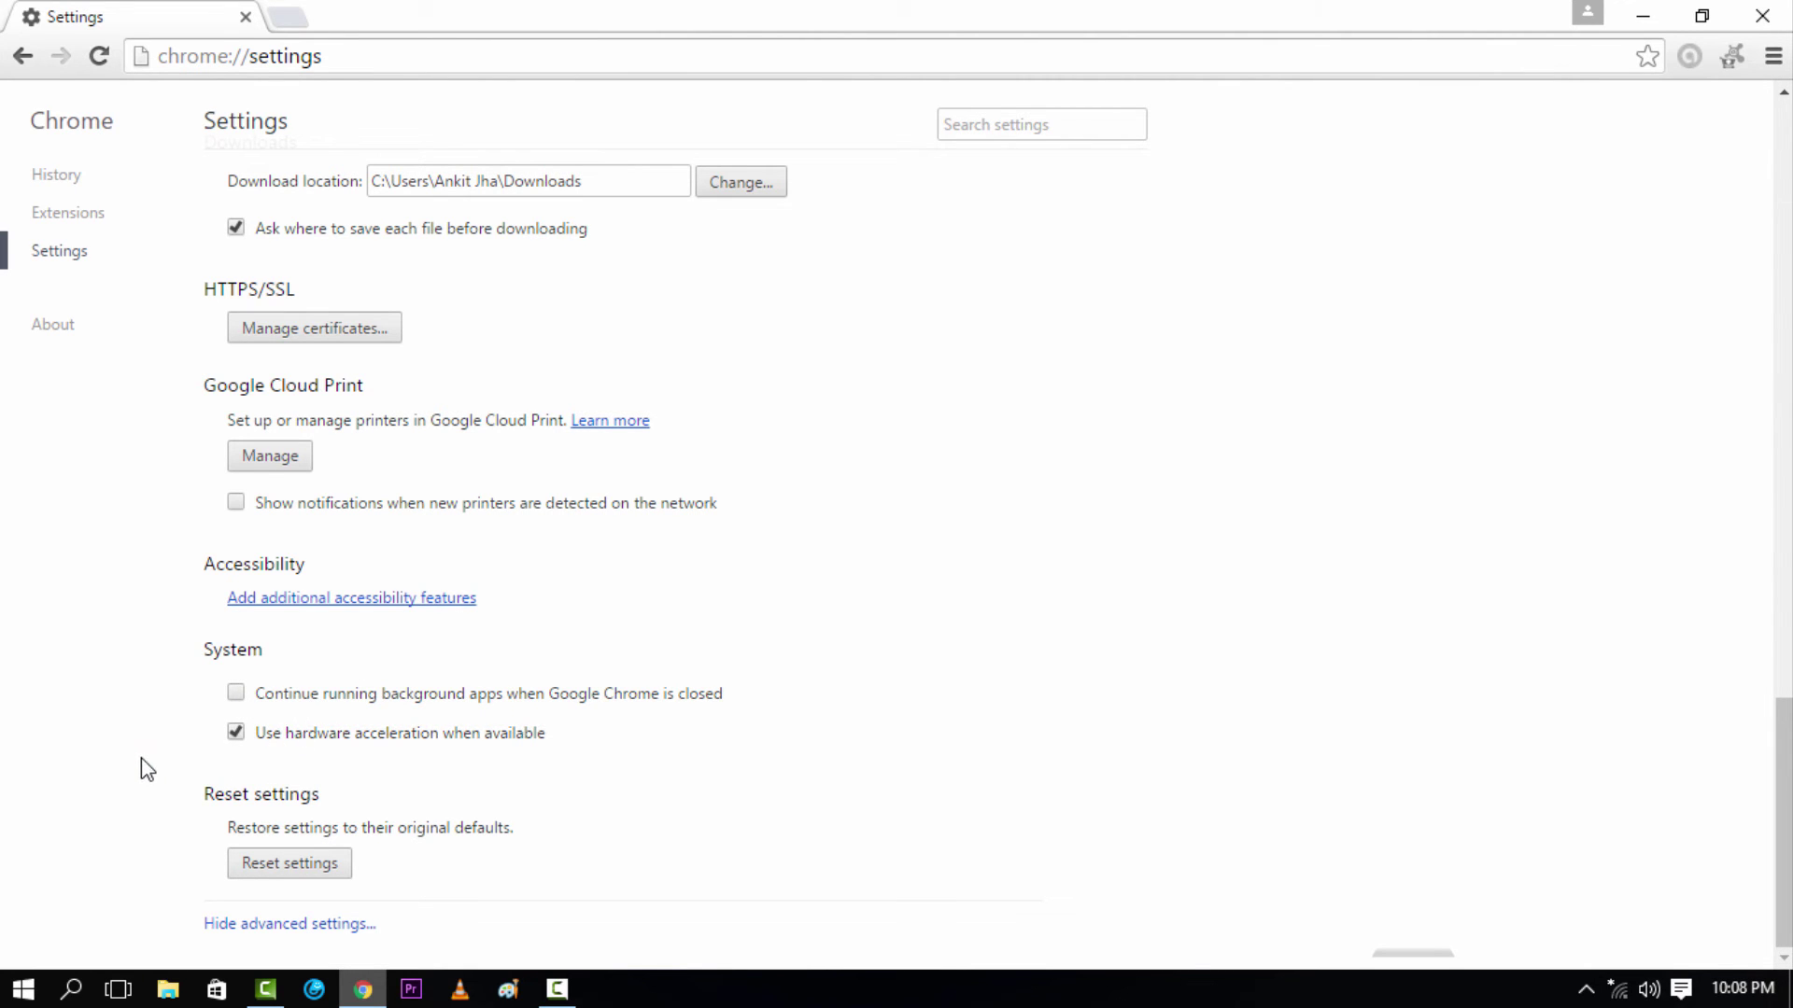
scroll(147, 767, up, 15)
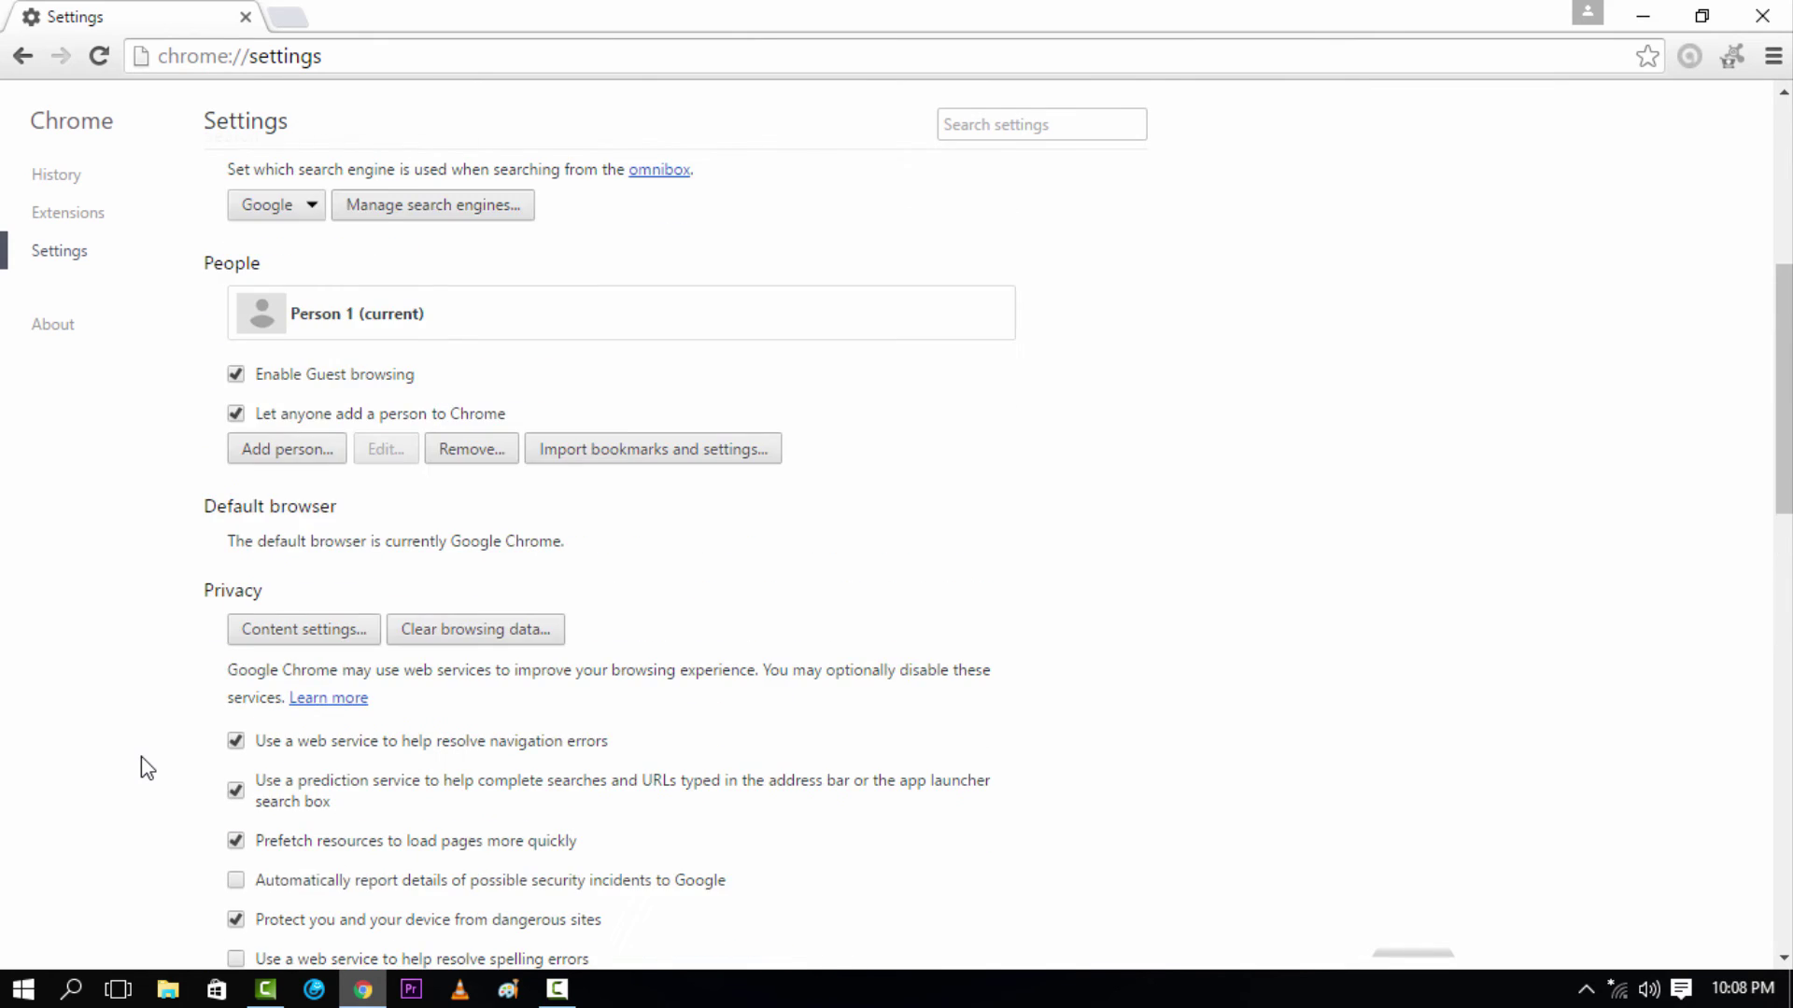
scroll(144, 761, up, 6)
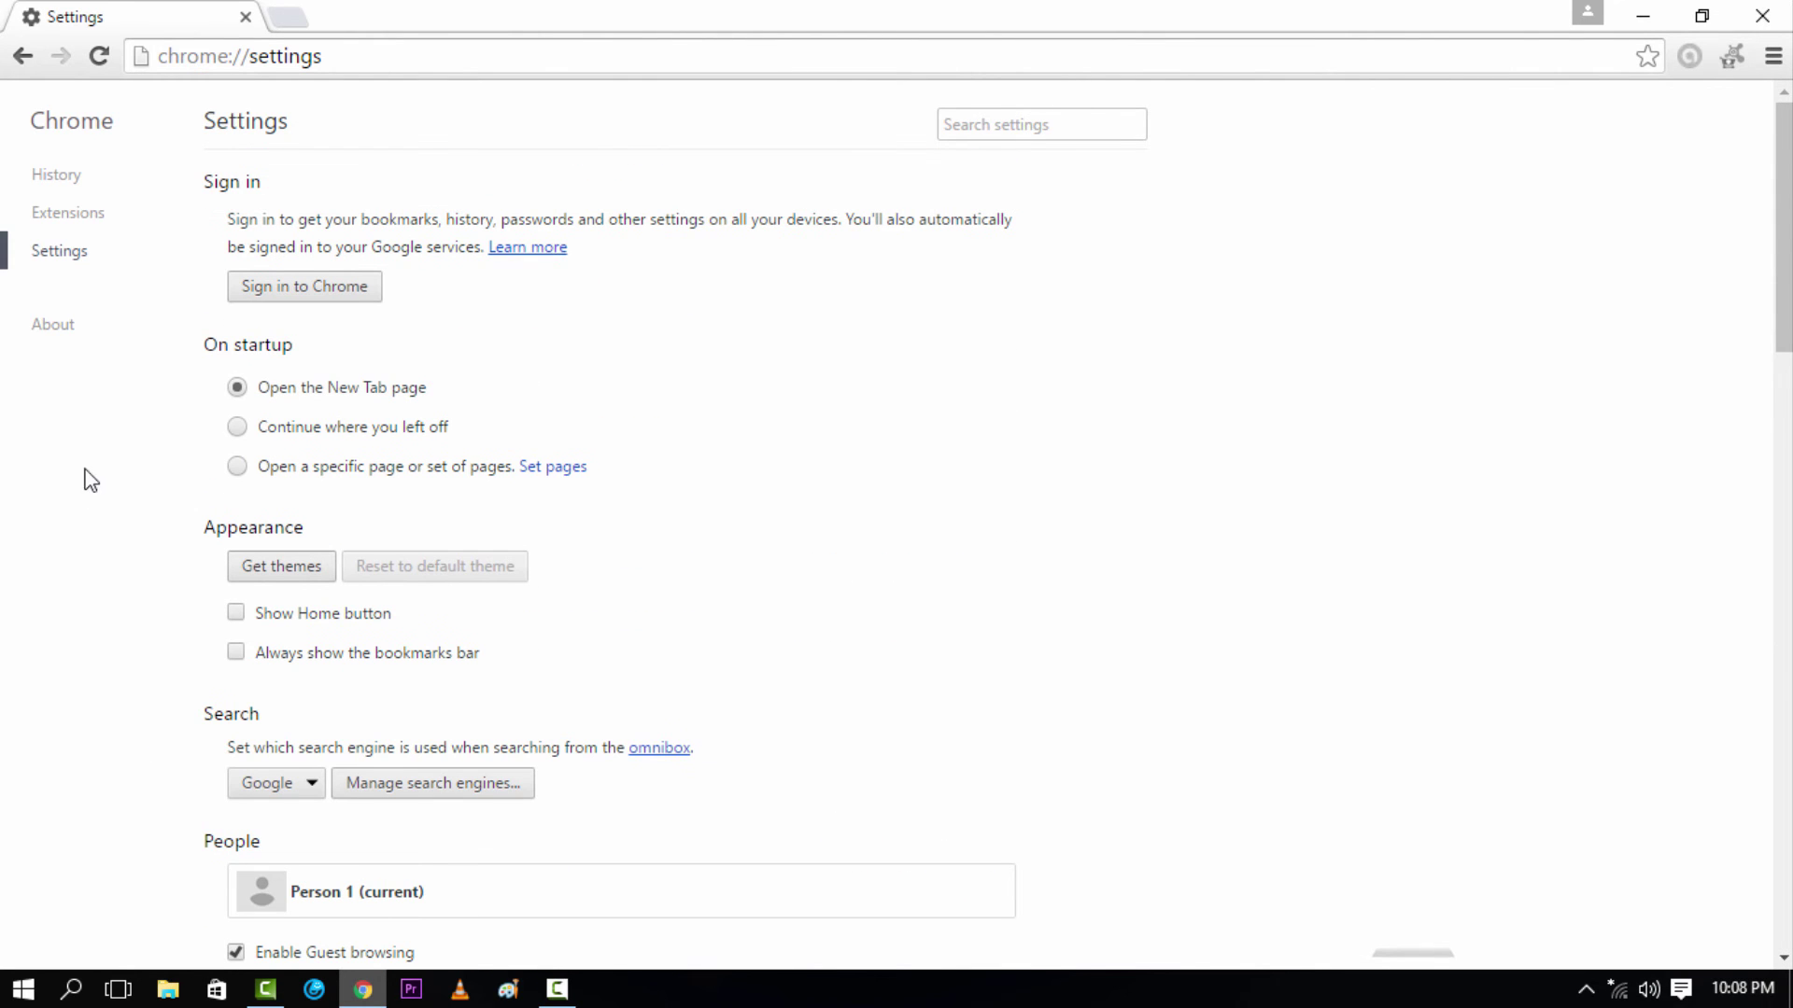
click(52, 329)
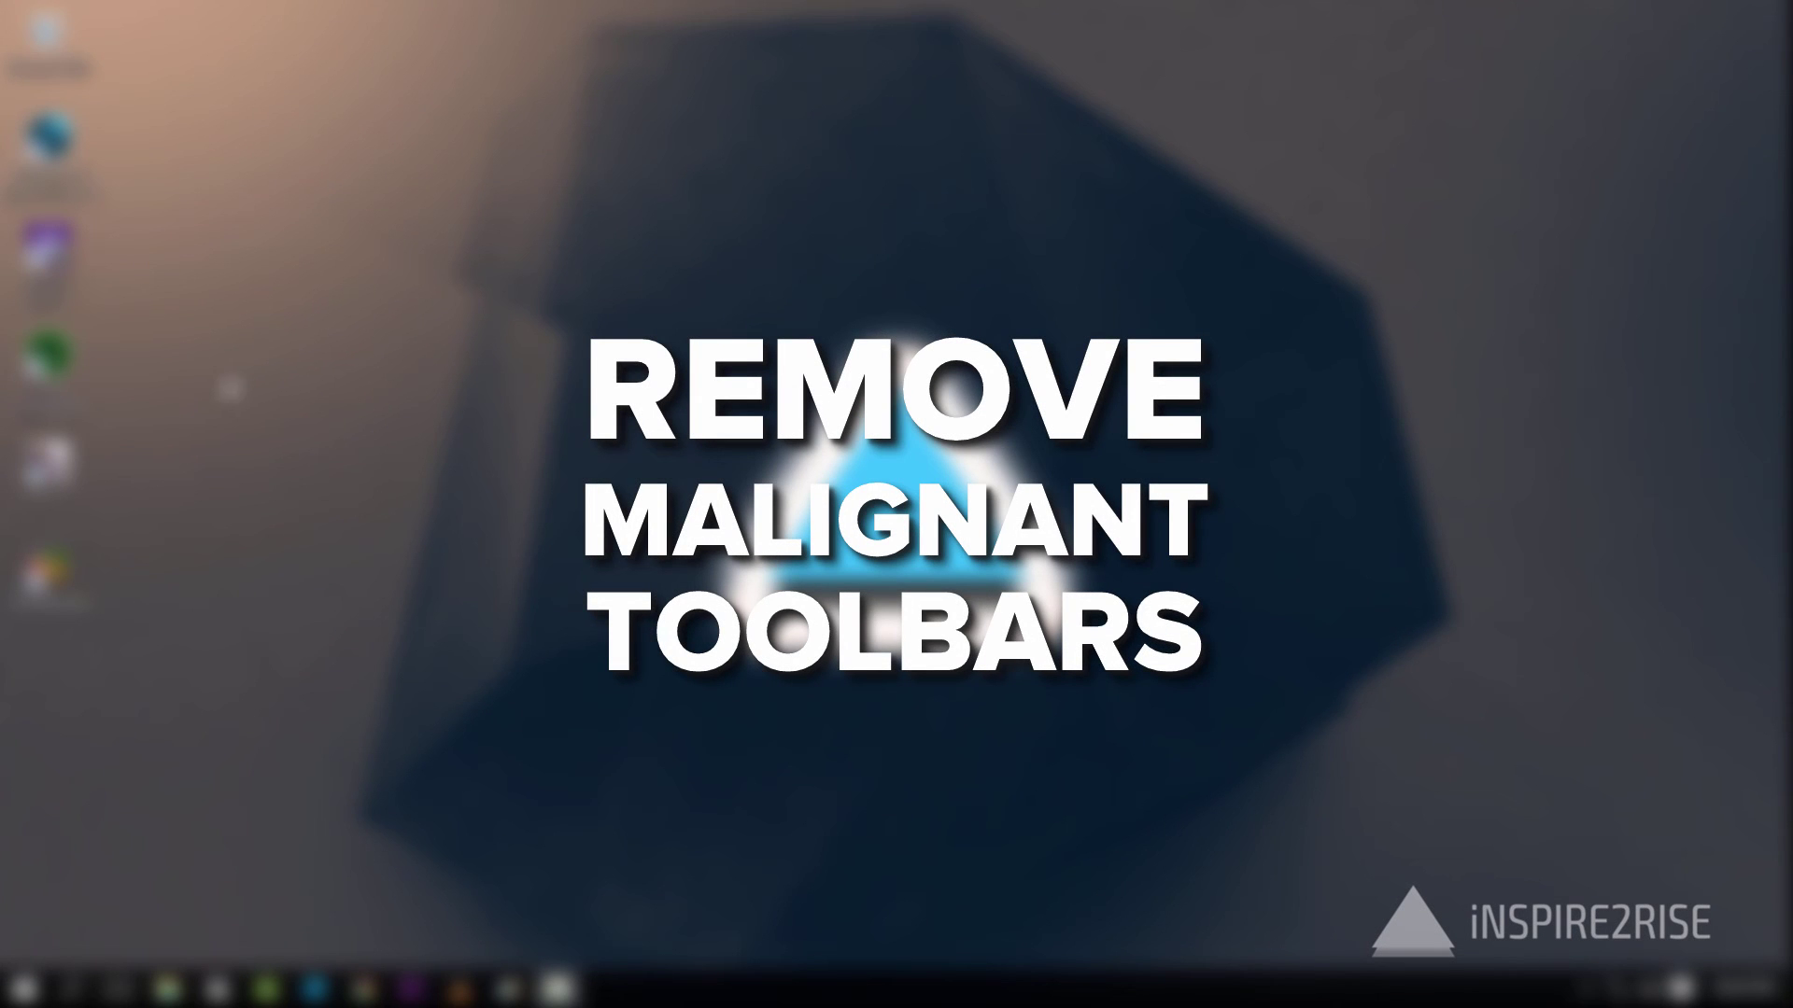
Step: Launch IObit Uninstaller and go to its Toolbars & Plug-ins section
double_click(21, 360)
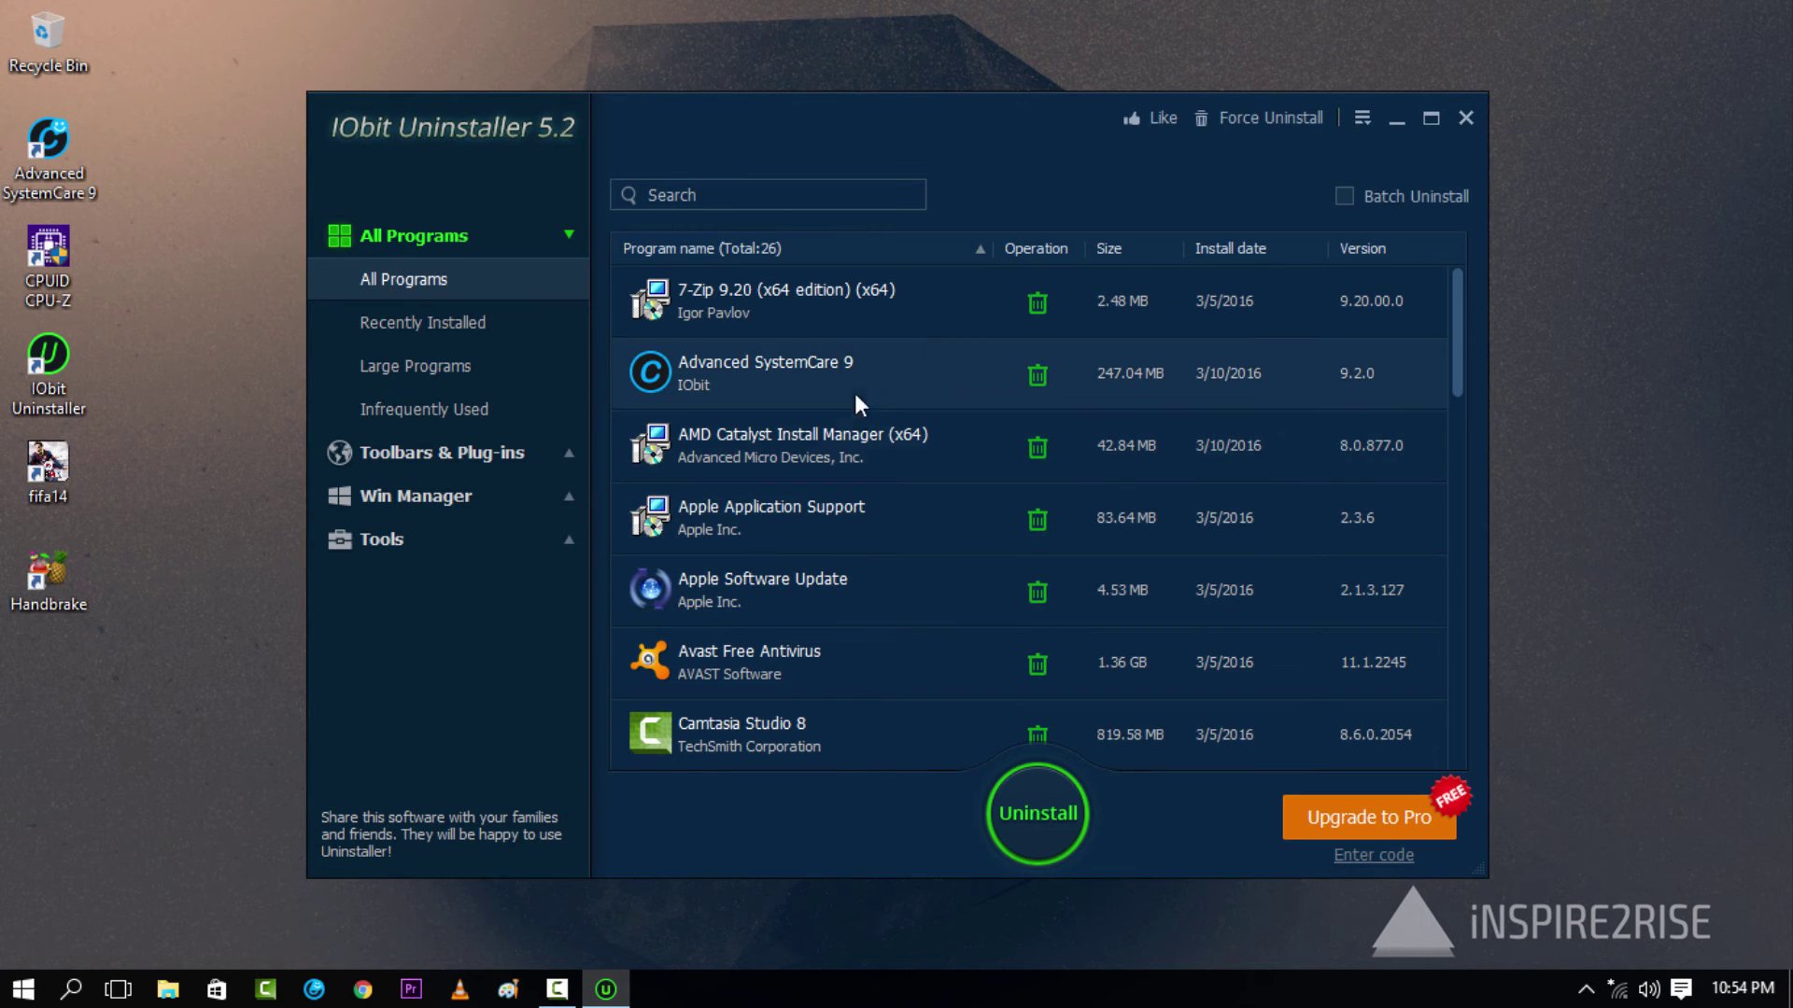
scroll(882, 681, down, 10)
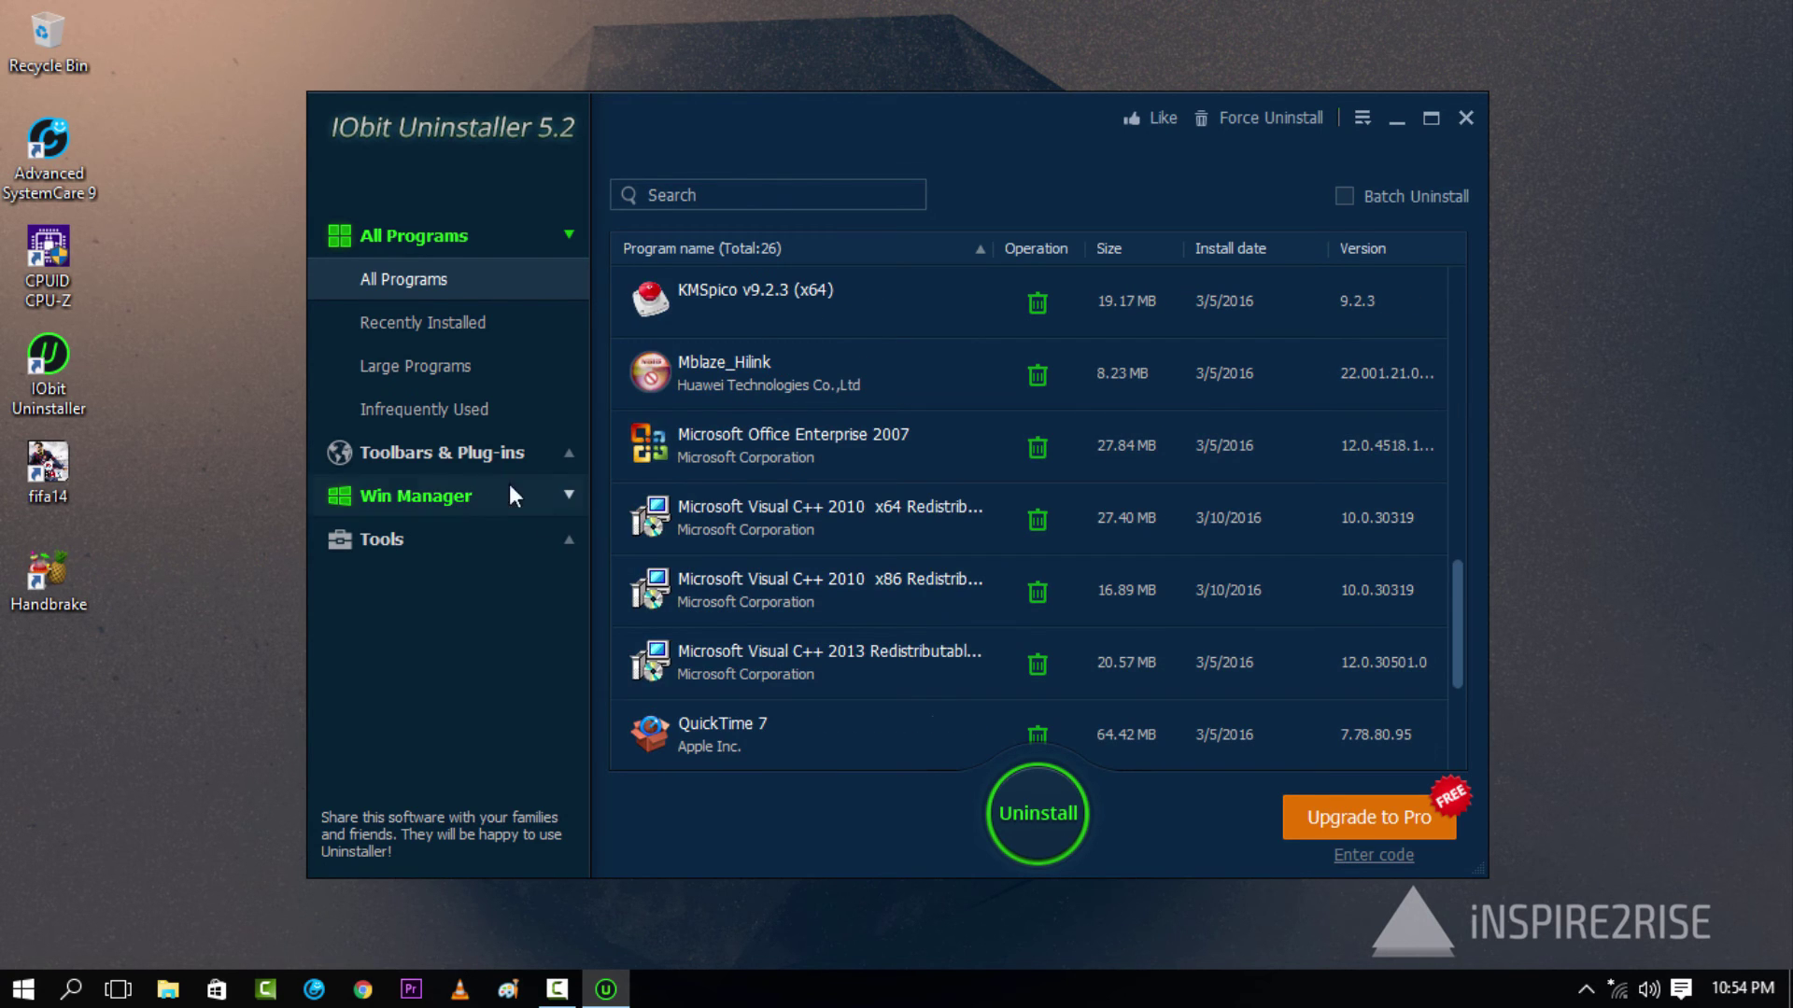
click(453, 452)
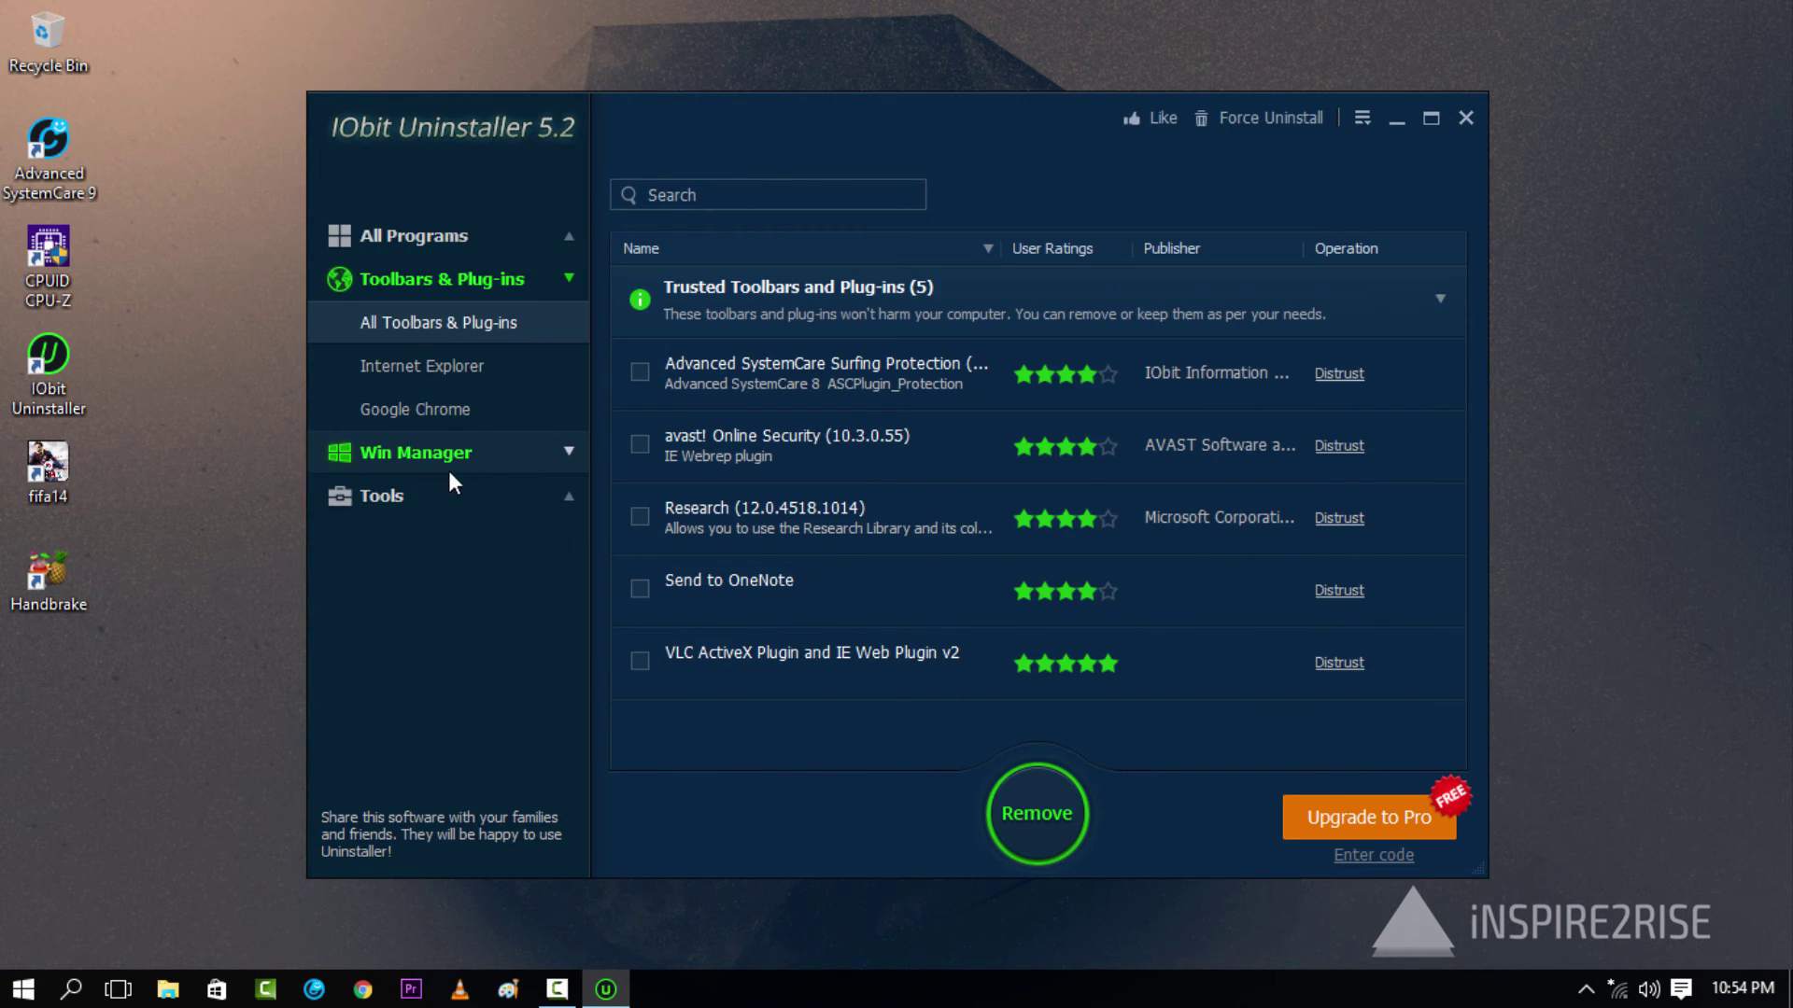
click(448, 360)
click(450, 319)
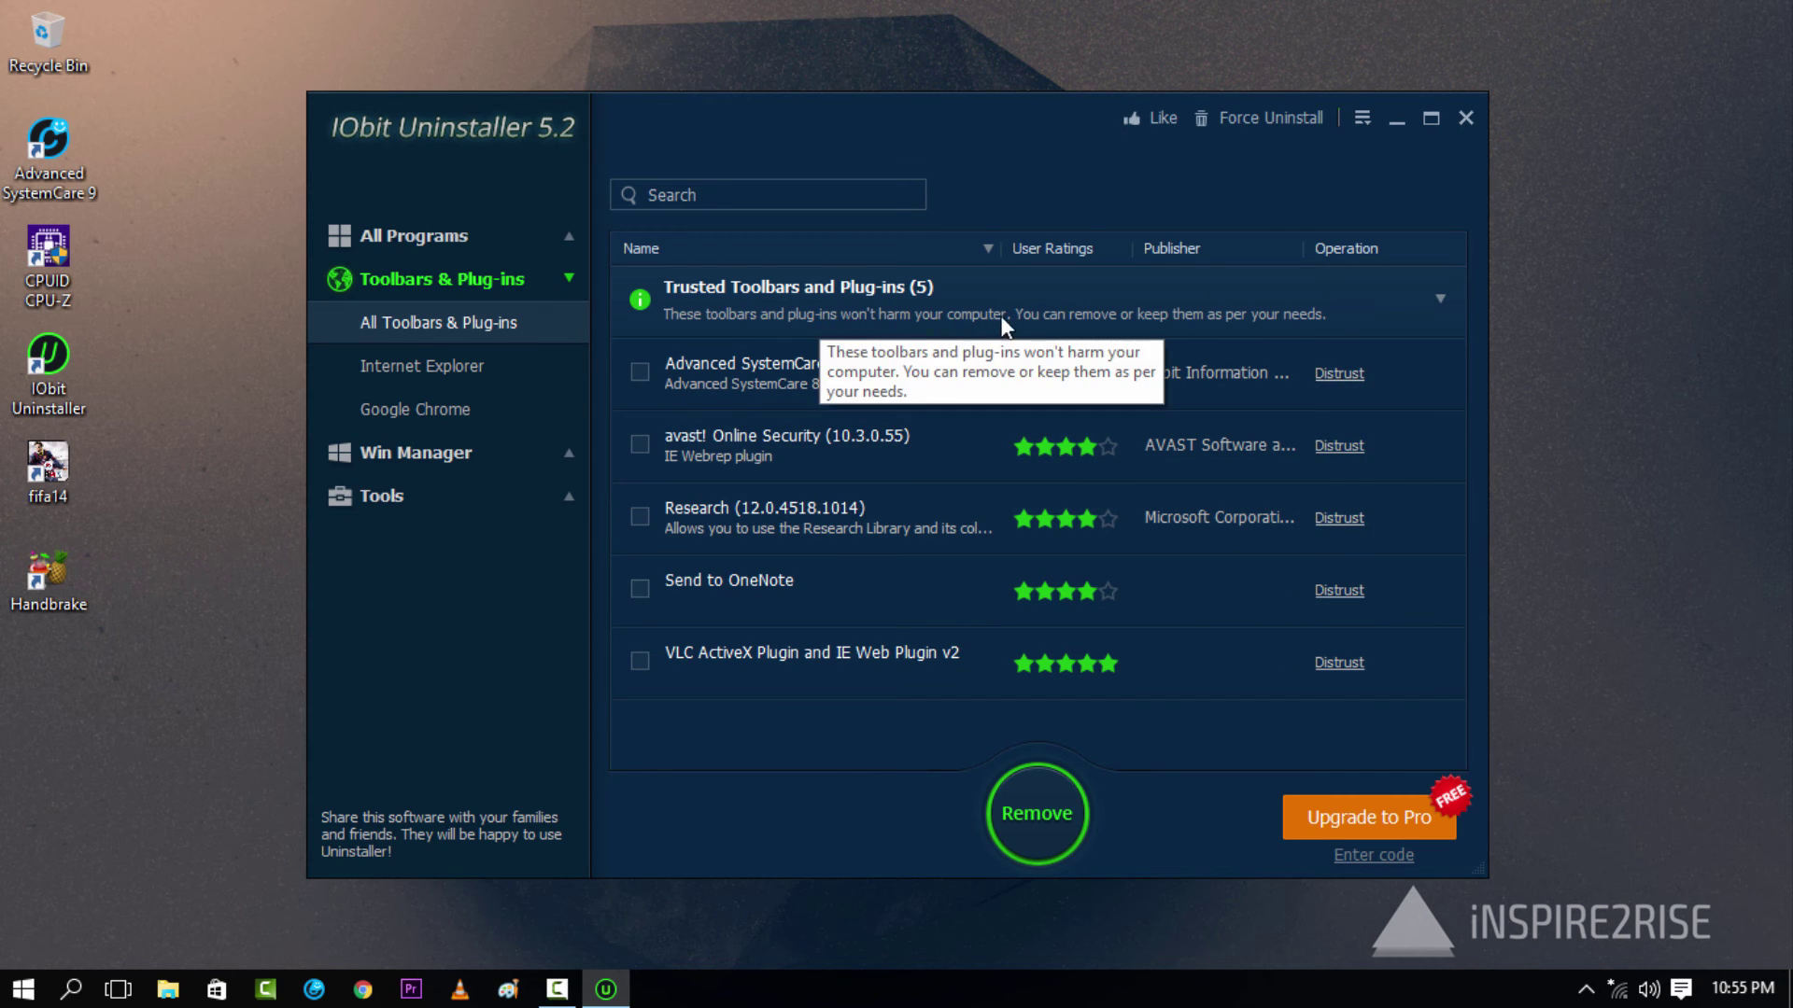
Step: Expand the Internet Explorer Toolbar, BHO and ActiveX groups, then view the empty Google Chrome list
click(475, 374)
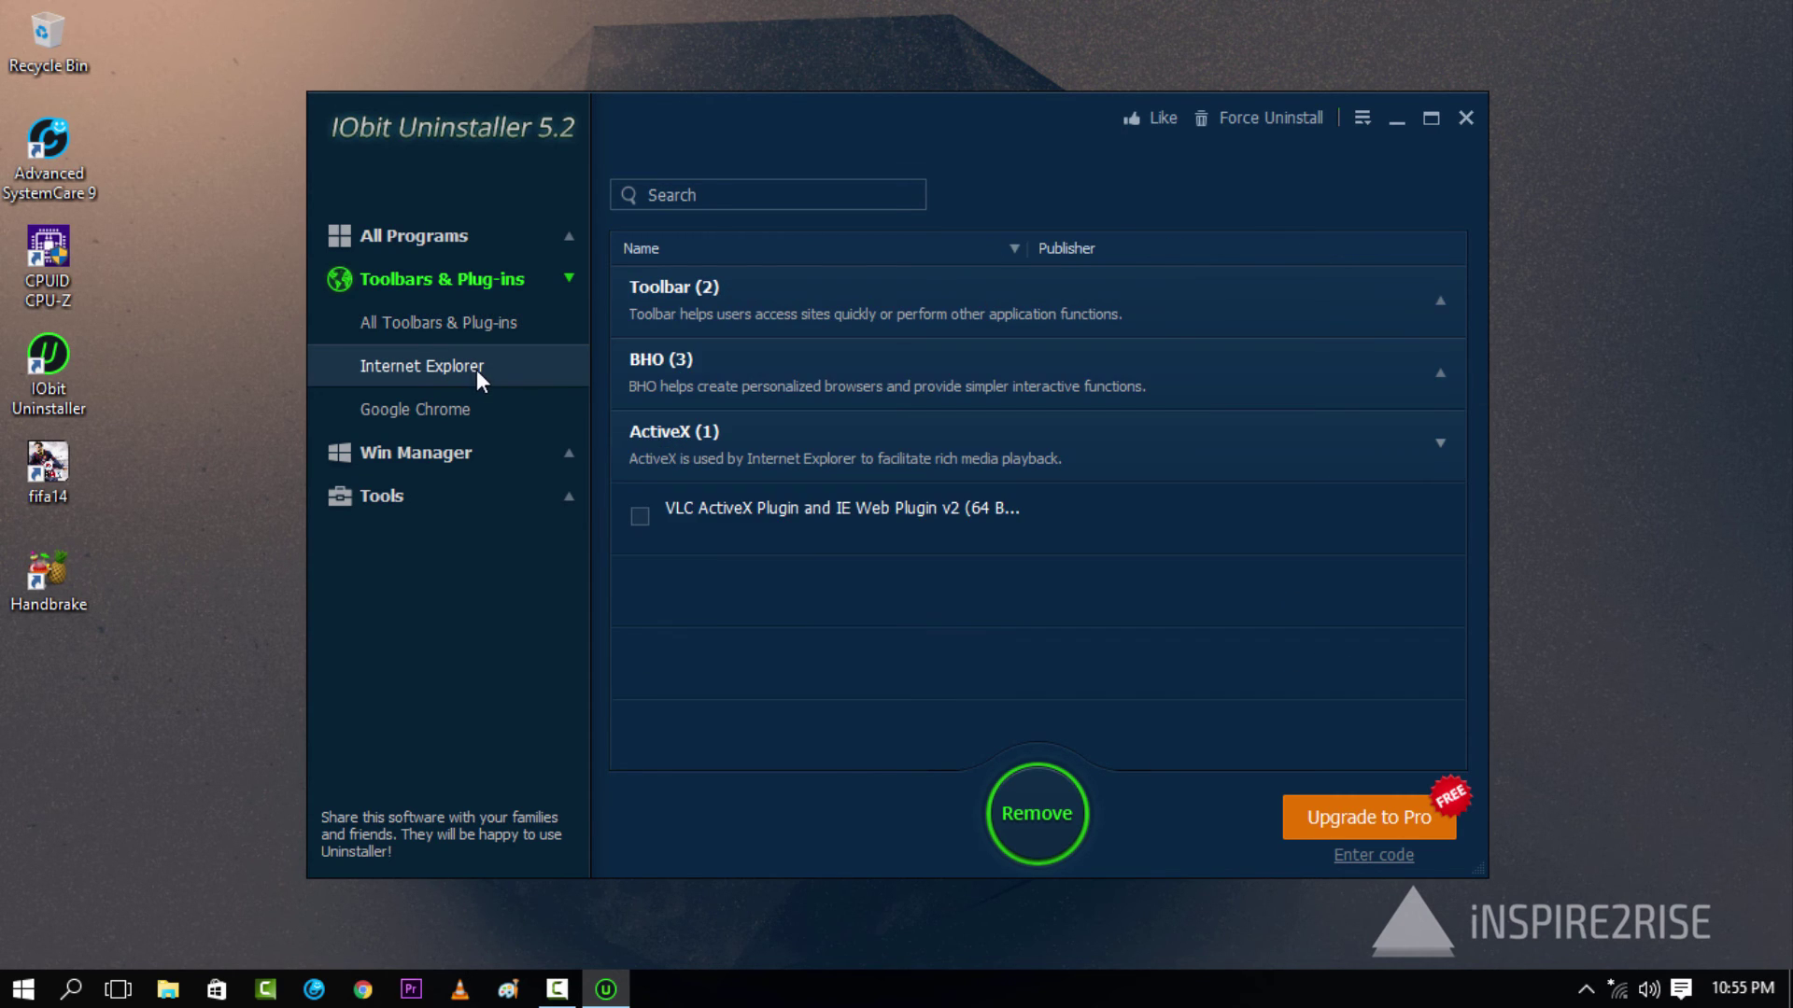
click(756, 301)
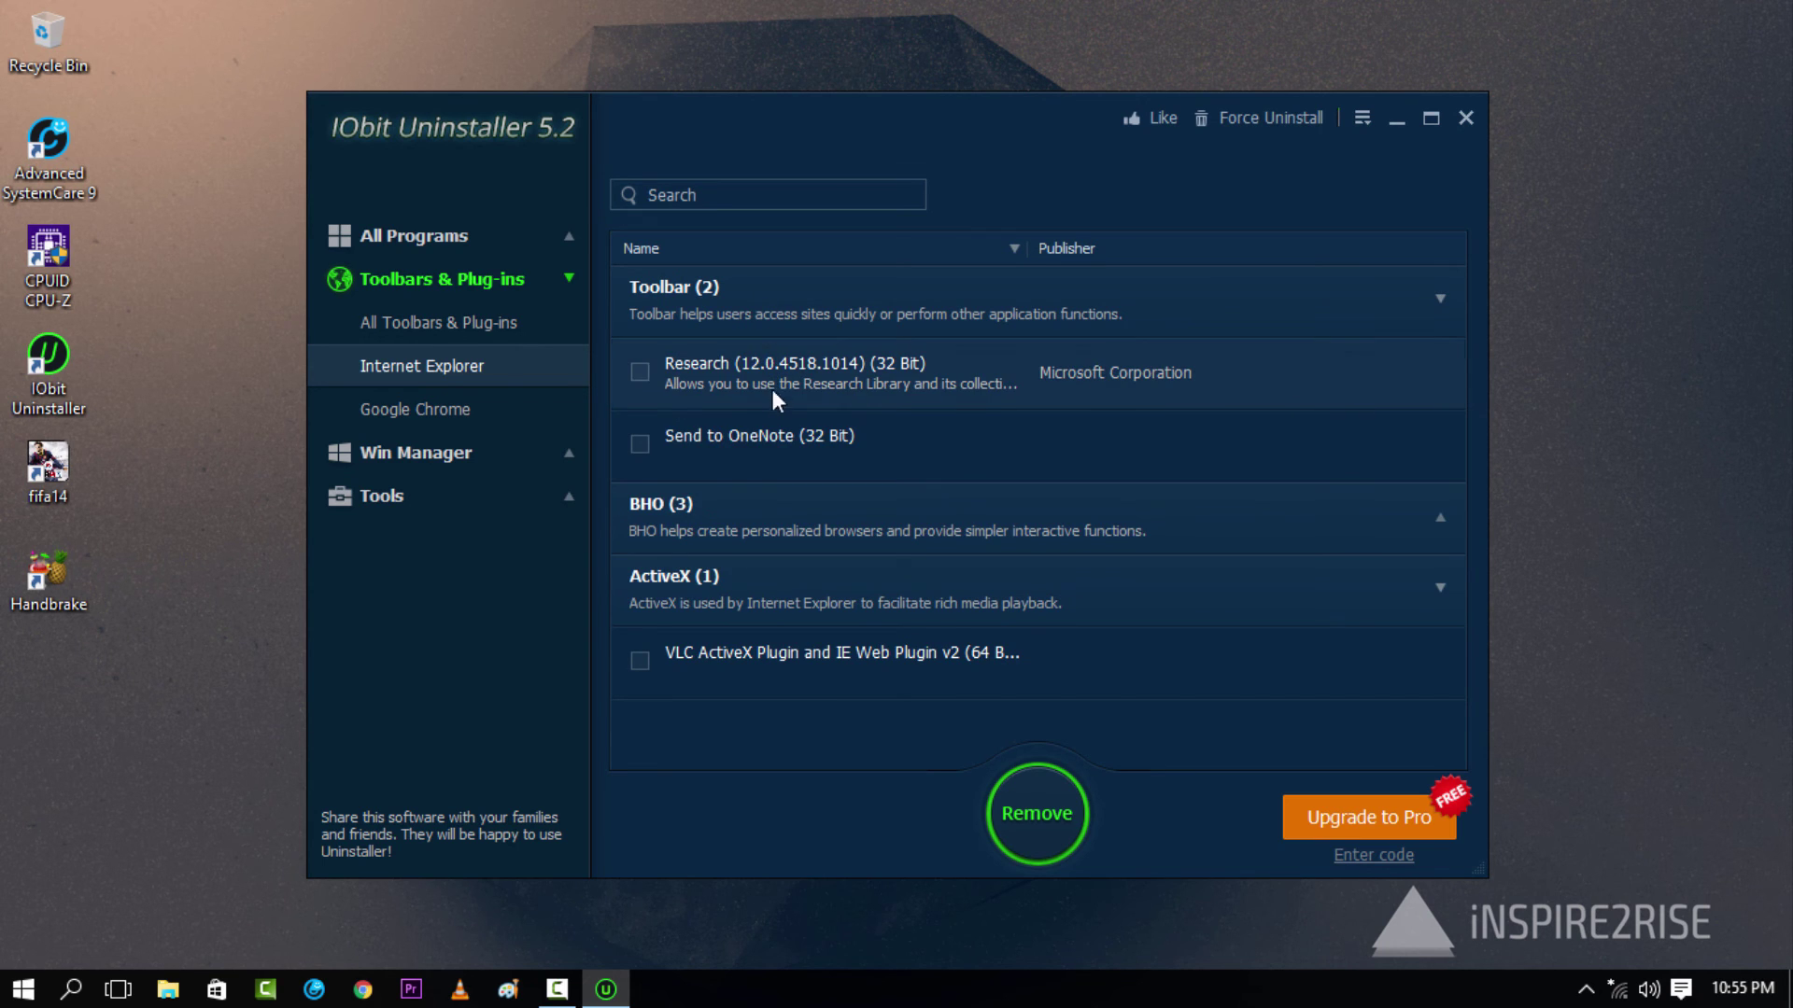
click(768, 512)
scroll(795, 579, down, 2)
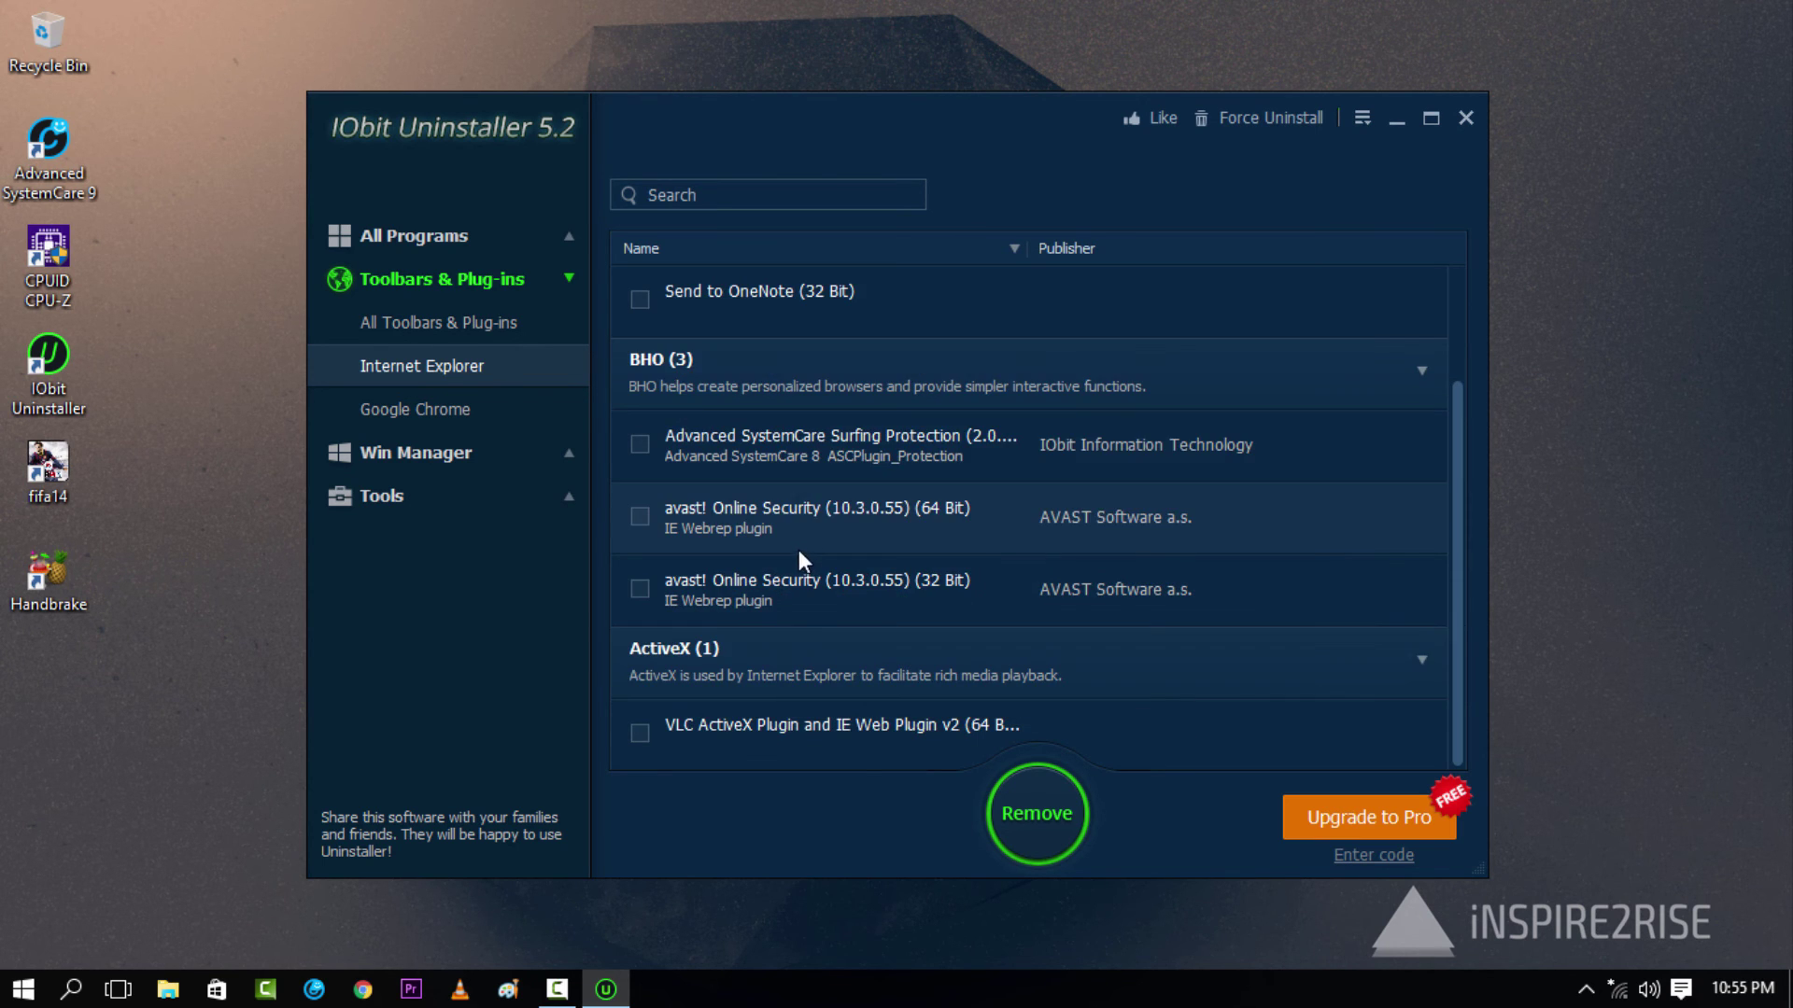
click(796, 635)
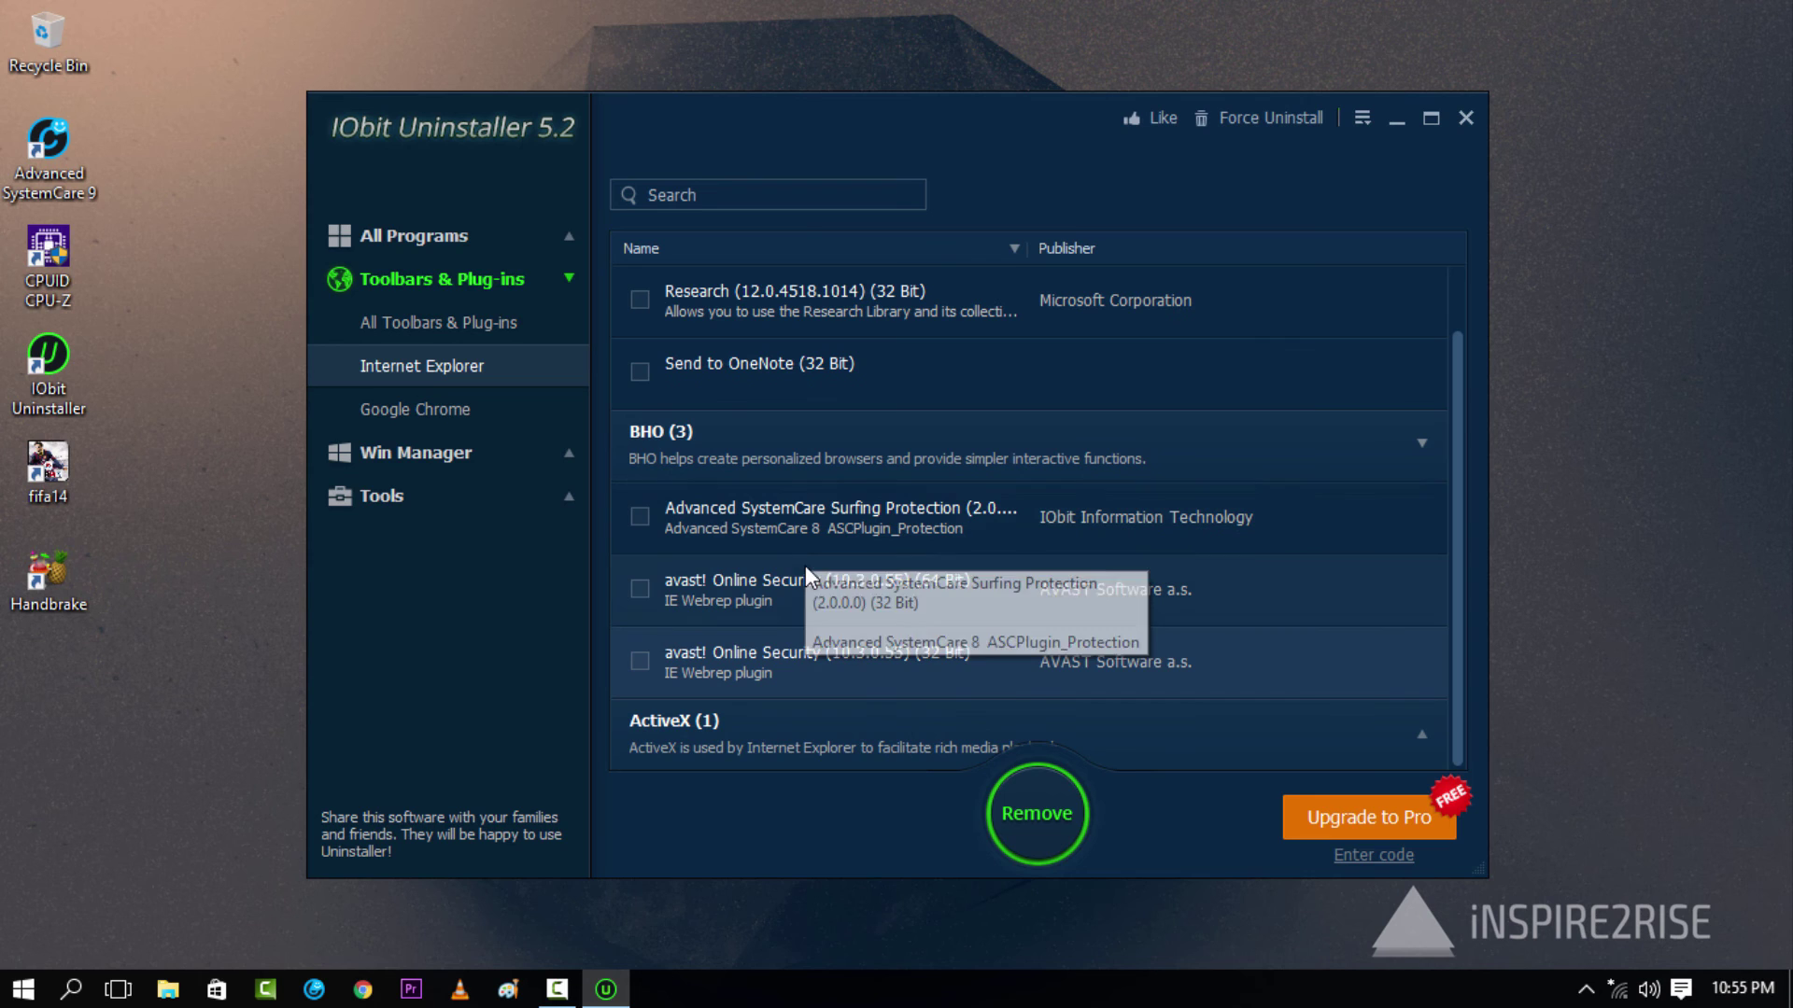
click(768, 732)
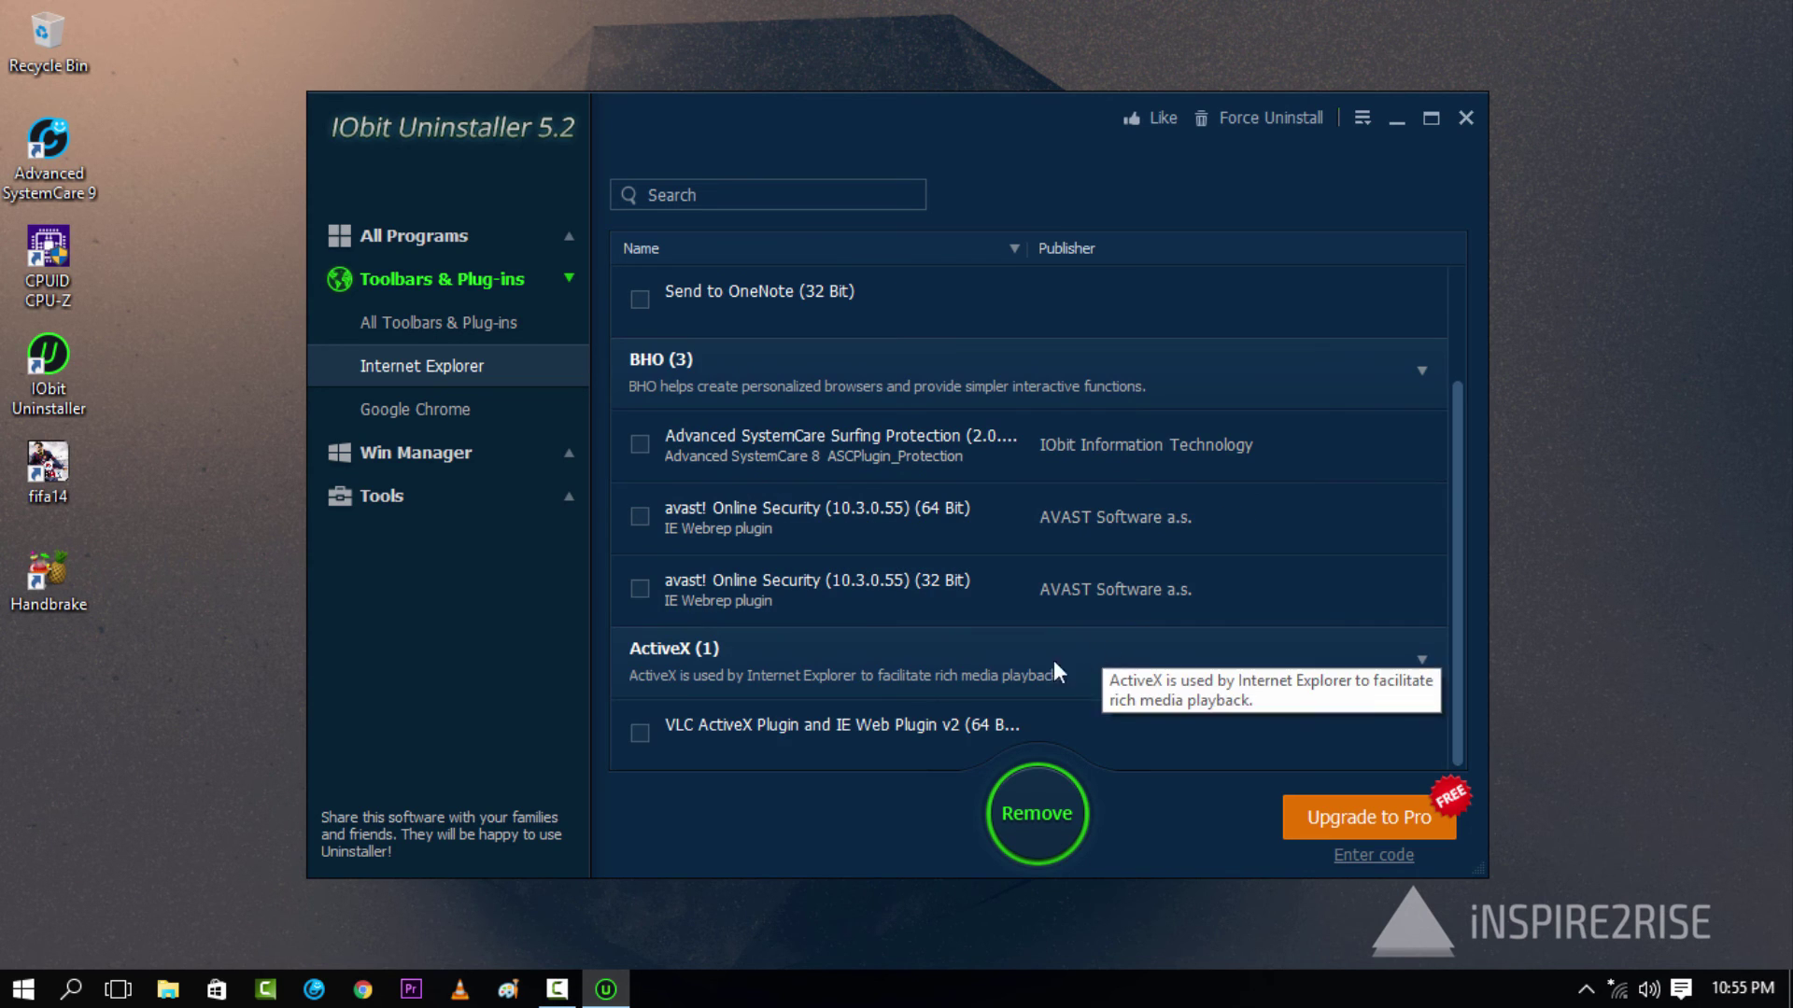
click(445, 413)
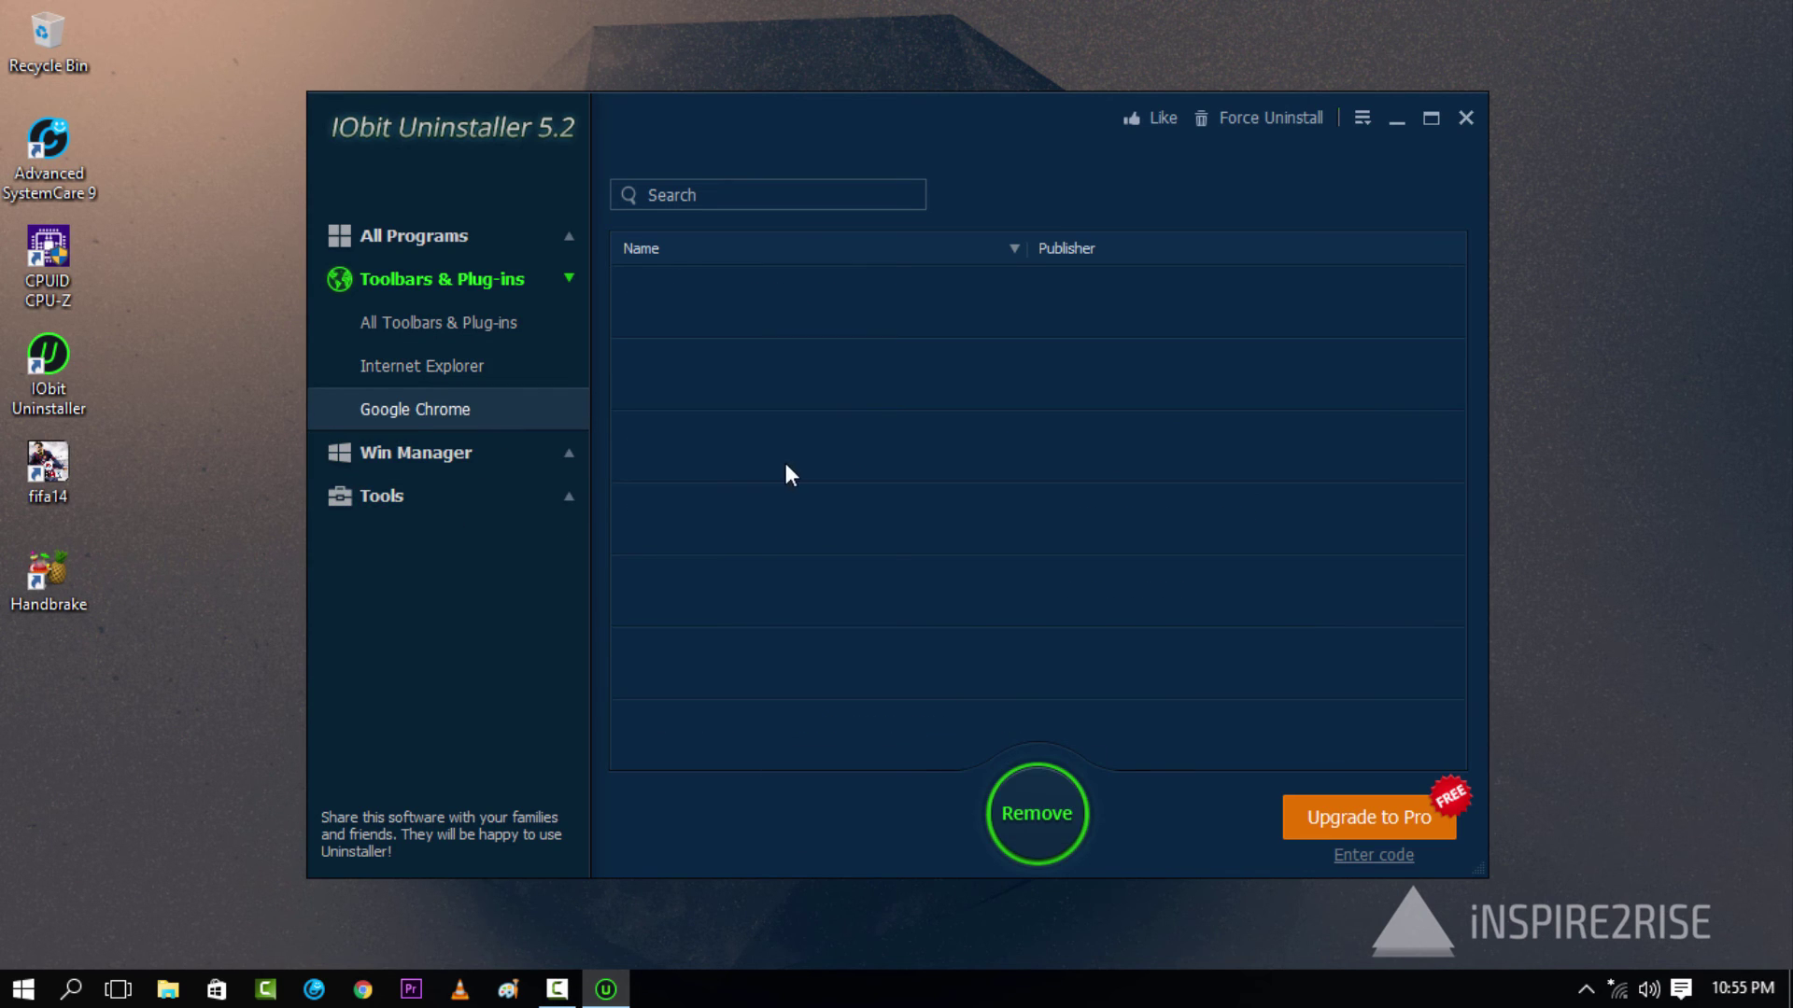
Step: Show all 26 installed programs, browse the list, and select the KMSpico entry
click(424, 239)
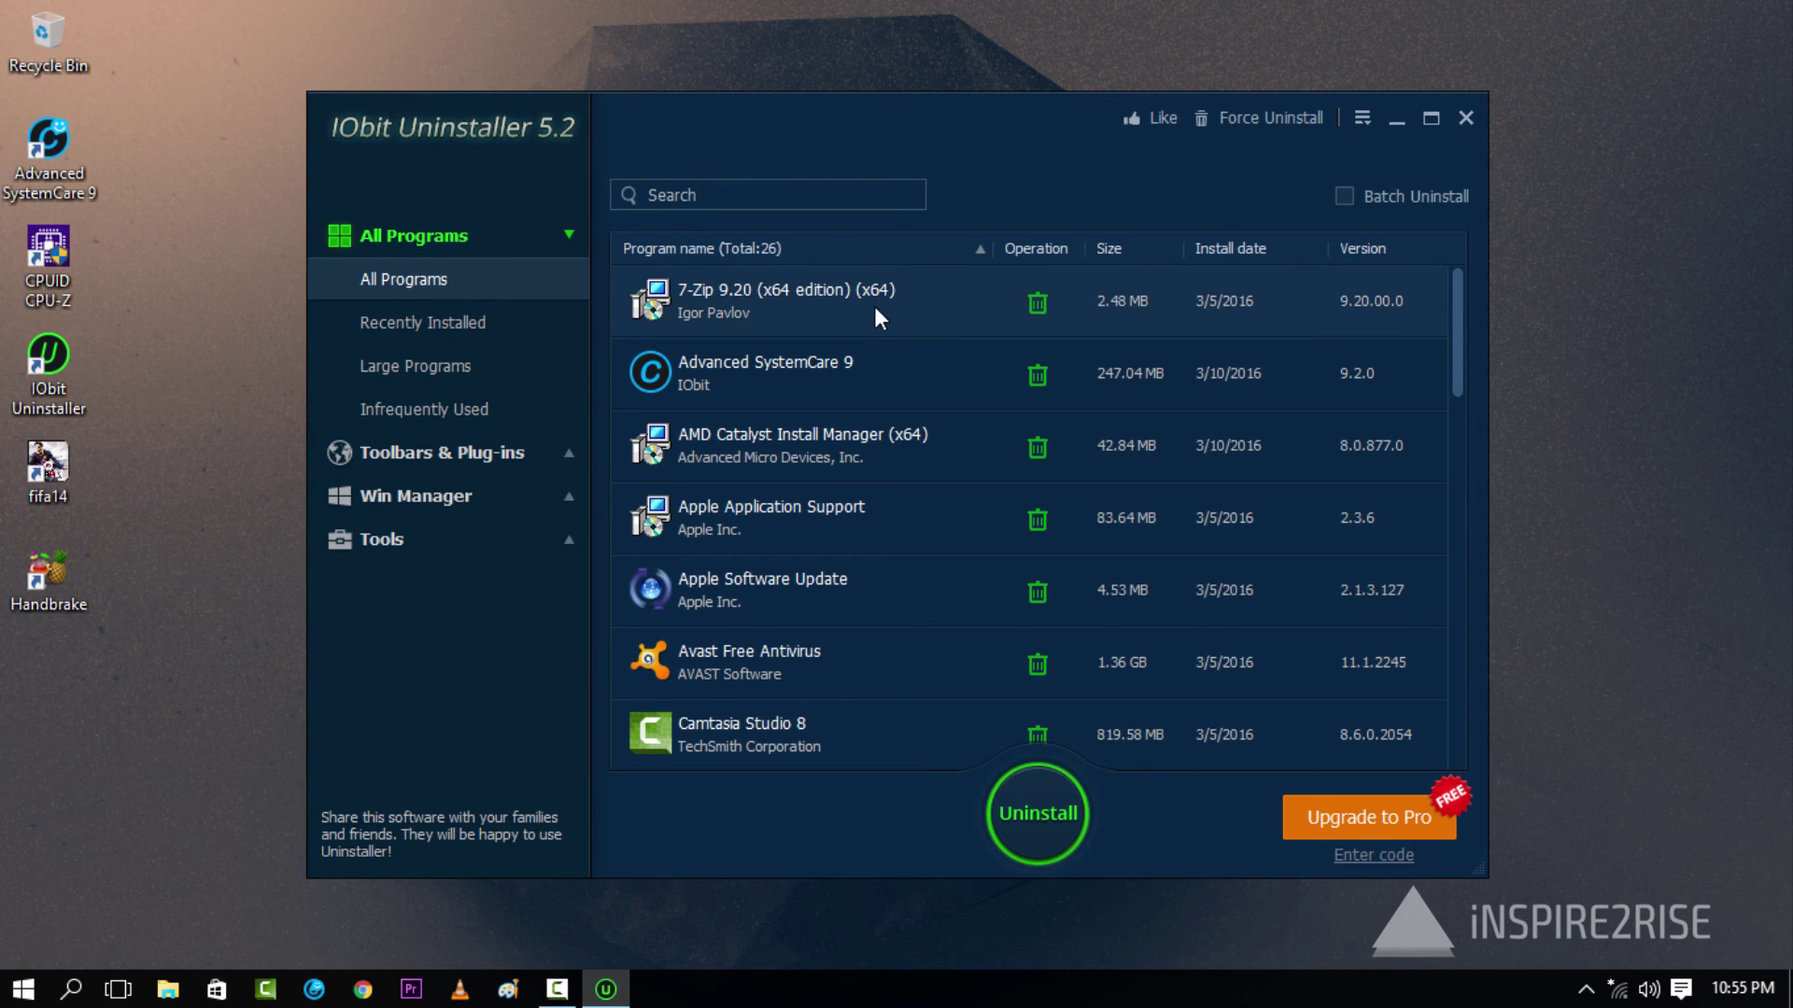
drag(1461, 352, 792, 764)
drag(1461, 713, 1452, 638)
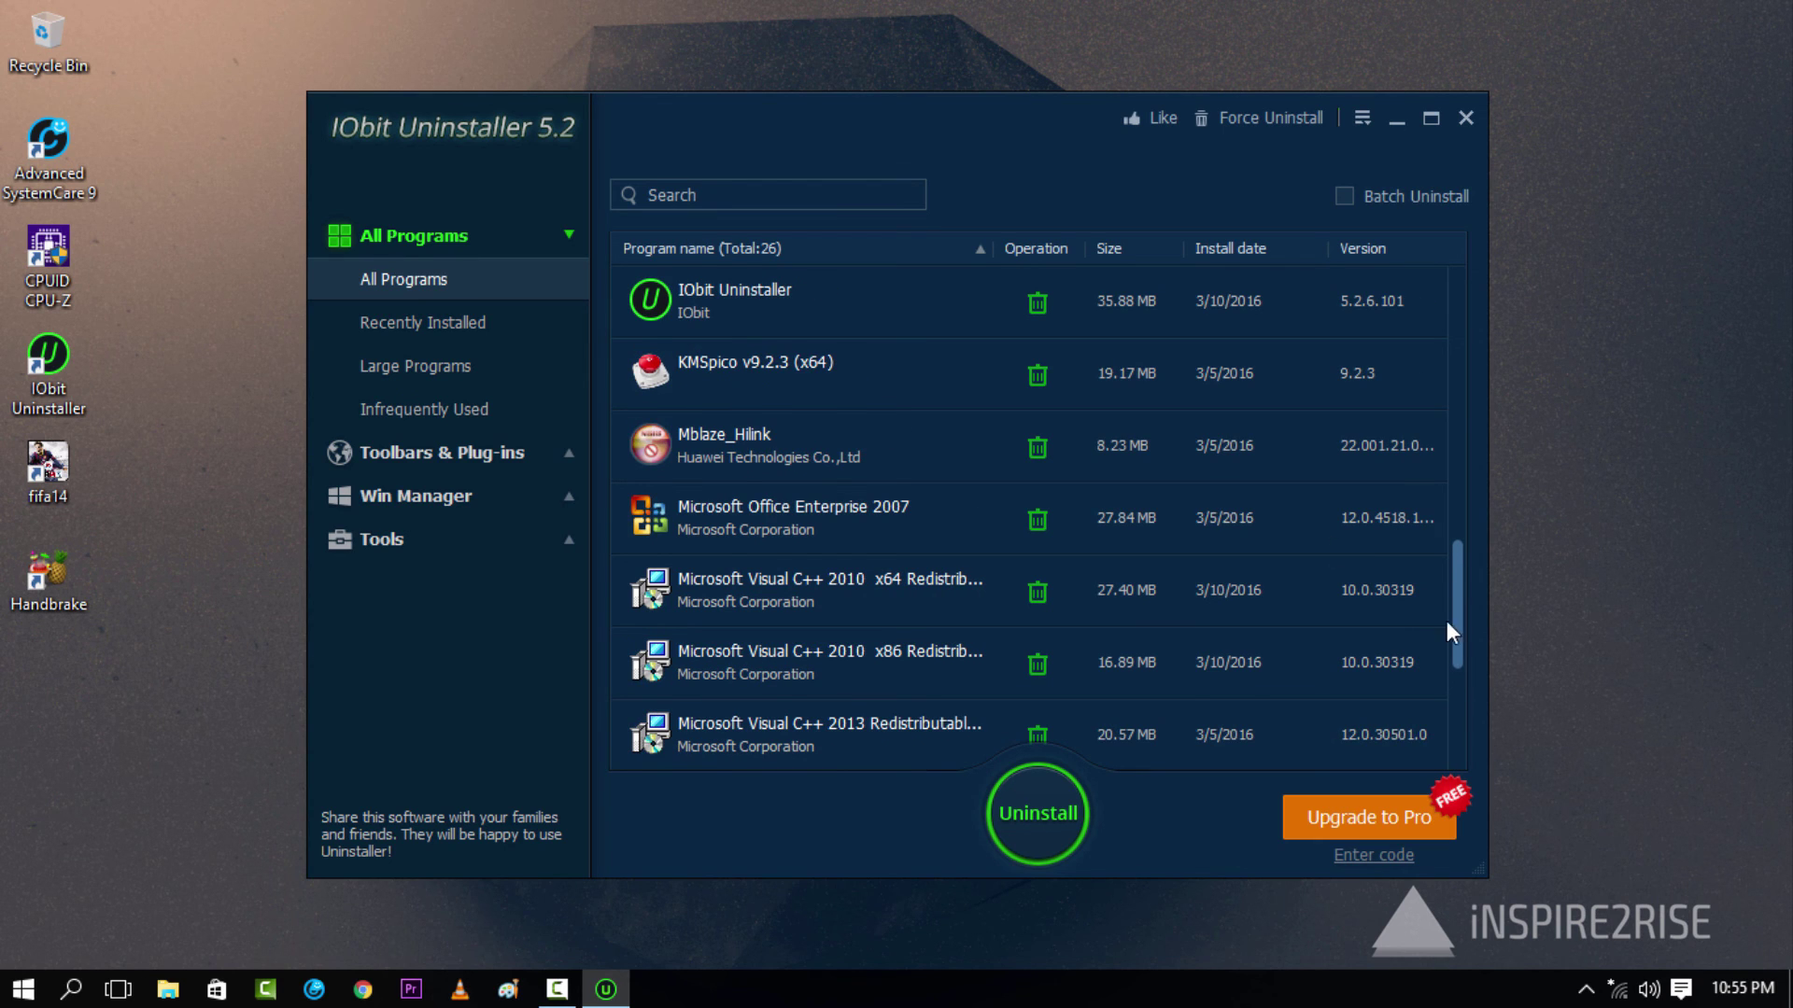
click(743, 360)
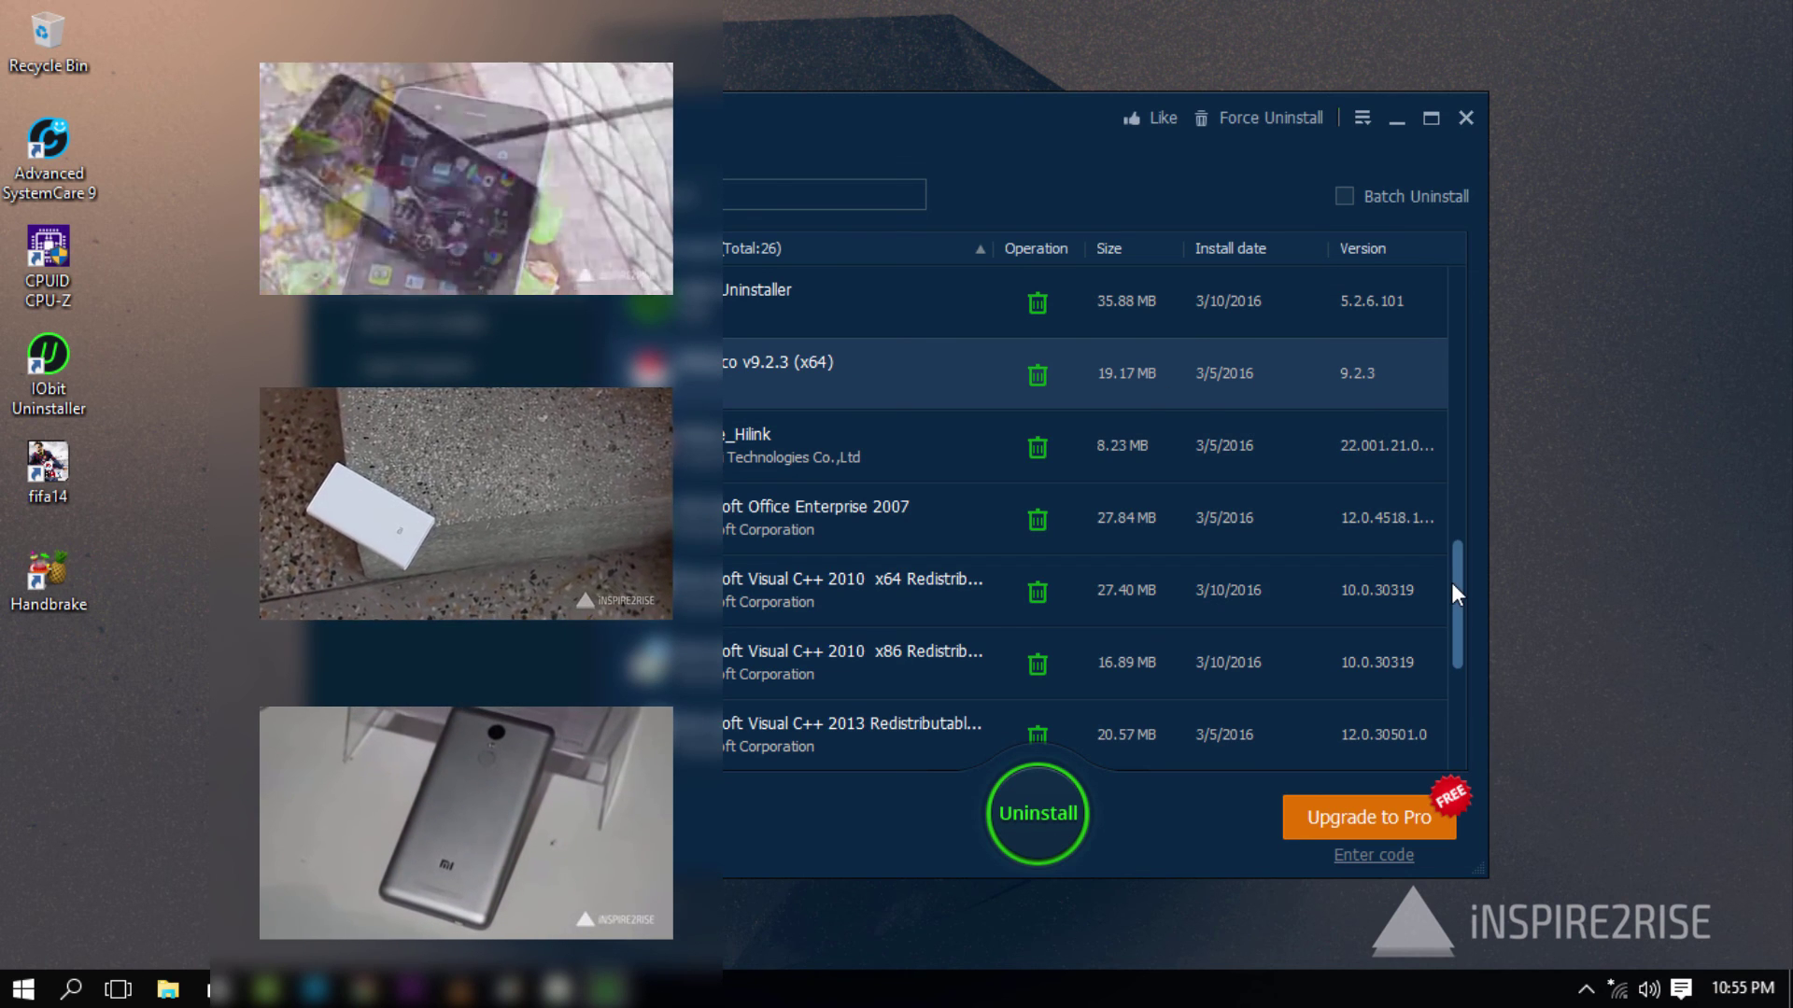
drag(1452, 584, 1436, 258)
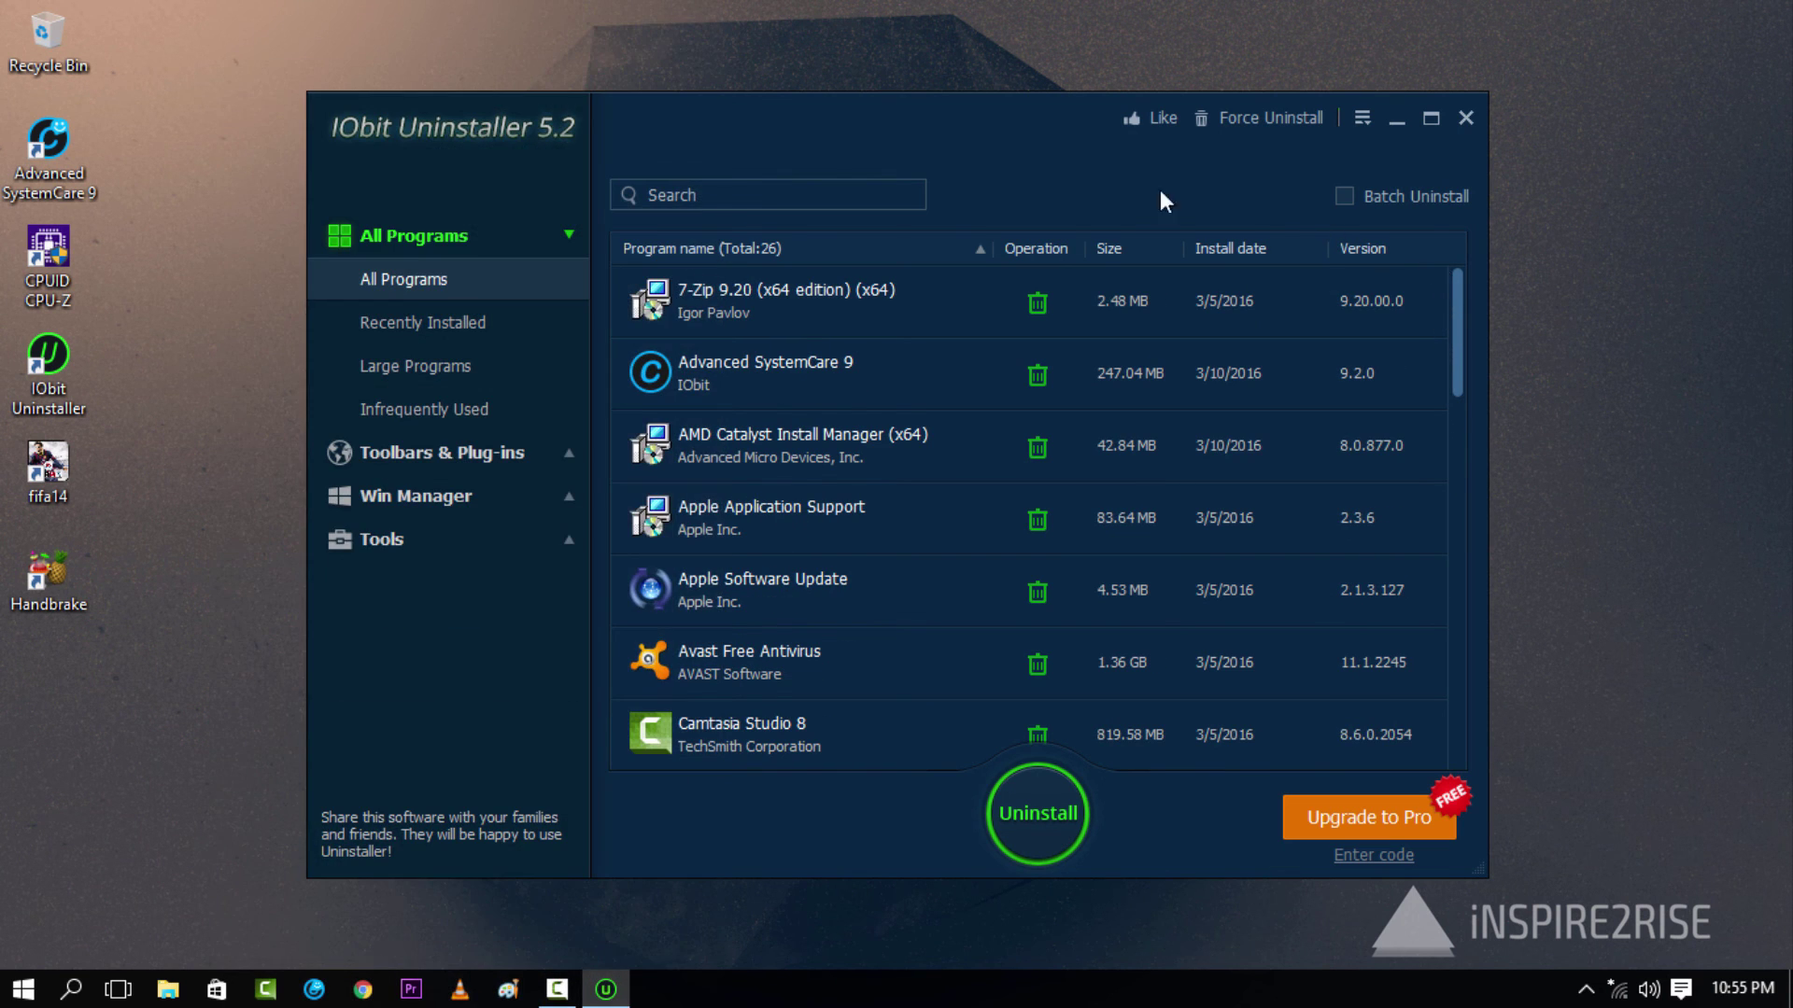
scroll(614, 439, down, 1)
scroll(615, 438, up, 1)
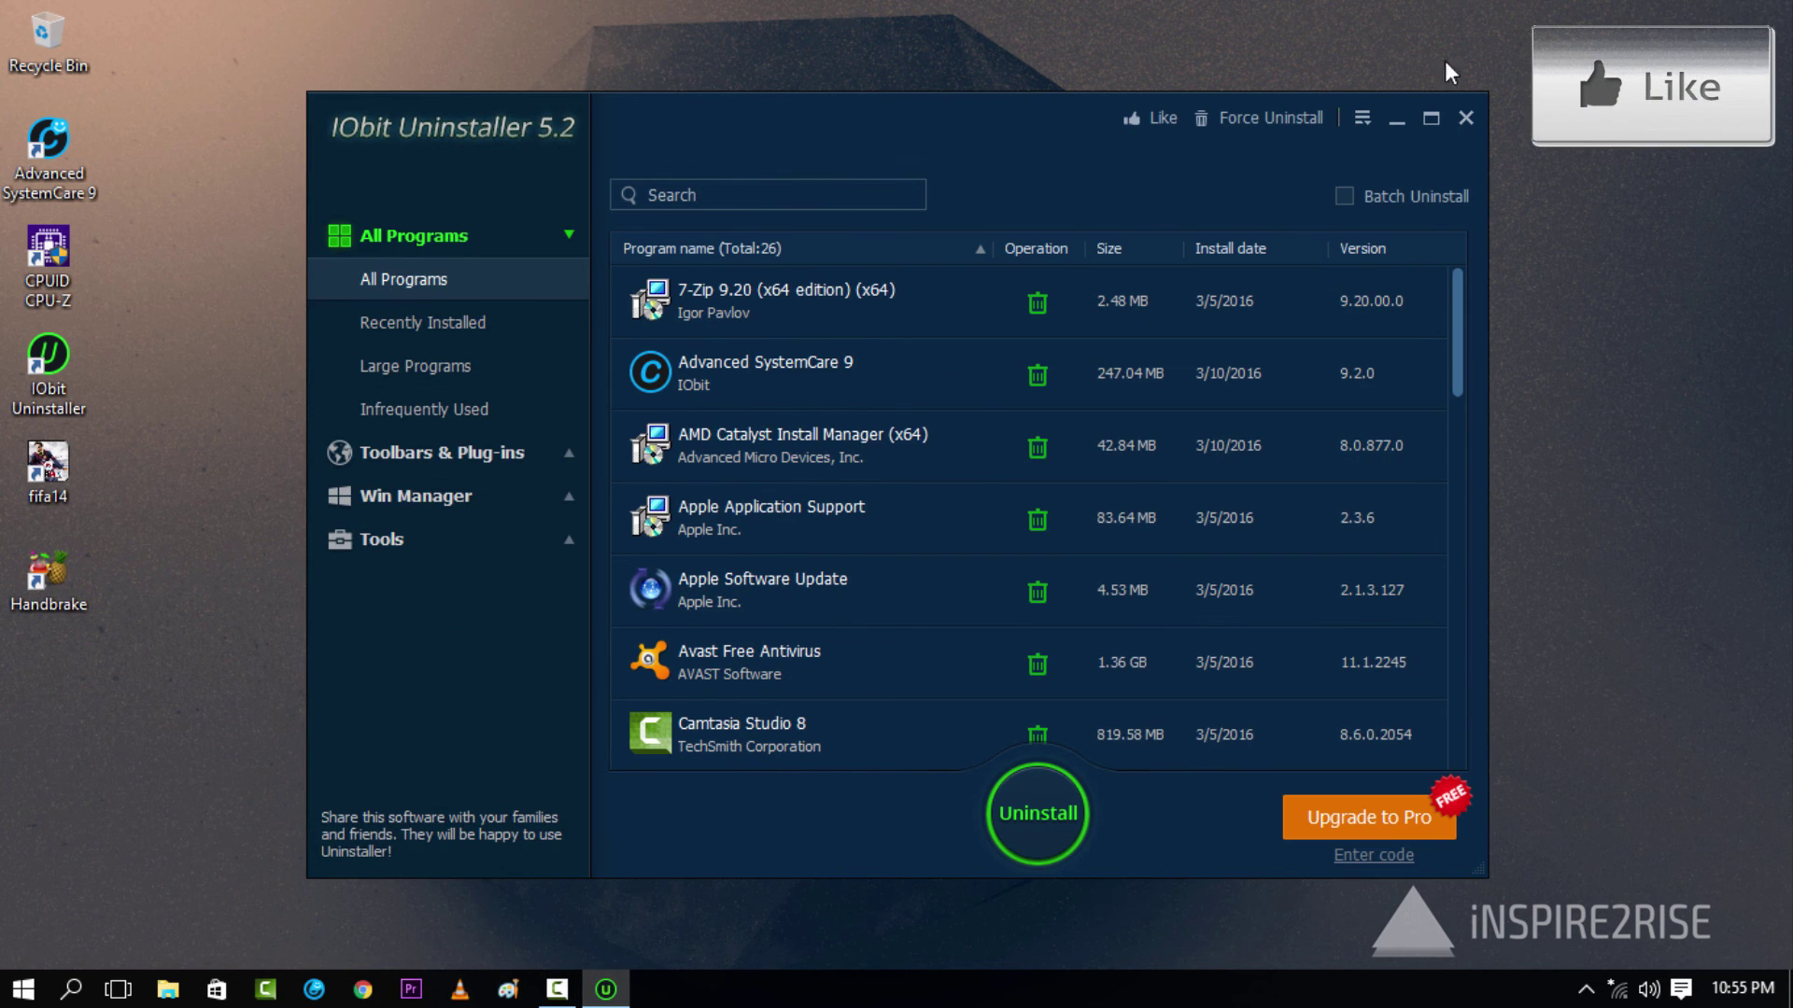